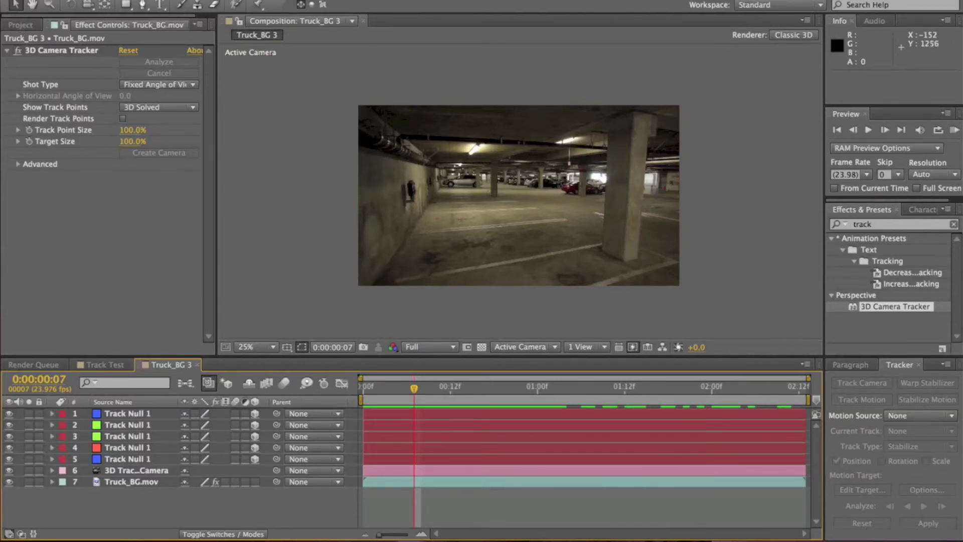
# Create a black composition-sized solid named Clock, 1920 × 1080 px, with the playhead at the start of Truck_BG 3
pyautogui.moveTo(516, 389); pyautogui.dragTo(362, 389)
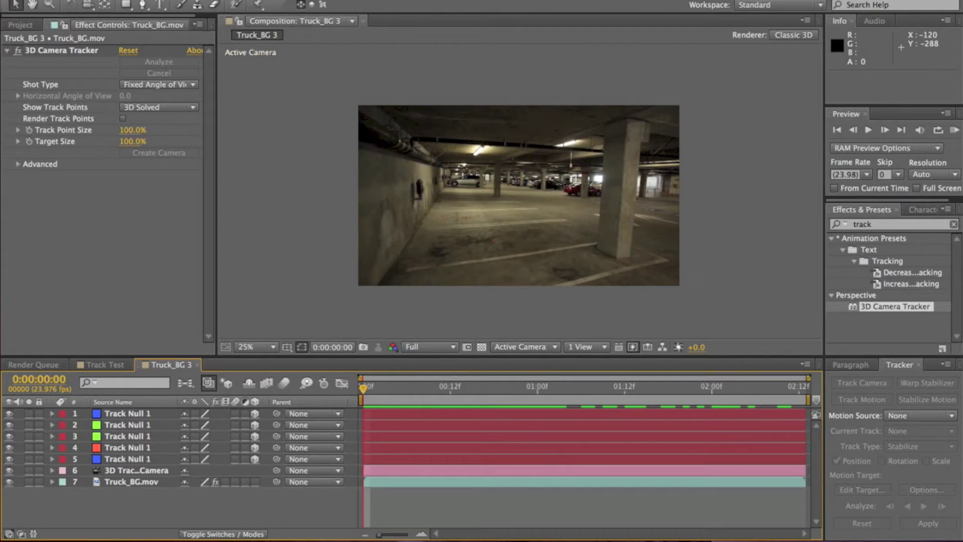
pyautogui.click(249, 0)
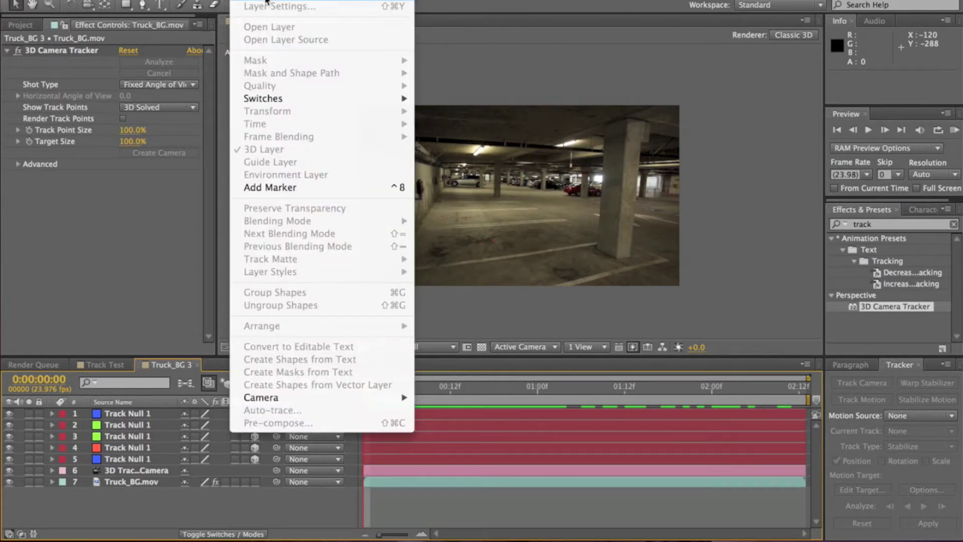
pyautogui.moveTo(265, 1)
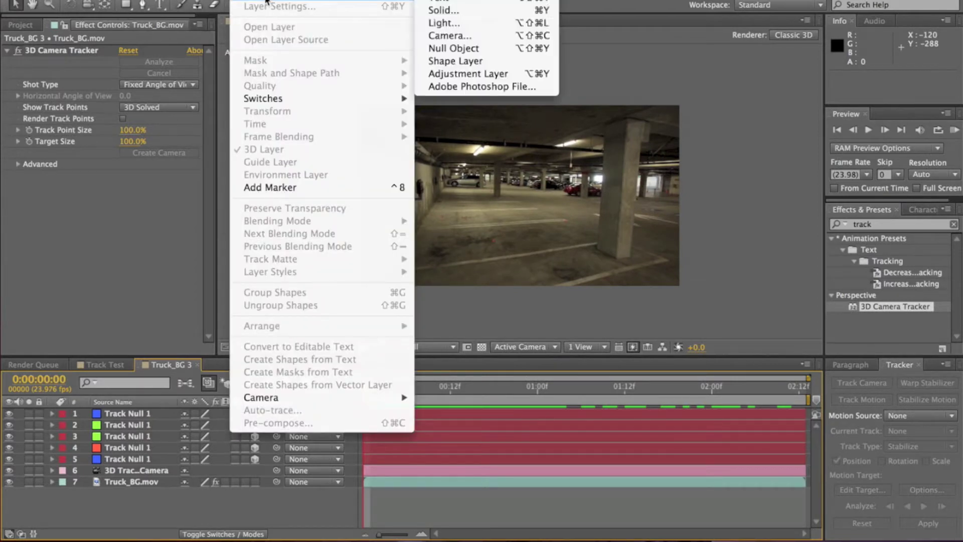
pyautogui.click(435, 11)
pyautogui.press('BackSpace')
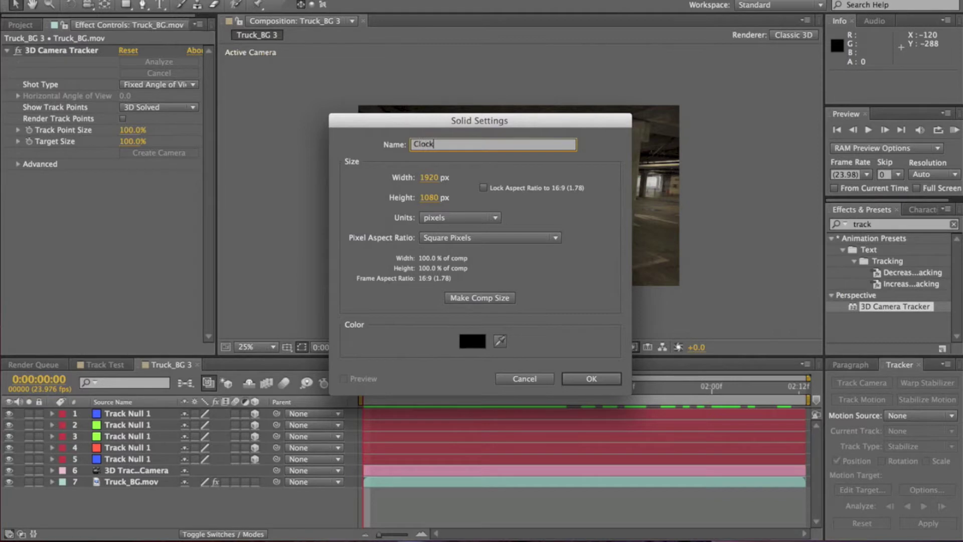
pyautogui.click(473, 173)
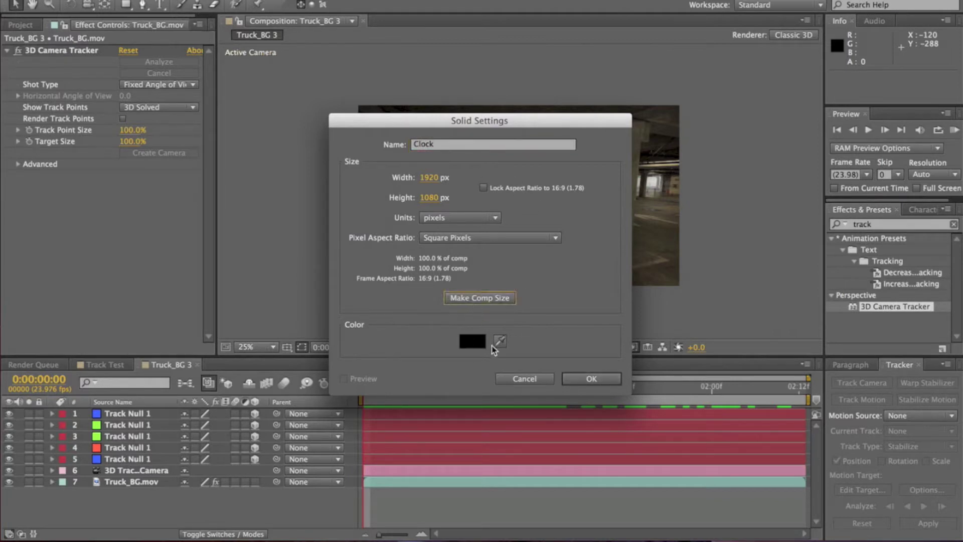
pyautogui.click(583, 380)
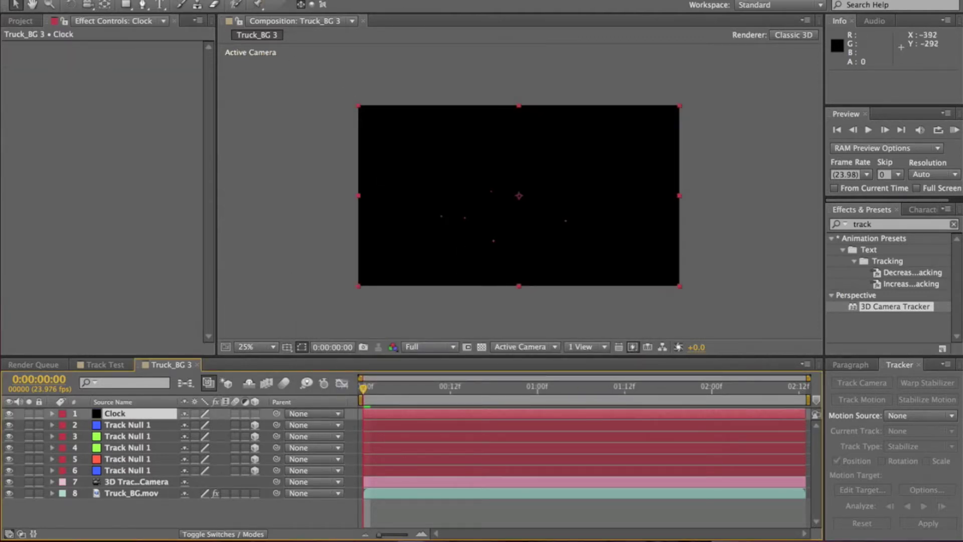
# Apply the Video Copilot Element effect to the Clock solid
pyautogui.click(282, 0)
pyautogui.moveTo(412, 295)
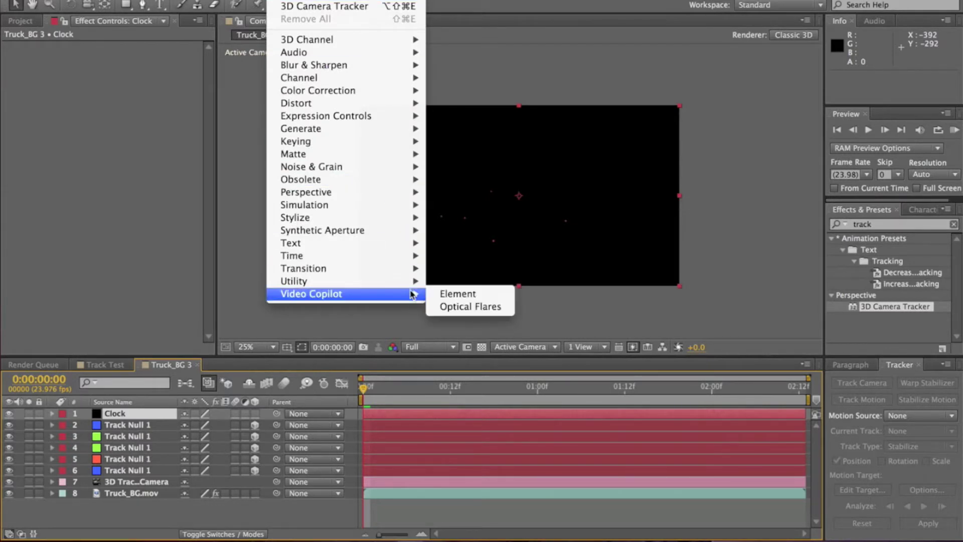
pyautogui.click(467, 294)
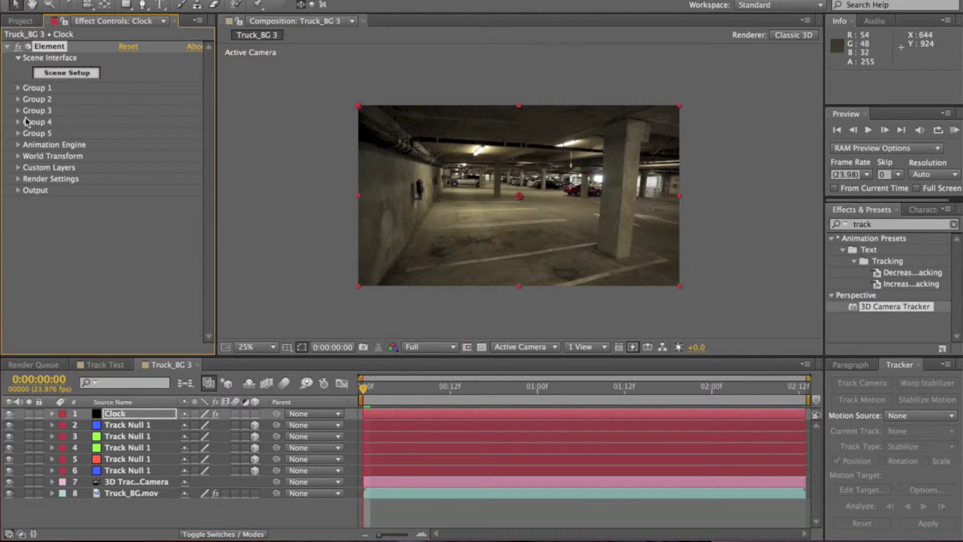
pyautogui.click(104, 201)
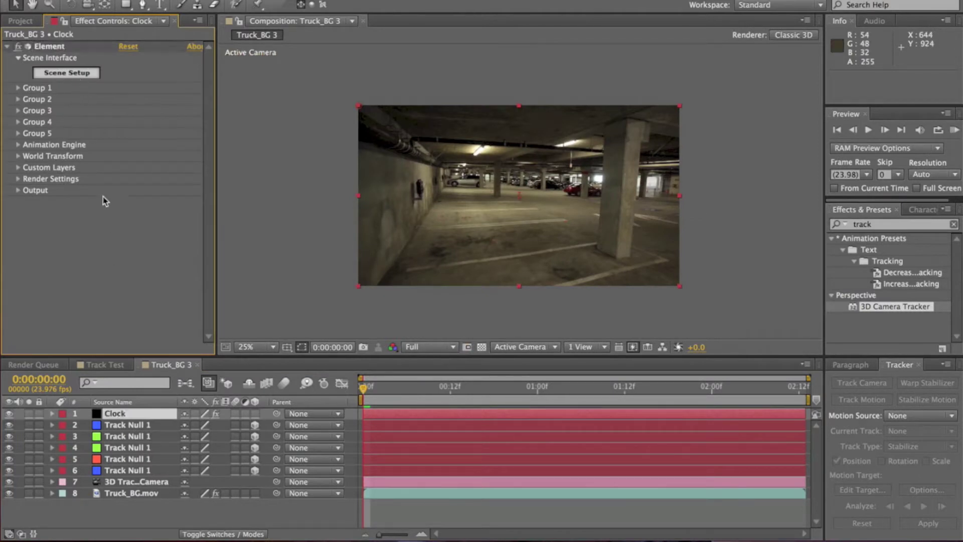
pyautogui.click(43, 47)
pyautogui.click(136, 244)
pyautogui.click(40, 48)
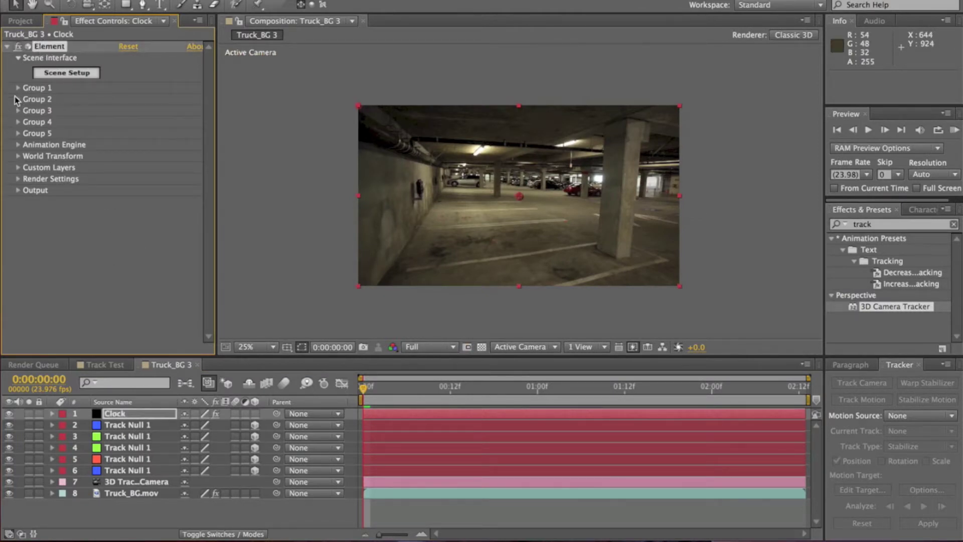
# Open Element's scene setup and add the alarm_clock model from the Starter_Pack models
pyautogui.click(84, 75)
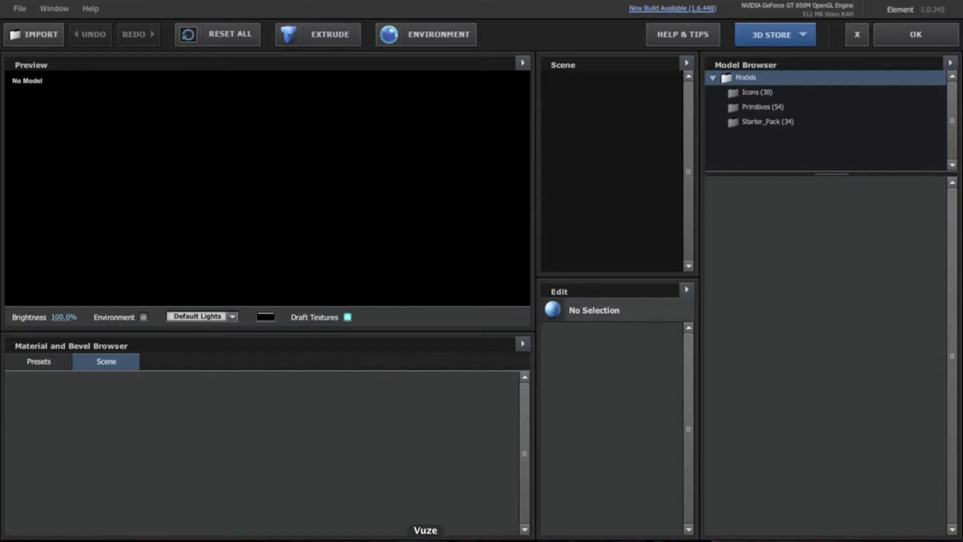
pyautogui.click(775, 123)
pyautogui.click(776, 108)
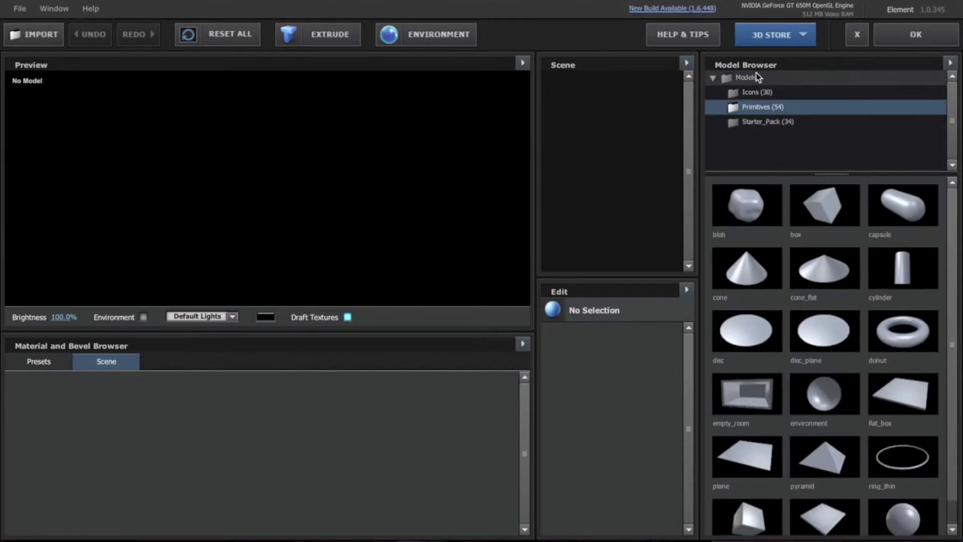
pyautogui.click(770, 91)
pyautogui.click(769, 79)
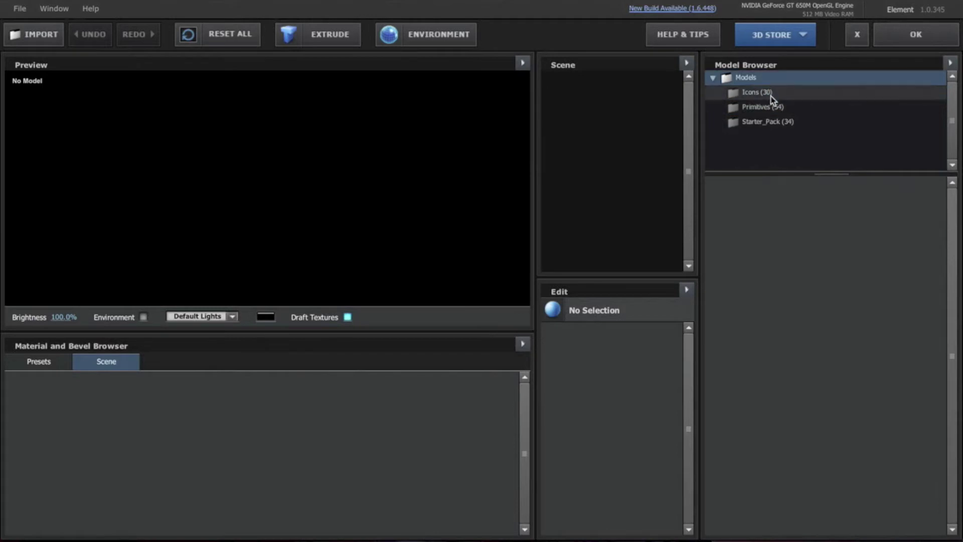
pyautogui.click(785, 122)
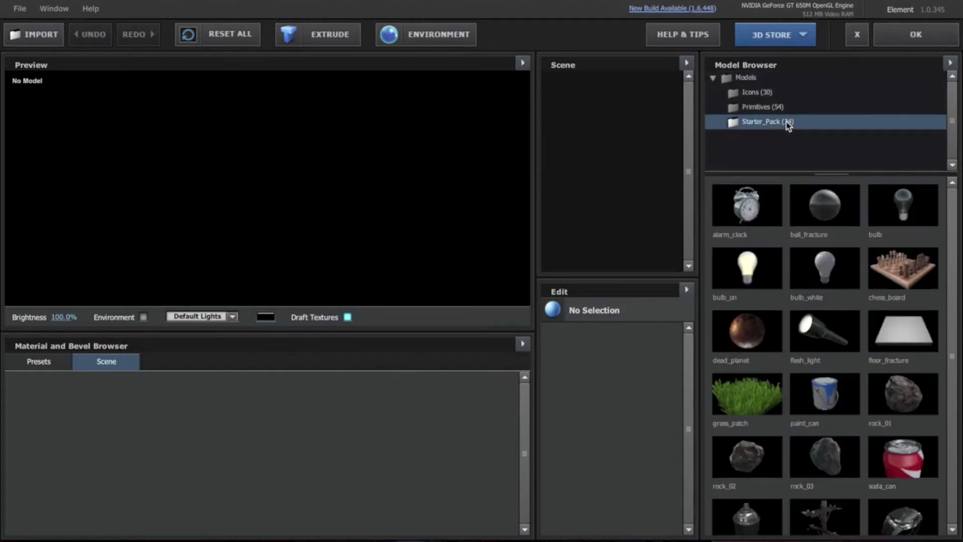
pyautogui.click(737, 210)
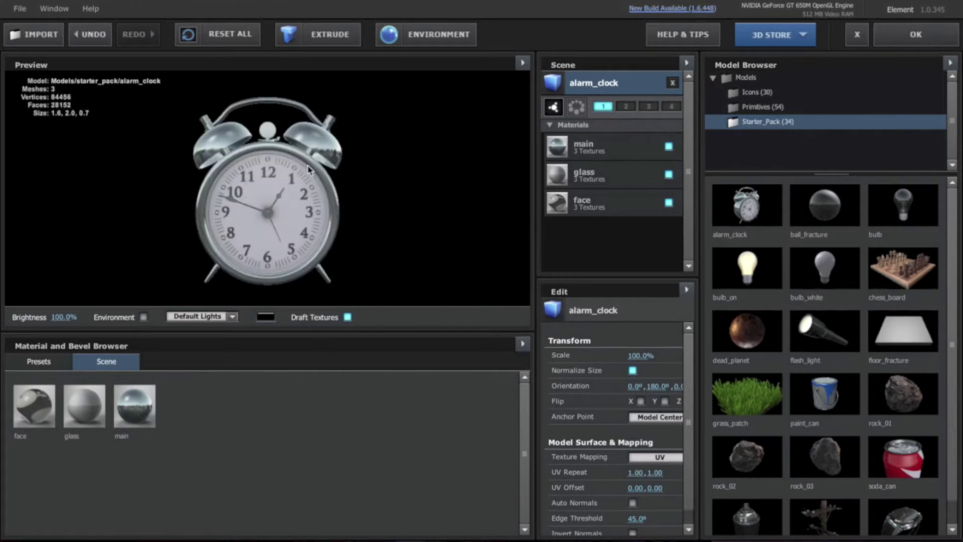
# Show the environment in the model preview, inspect the alarm clock from several angles, and apply the scene to the composition
pyautogui.moveTo(266, 131); pyautogui.dragTo(243, 292)
pyautogui.click(143, 317)
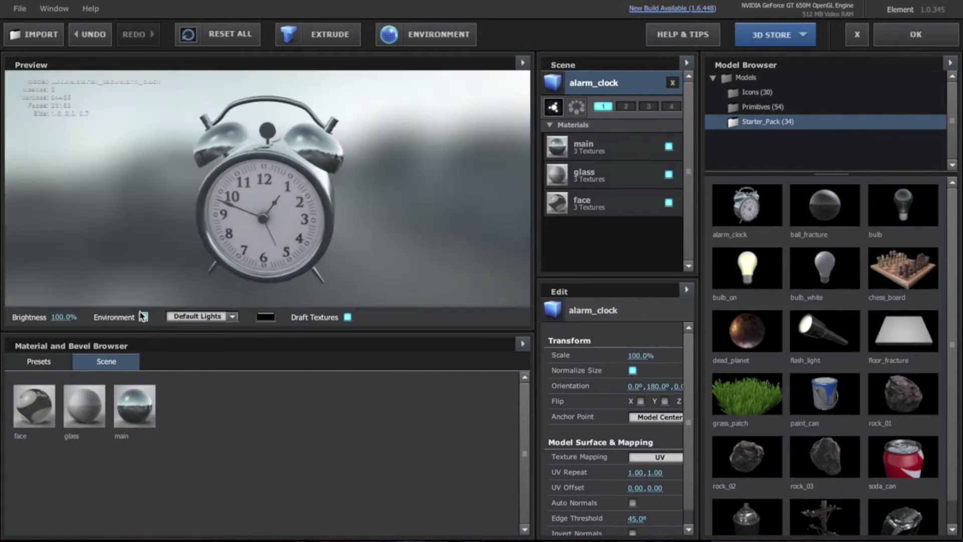
pyautogui.moveTo(251, 246); pyautogui.dragTo(424, 232)
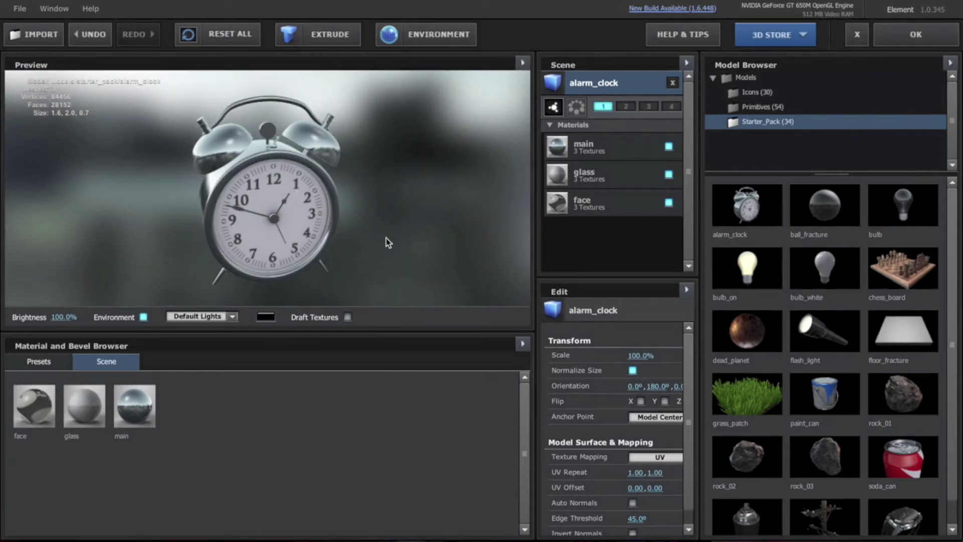
pyautogui.moveTo(406, 248)
pyautogui.mouseDown()
pyautogui.moveTo(347, 226)
pyautogui.moveTo(392, 223)
pyautogui.moveTo(408, 243)
pyautogui.mouseUp()
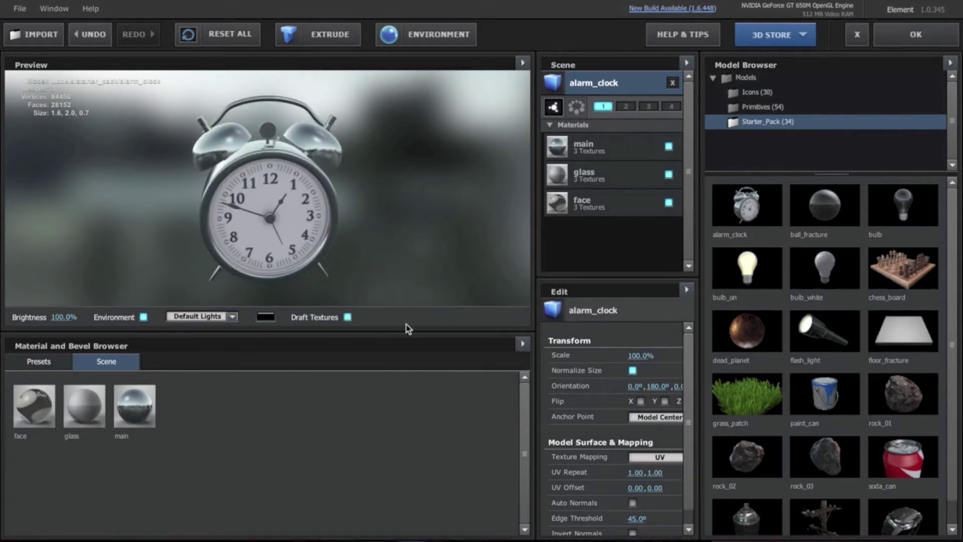
pyautogui.moveTo(241, 197); pyautogui.dragTo(334, 217)
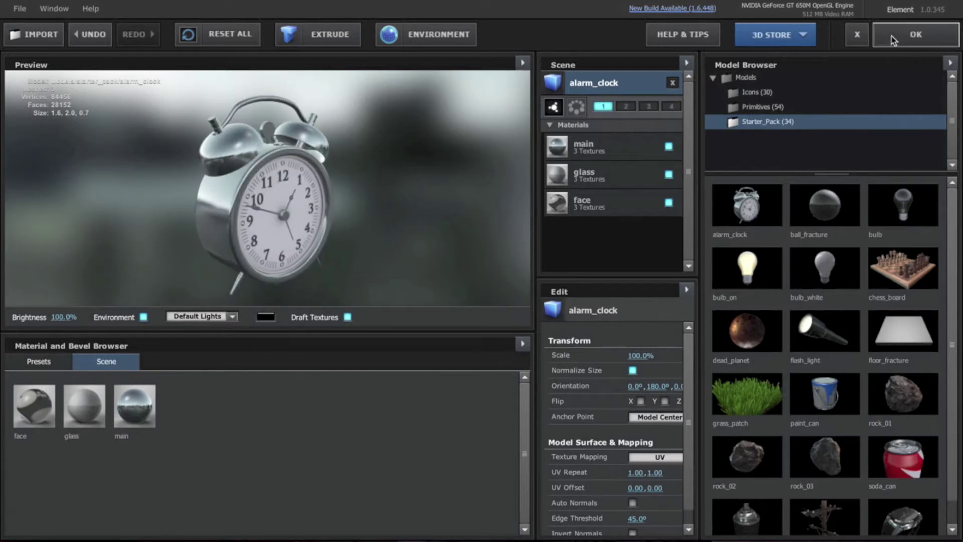
pyautogui.click(906, 40)
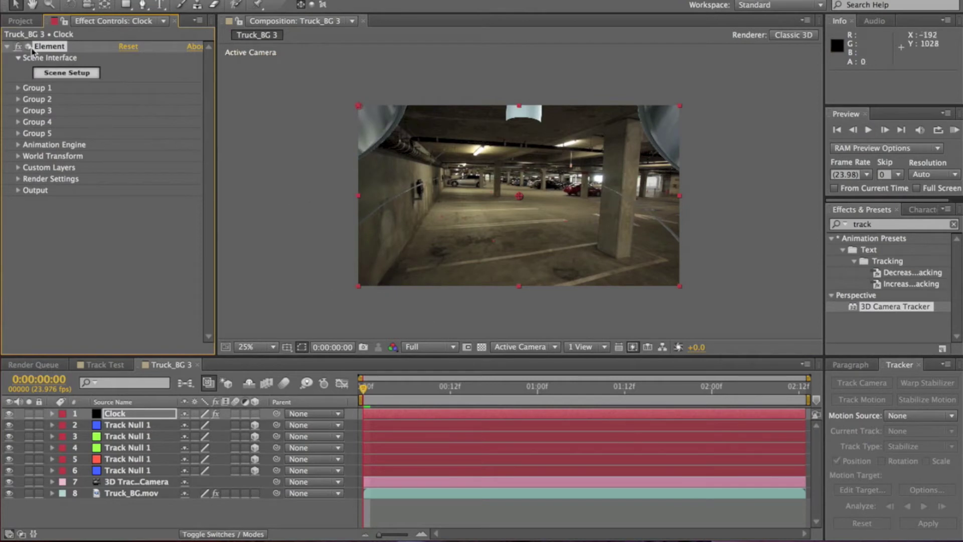
pyautogui.click(67, 74)
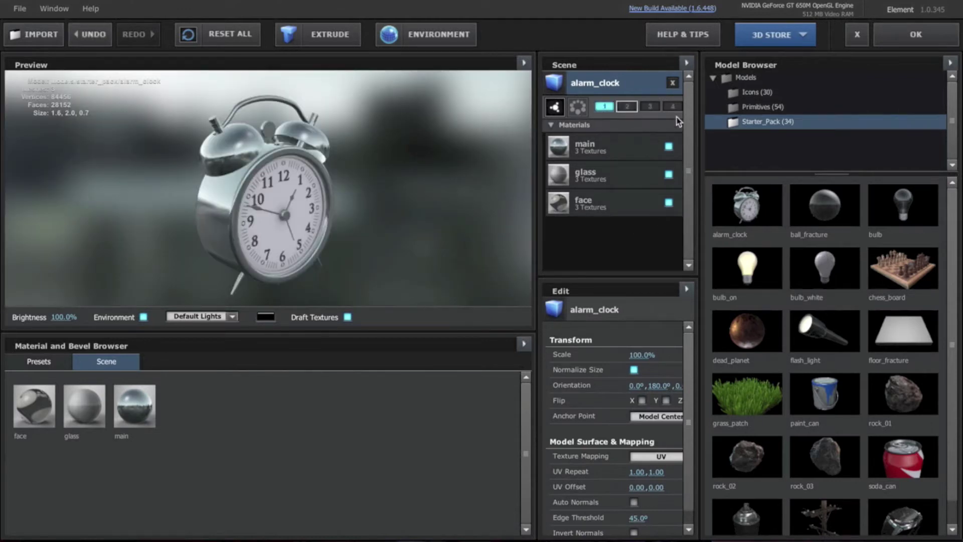
pyautogui.click(896, 34)
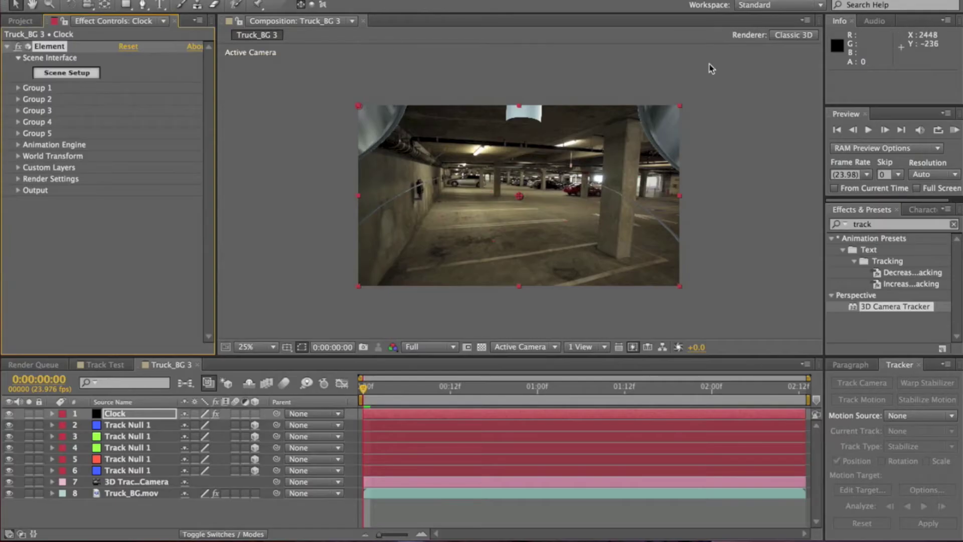
# Push the alarm clock back in the scene by setting Group 1's particle replicator Position Z to 790
pyautogui.click(18, 88)
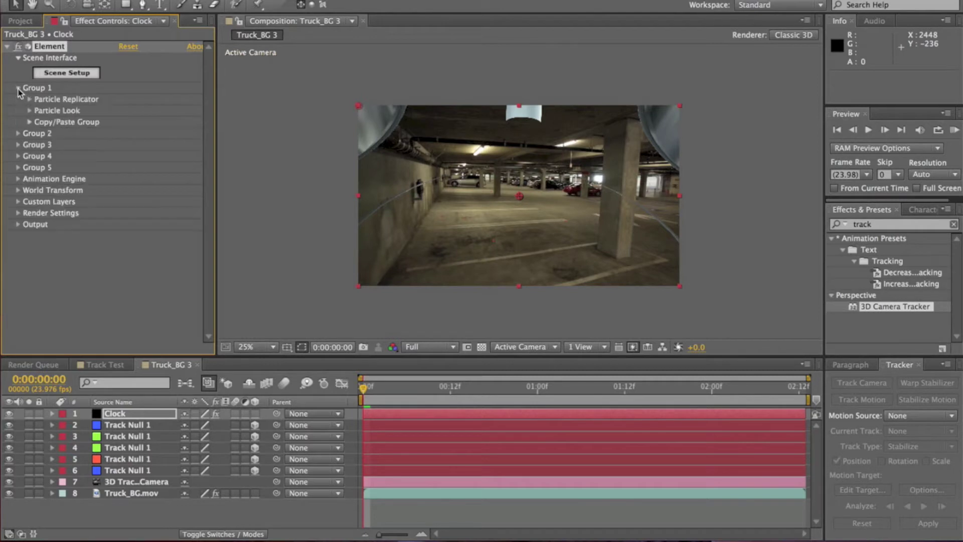
pyautogui.click(28, 110)
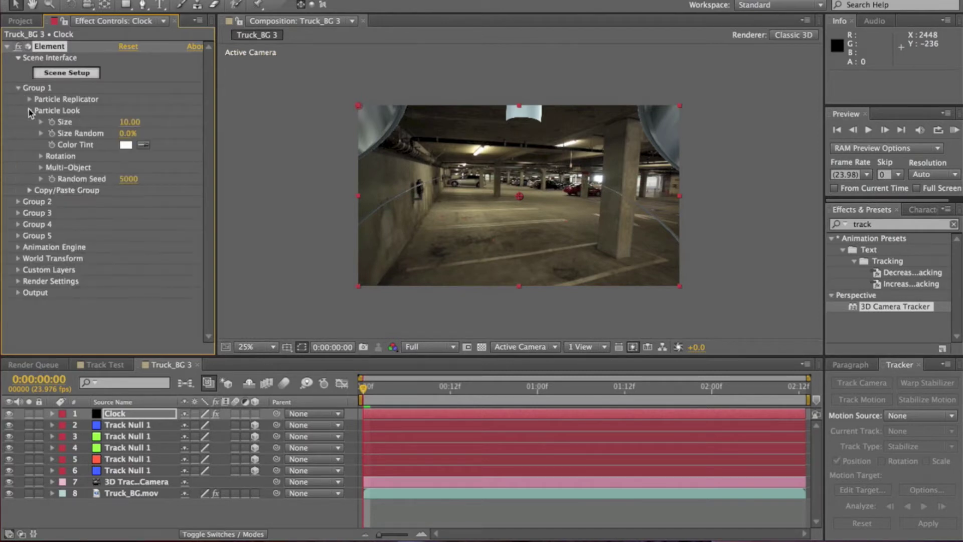
pyautogui.click(29, 99)
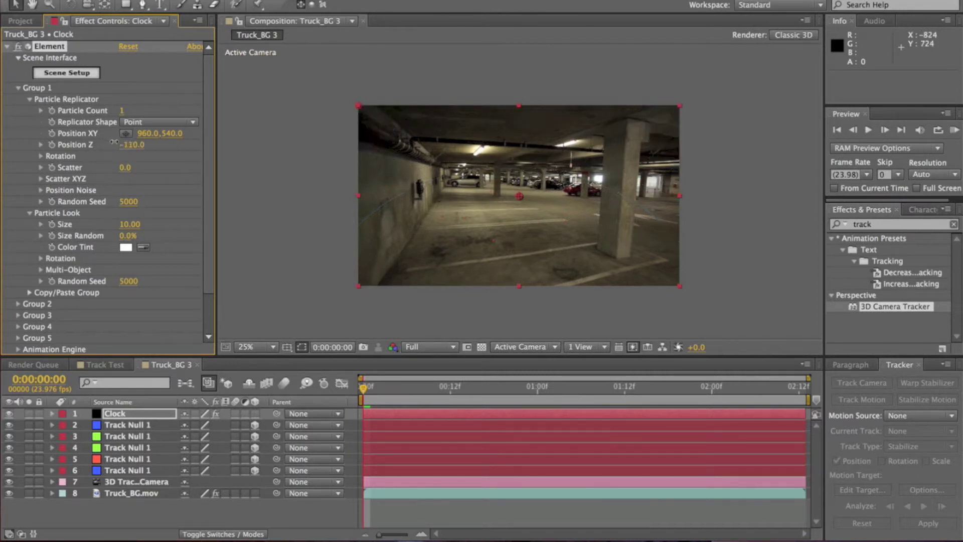
pyautogui.moveTo(123, 144); pyautogui.dragTo(230, 200)
pyautogui.click(271, 221)
pyautogui.moveTo(394, 390); pyautogui.dragTo(363, 392)
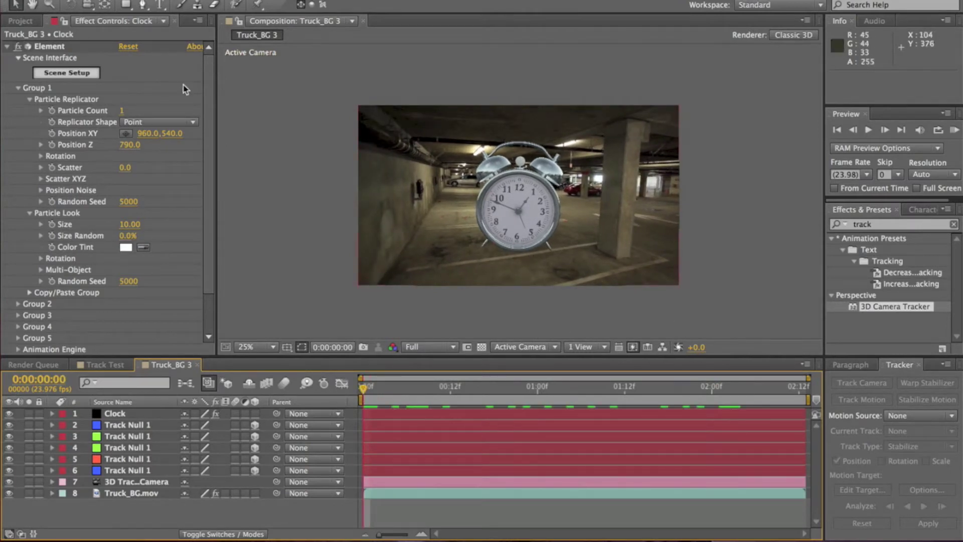
# Set the alarm_clock model's anchor point to Bottom in the scene setup and apply the change
pyautogui.click(87, 78)
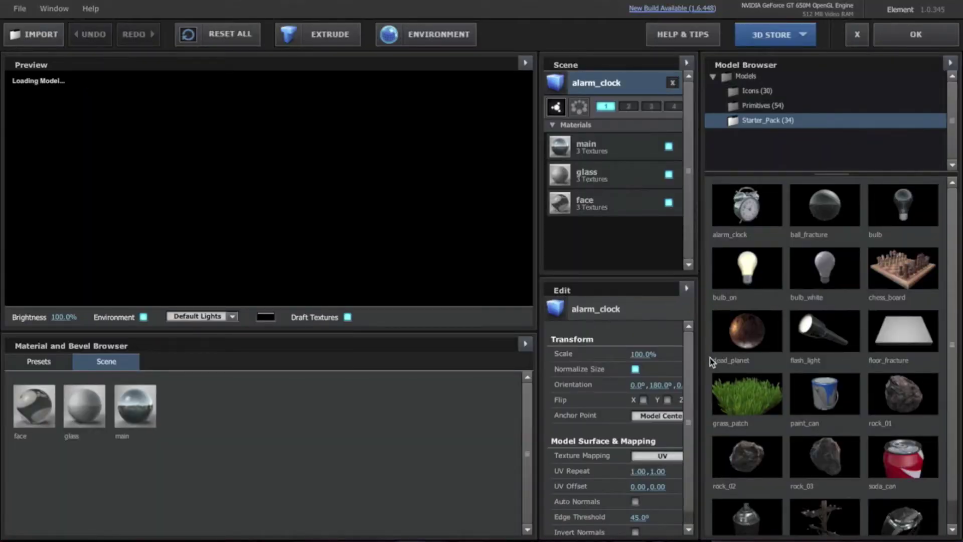
pyautogui.scroll(-1, 692, 357)
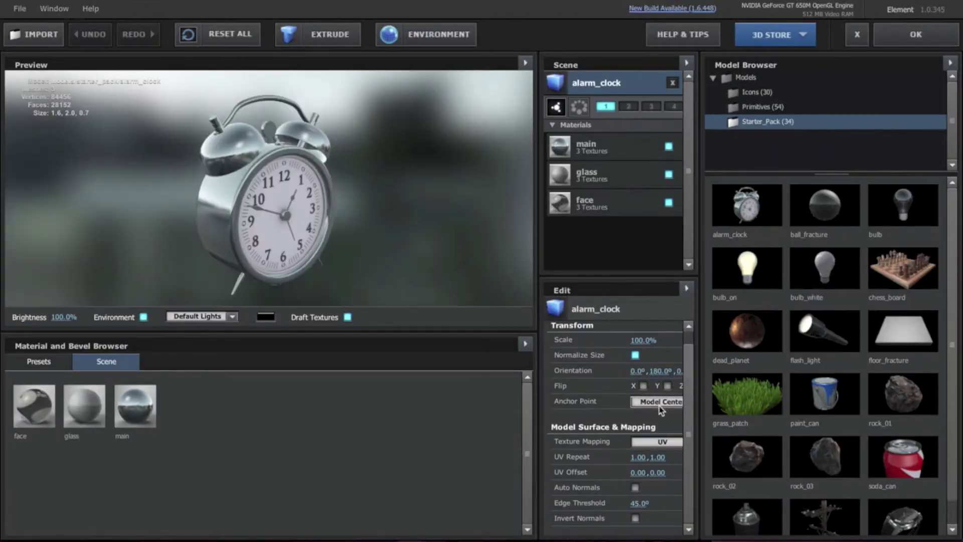
pyautogui.moveTo(702, 395); pyautogui.dragTo(761, 415)
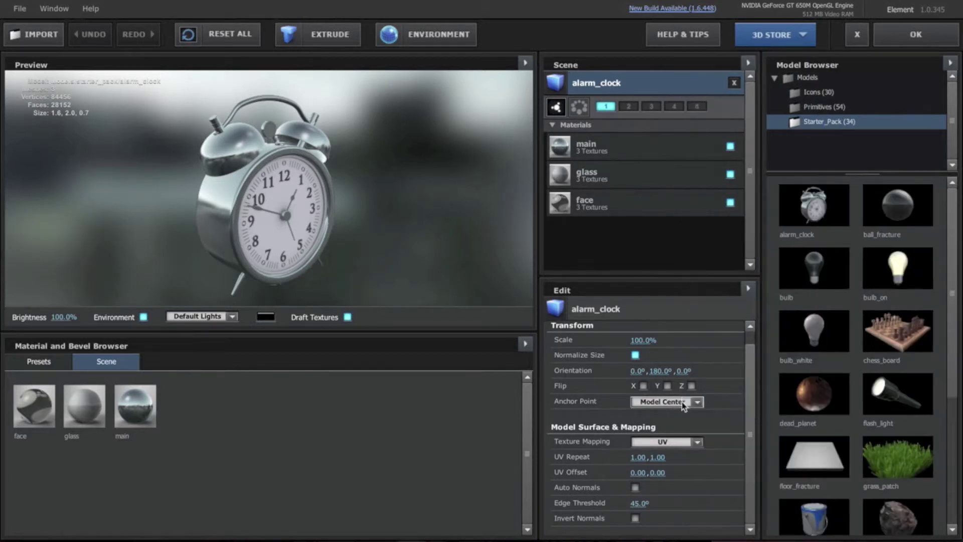
pyautogui.click(682, 402)
pyautogui.click(688, 442)
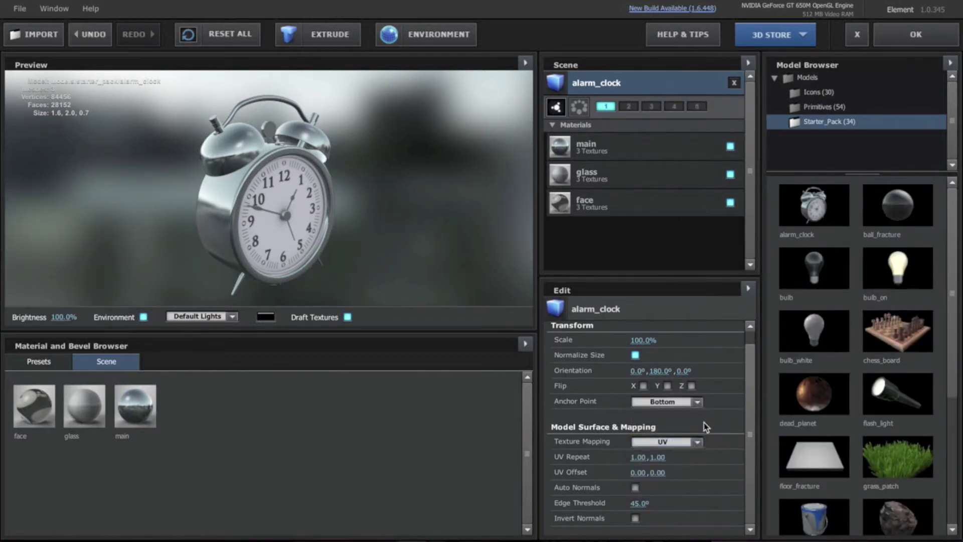
pyautogui.click(914, 36)
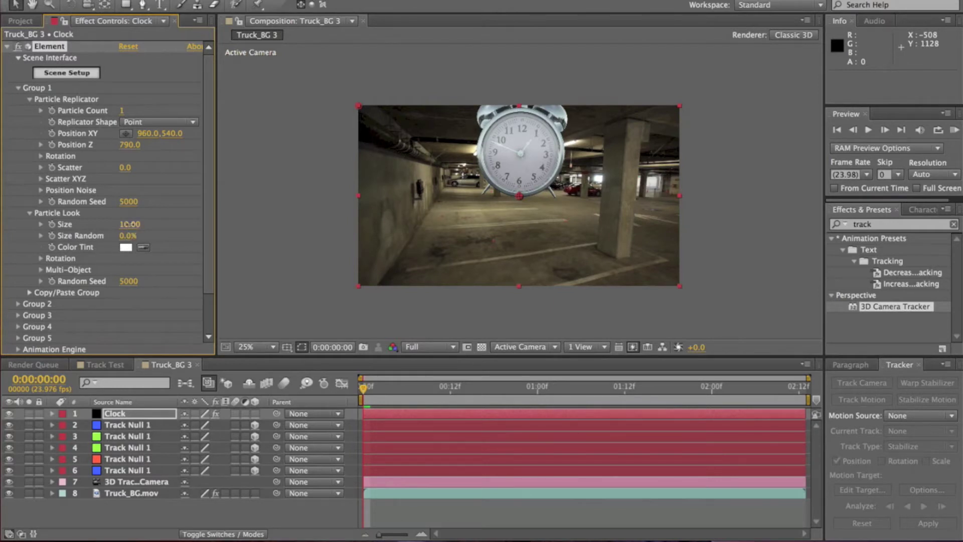
# Reduce Group 1's particle size to 7.04 and set its Position Z to 240
pyautogui.moveTo(129, 225); pyautogui.dragTo(101, 223)
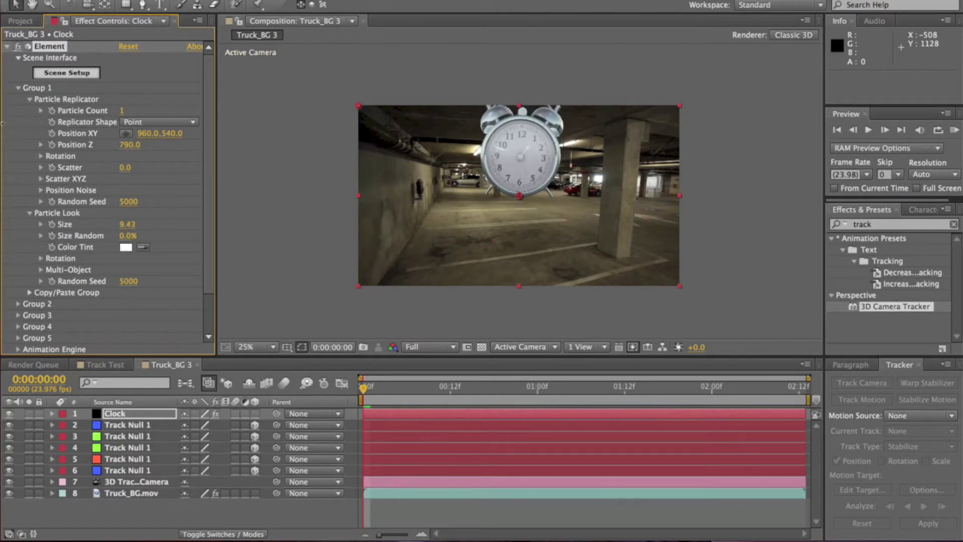
pyautogui.moveTo(3, 123); pyautogui.dragTo(3, 110)
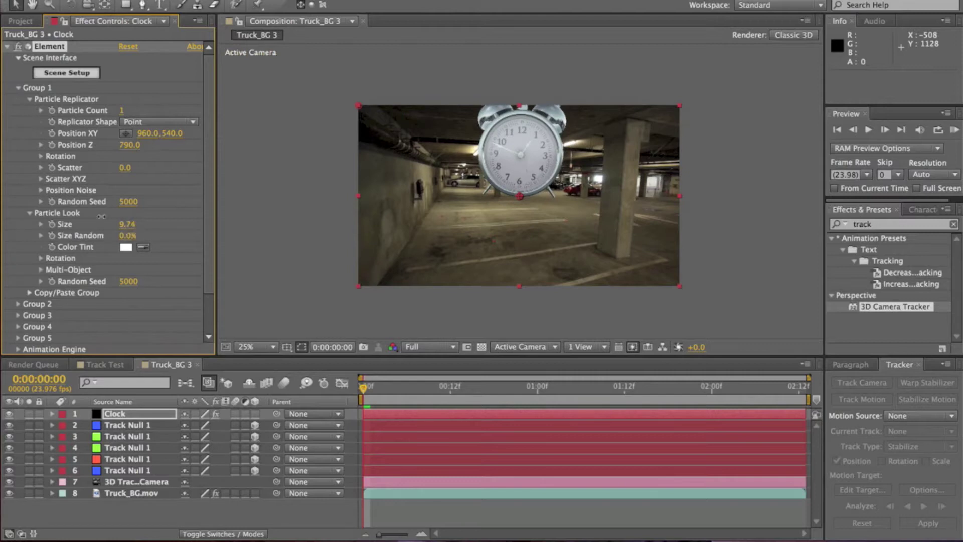
pyautogui.moveTo(101, 217); pyautogui.dragTo(114, 257)
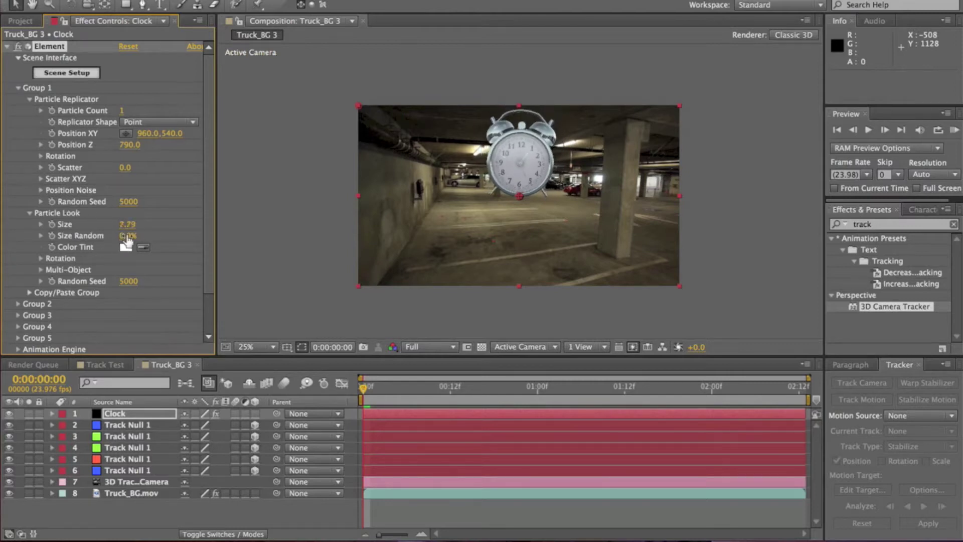
pyautogui.moveTo(129, 225); pyautogui.dragTo(83, 134)
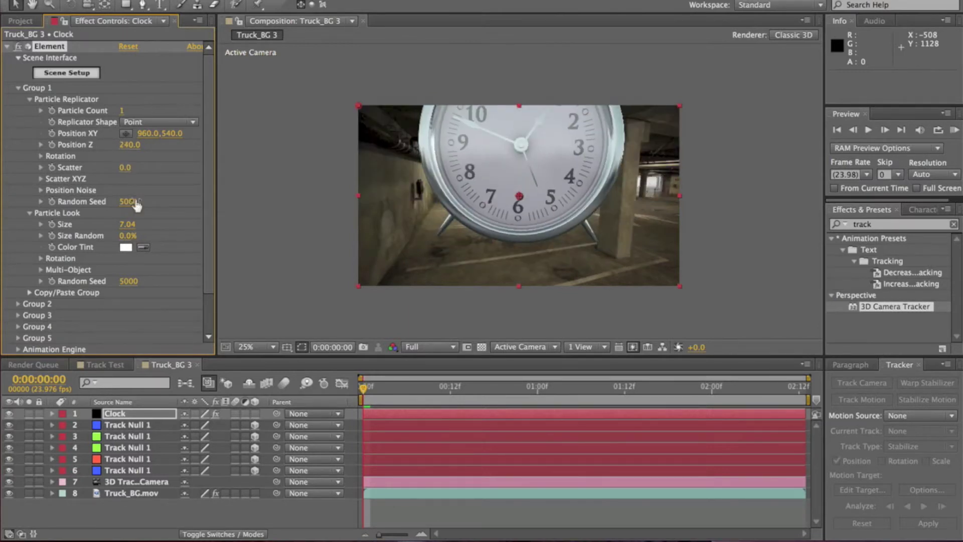
# Reduce Group 1's particle size to 3.00 and check the alarm clock along the timeline
pyautogui.moveTo(136, 229); pyautogui.dragTo(218, 255)
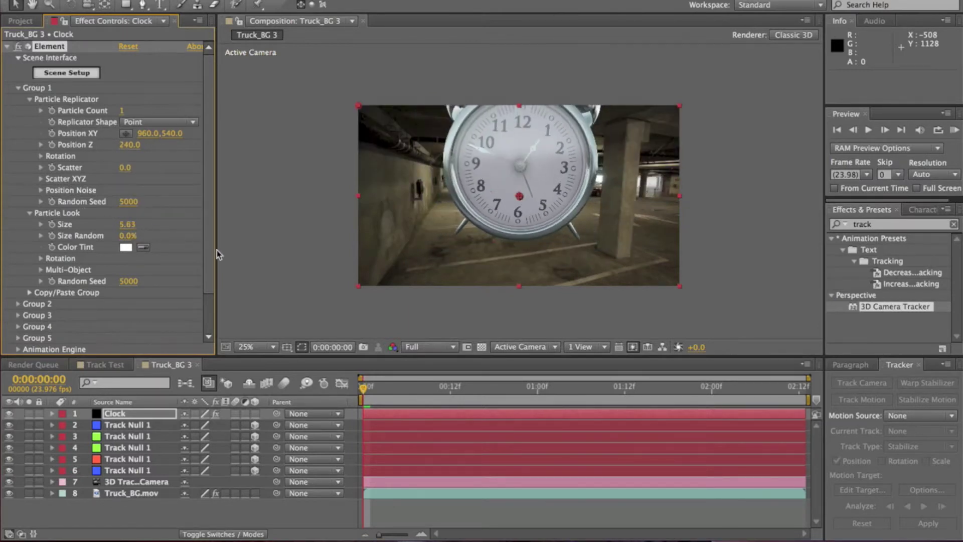
pyautogui.press('F2')
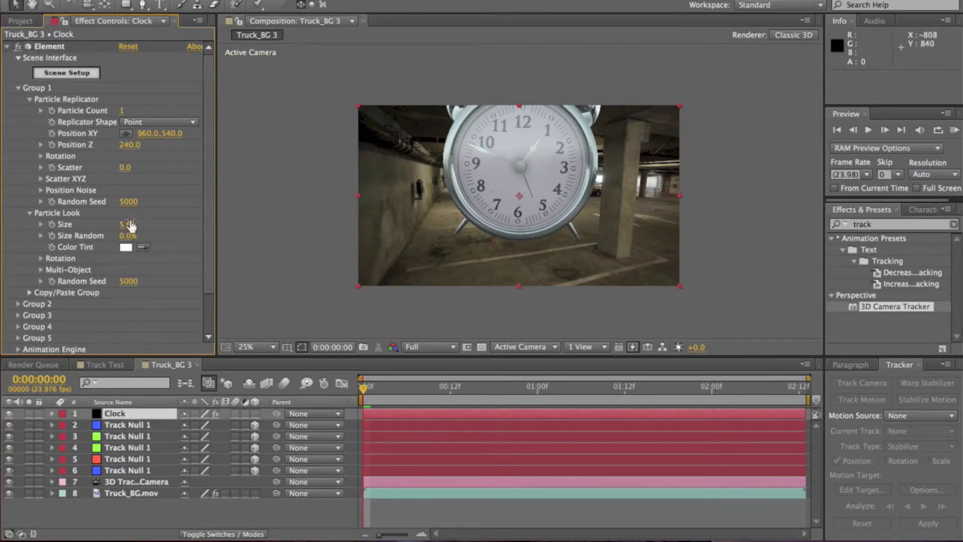
pyautogui.click(129, 225)
pyautogui.click(302, 278)
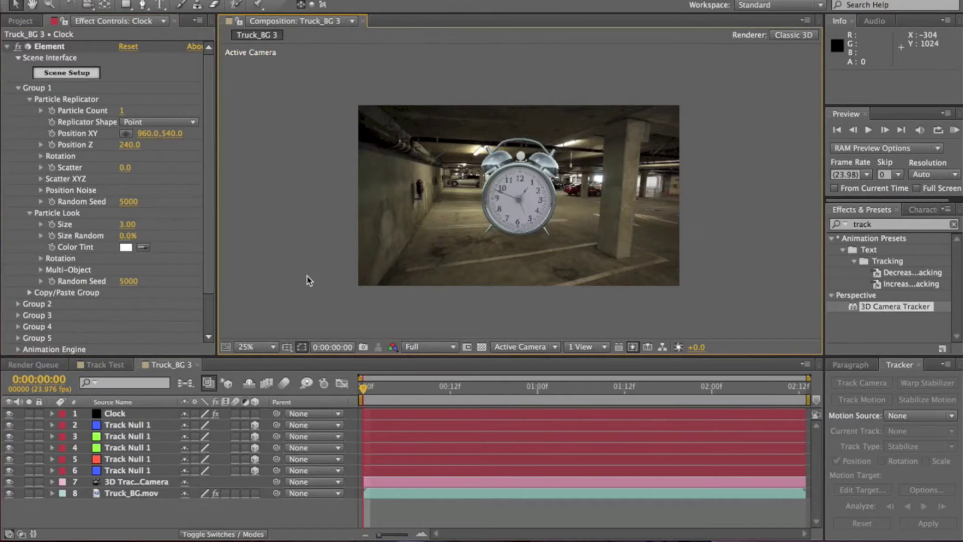
pyautogui.moveTo(414, 389); pyautogui.dragTo(362, 396)
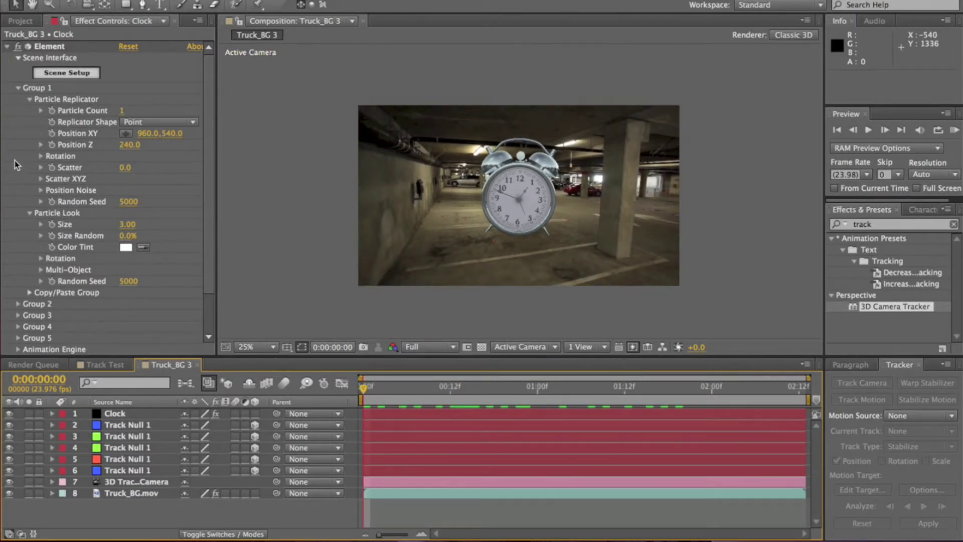
# Turn the alarm clock by setting Group 1's particle replicator Y rotation to -33°
pyautogui.click(41, 156)
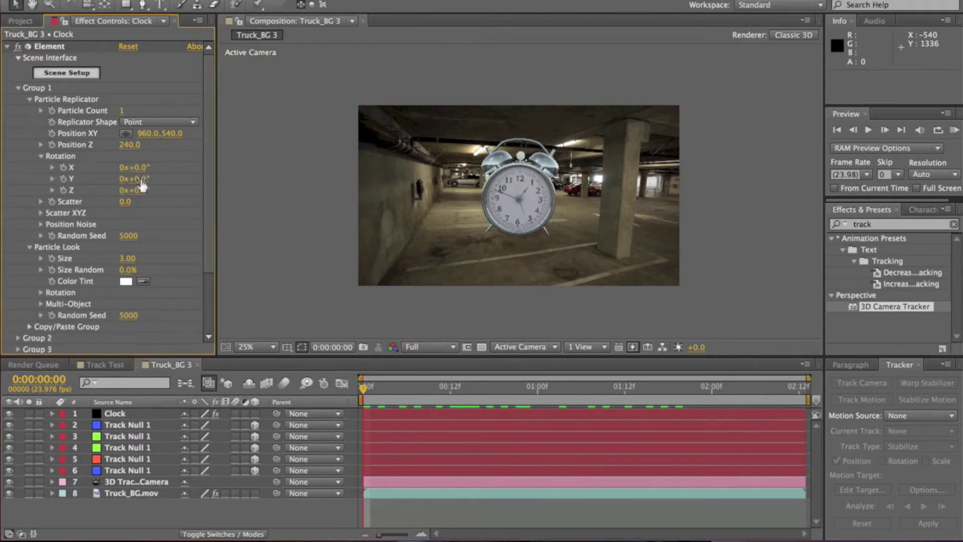
pyautogui.moveTo(141, 181); pyautogui.dragTo(161, 182)
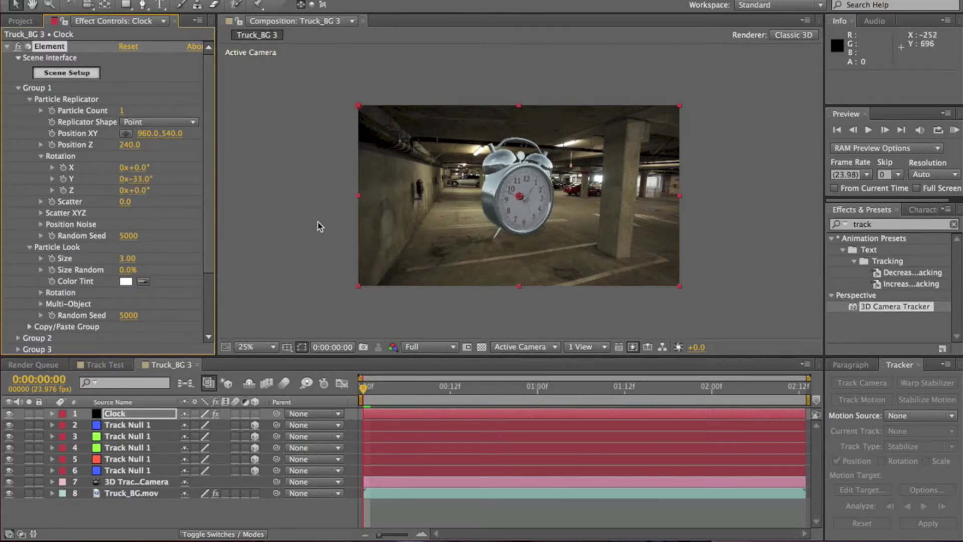
pyautogui.click(478, 332)
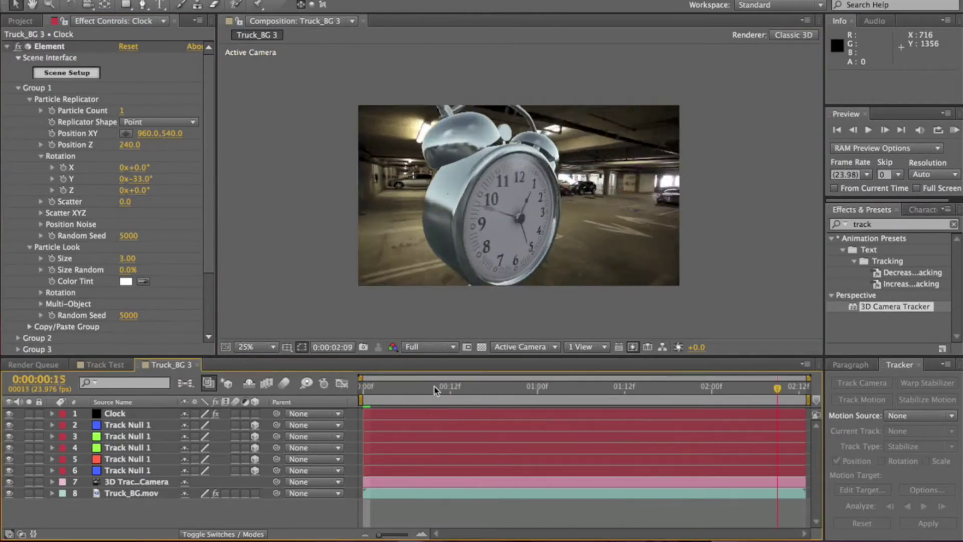
# Play a RAM preview from the first frame to check the rotated clock against the tracked footage
pyautogui.moveTo(434, 390); pyautogui.dragTo(317, 362)
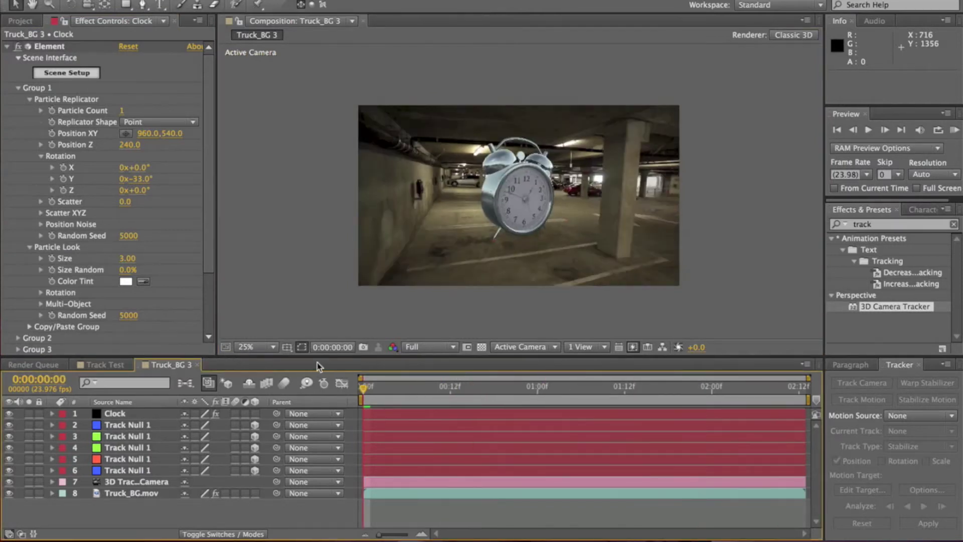
pyautogui.click(955, 131)
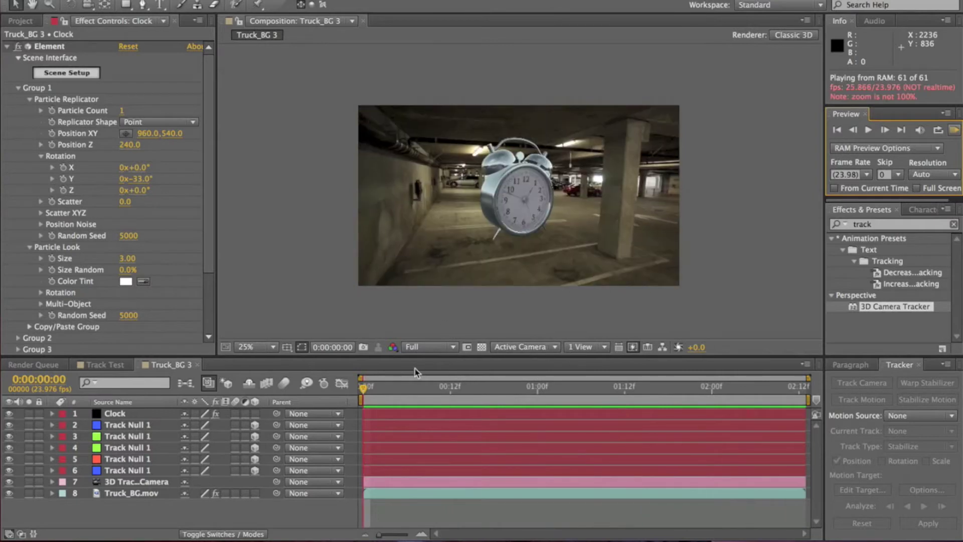
pyautogui.press('space')
pyautogui.moveTo(441, 386); pyautogui.dragTo(414, 385)
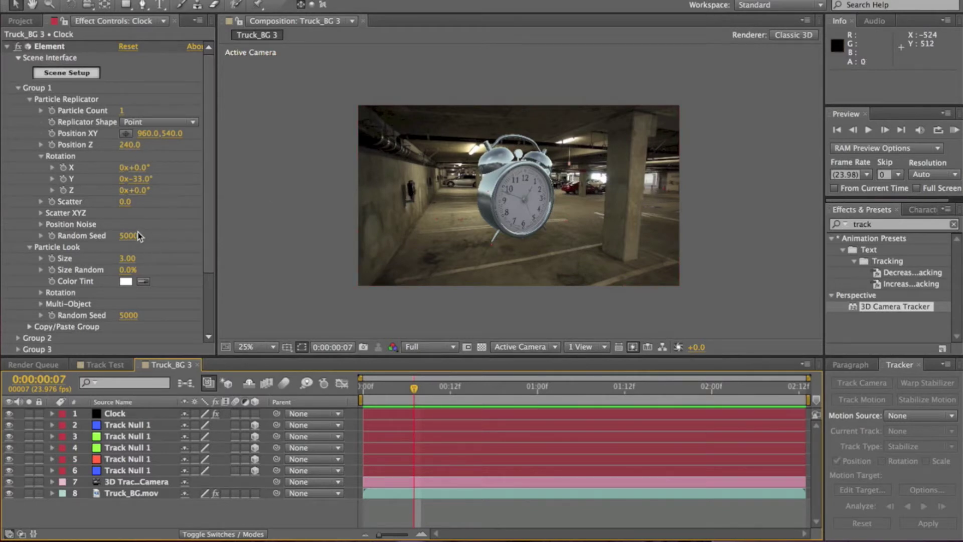
# Set Group 1's particle size to 2.00 and review the clock's movement in a RAM preview of the shot
pyautogui.click(126, 259)
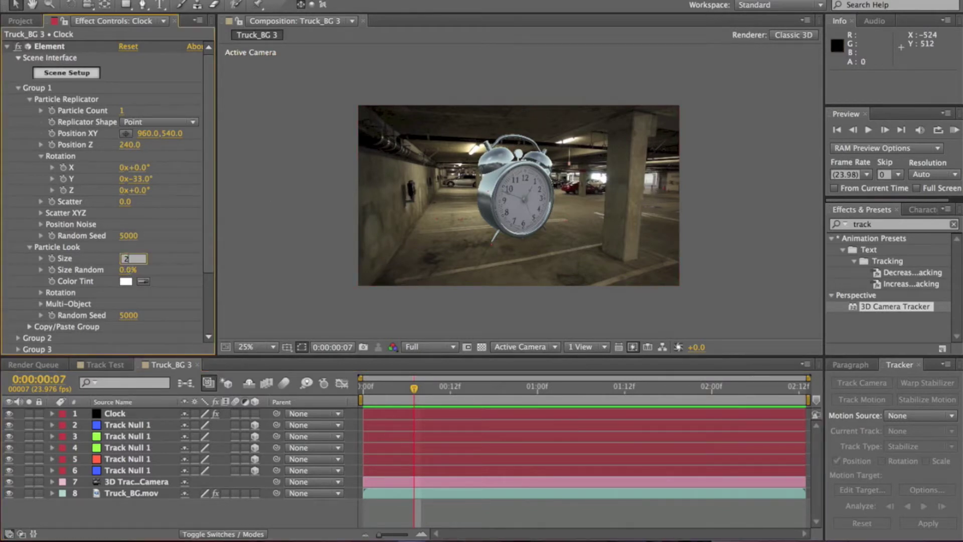
pyautogui.click(252, 271)
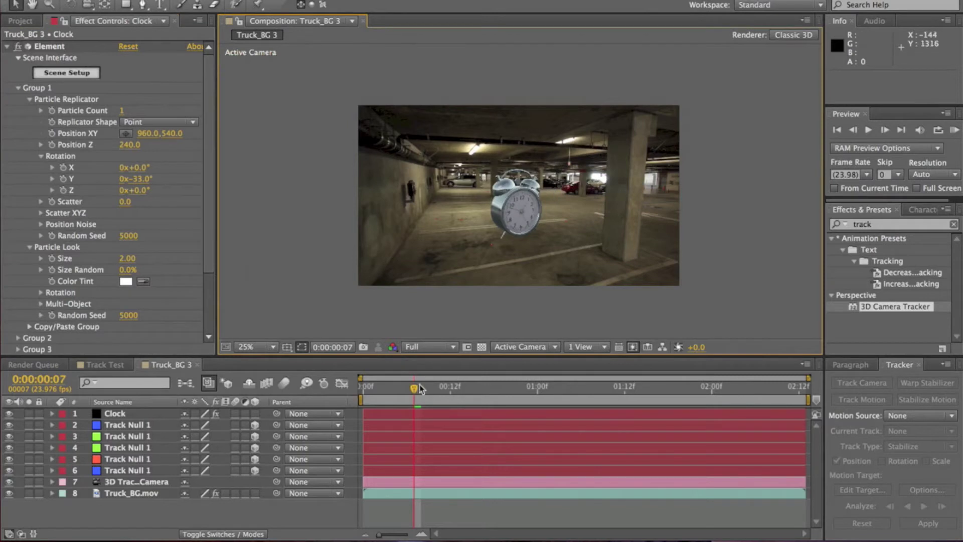
pyautogui.click(837, 130)
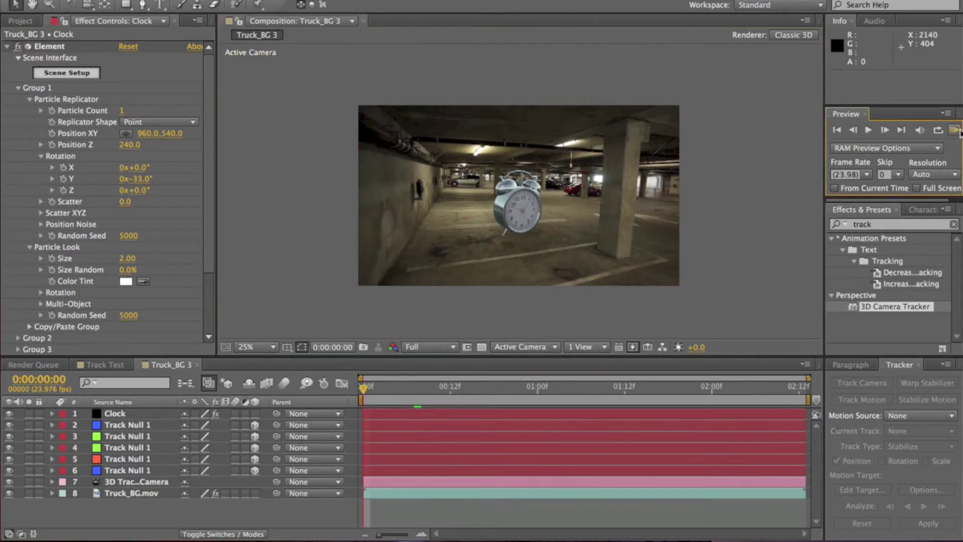
pyautogui.click(955, 131)
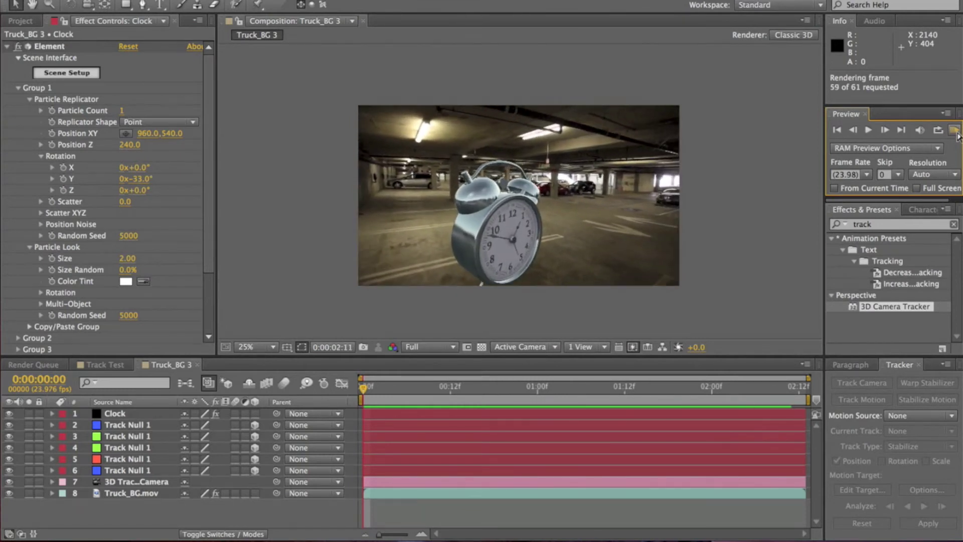
pyautogui.click(956, 131)
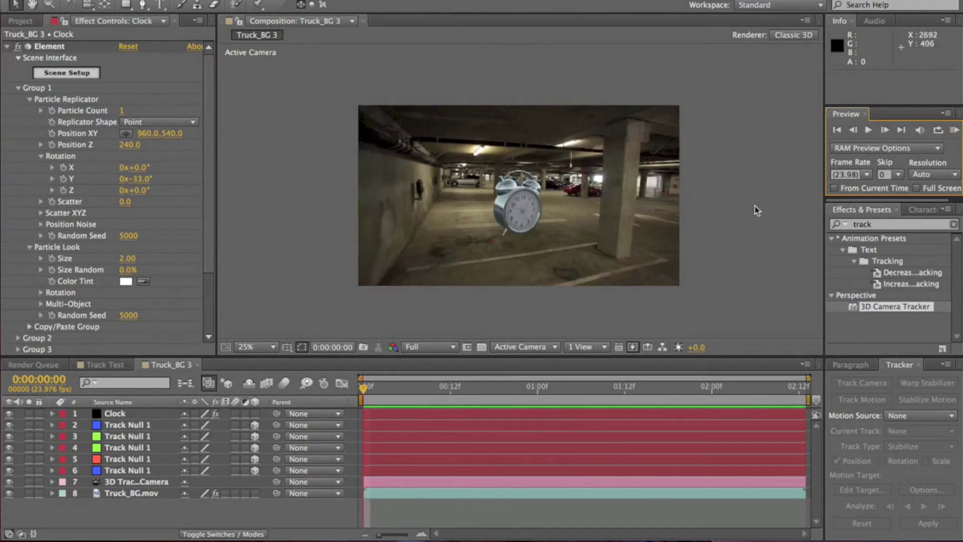
pyautogui.moveTo(411, 393); pyautogui.dragTo(635, 427)
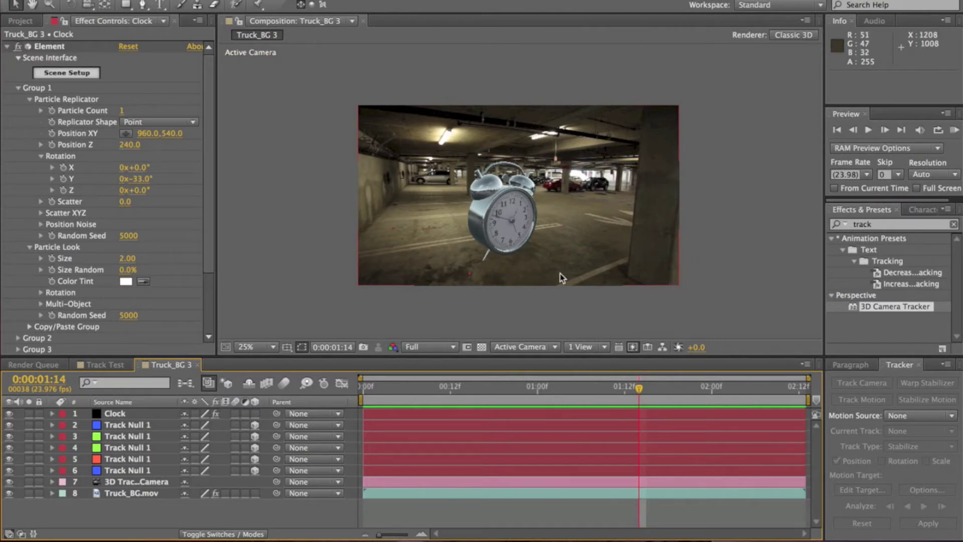
# Change the Element scene's environment to Studio_warm, inspect the reflections on the model, and apply the scene to the composition
pyautogui.click(92, 75)
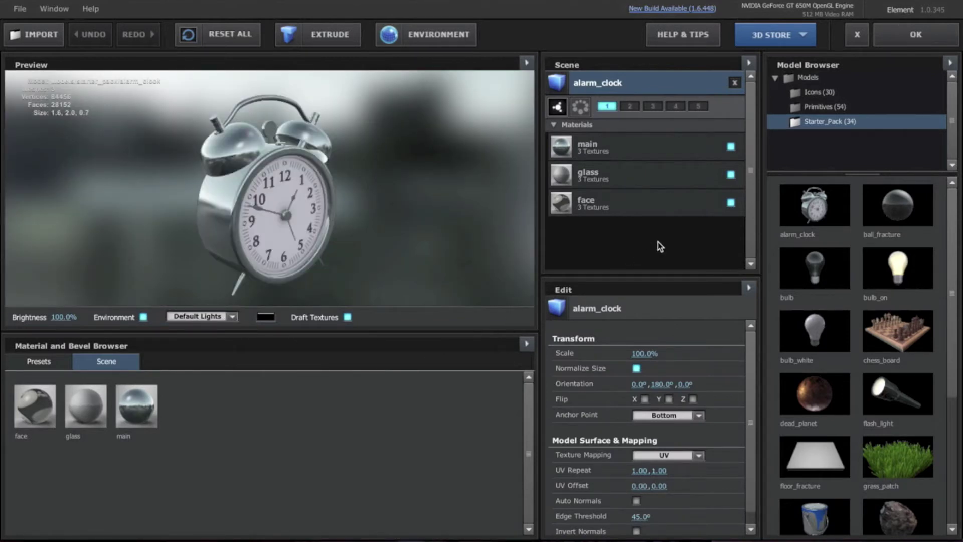
pyautogui.click(429, 35)
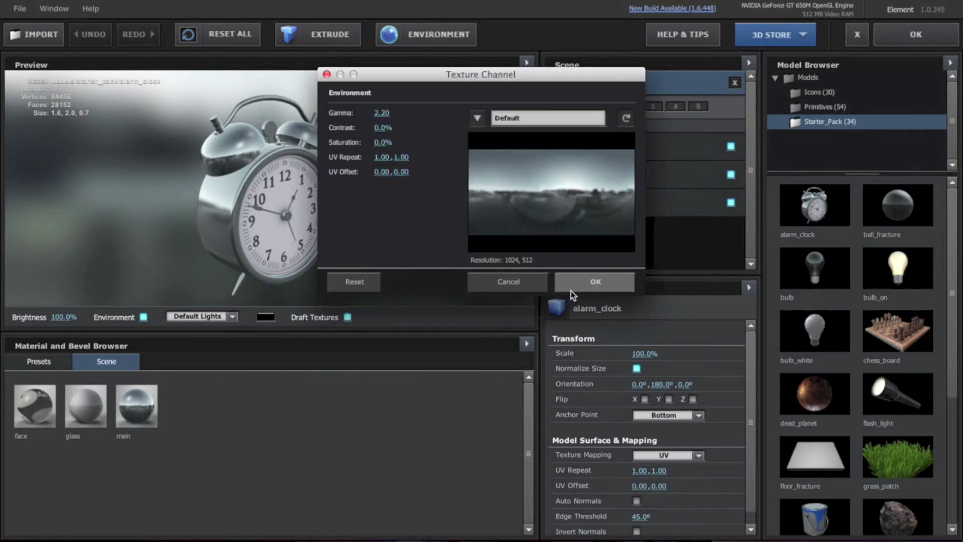
pyautogui.click(483, 120)
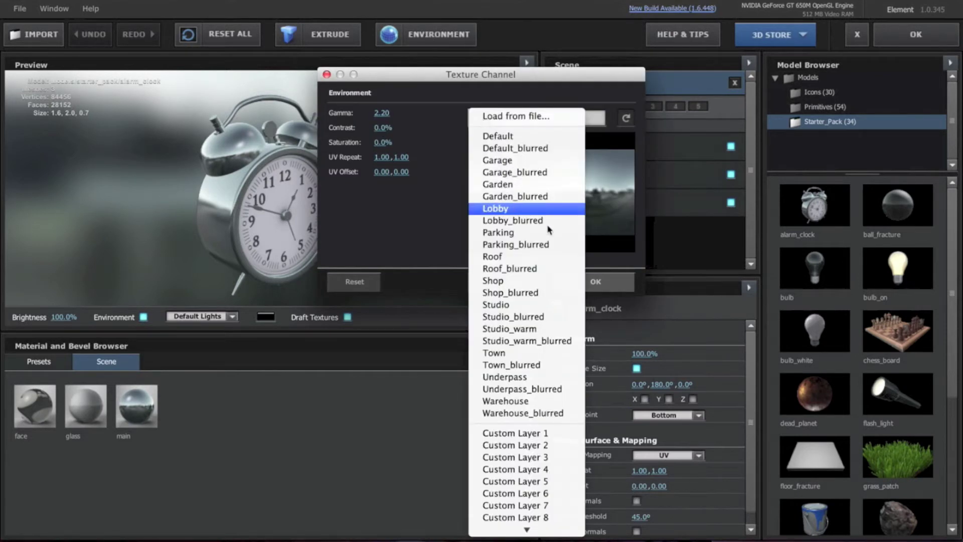
pyautogui.click(574, 330)
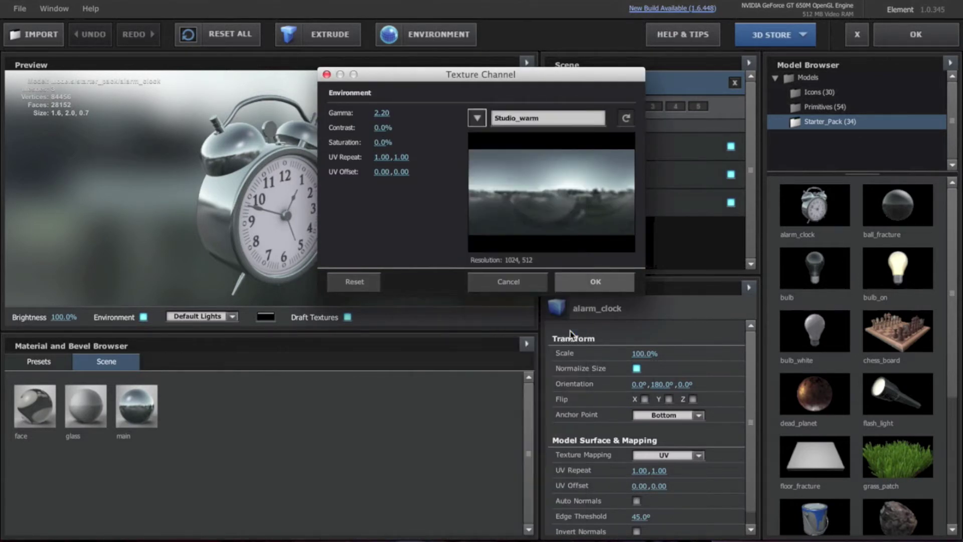
pyautogui.click(593, 281)
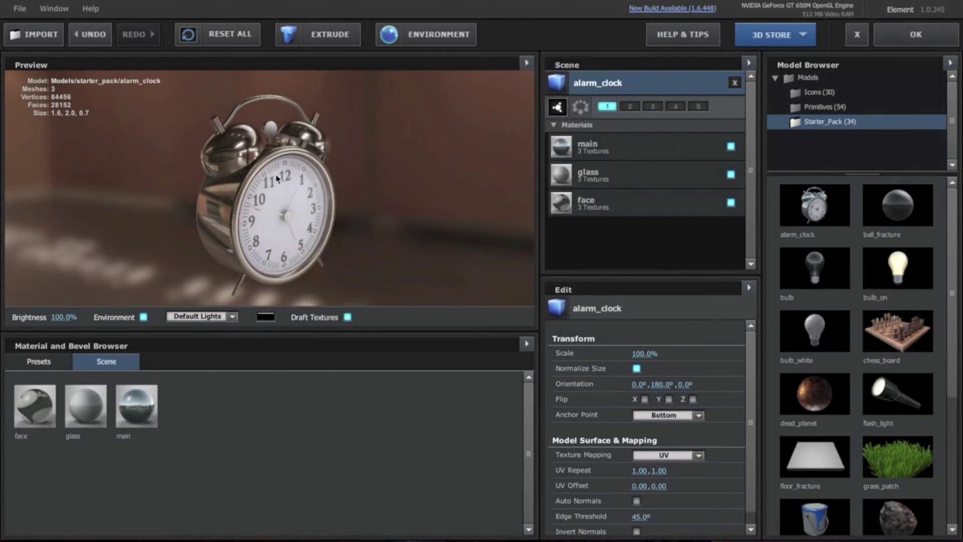
pyautogui.moveTo(279, 179); pyautogui.dragTo(306, 246)
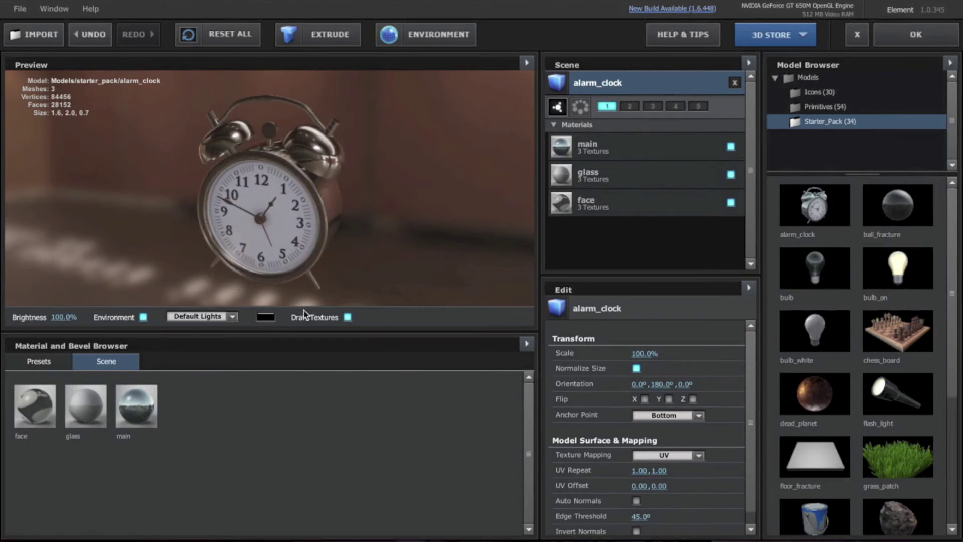
pyautogui.click(915, 35)
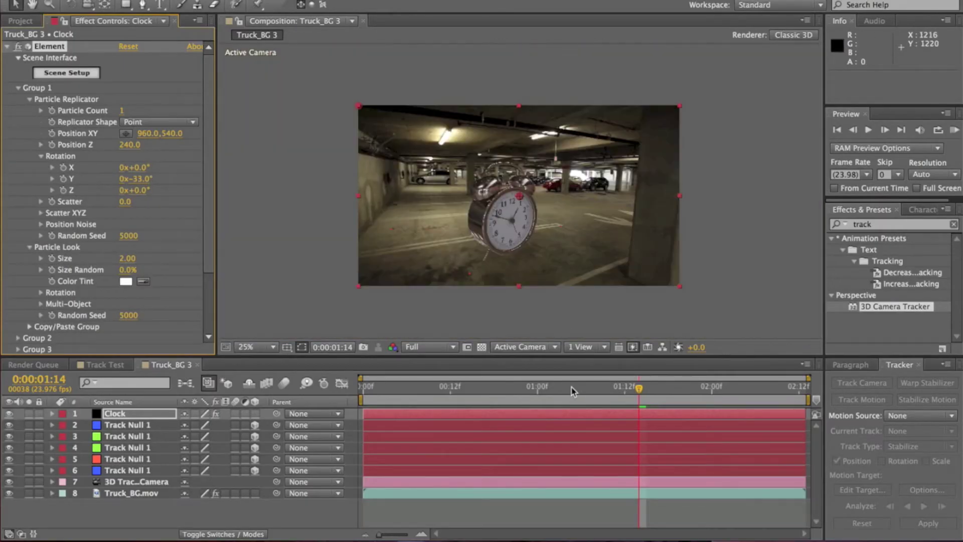
# Examine the clock's look with the warm environment at the first frame, both in the composition and in the scene setup
pyautogui.moveTo(573, 391); pyautogui.dragTo(364, 389)
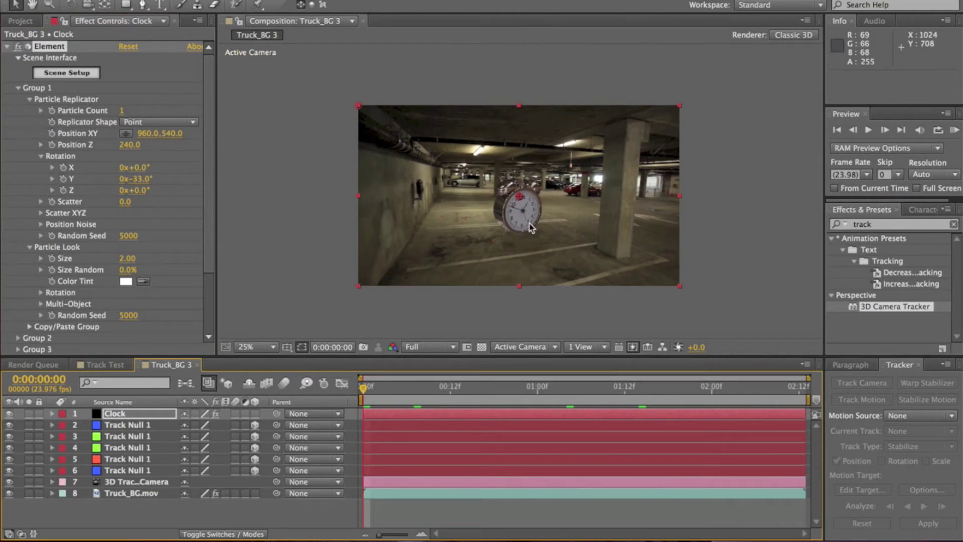
pyautogui.rightClick(541, 232)
pyautogui.click(616, 226)
pyautogui.click(773, 237)
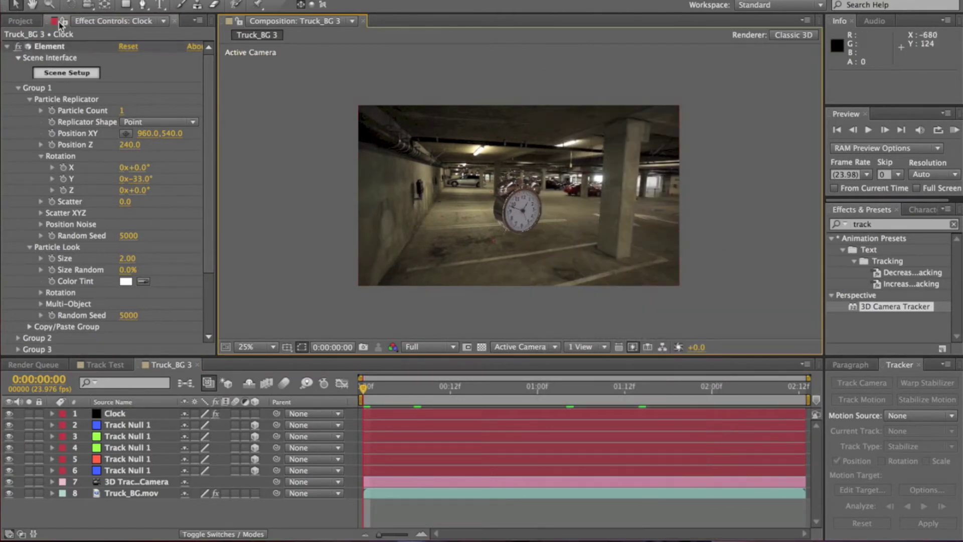
pyautogui.click(83, 75)
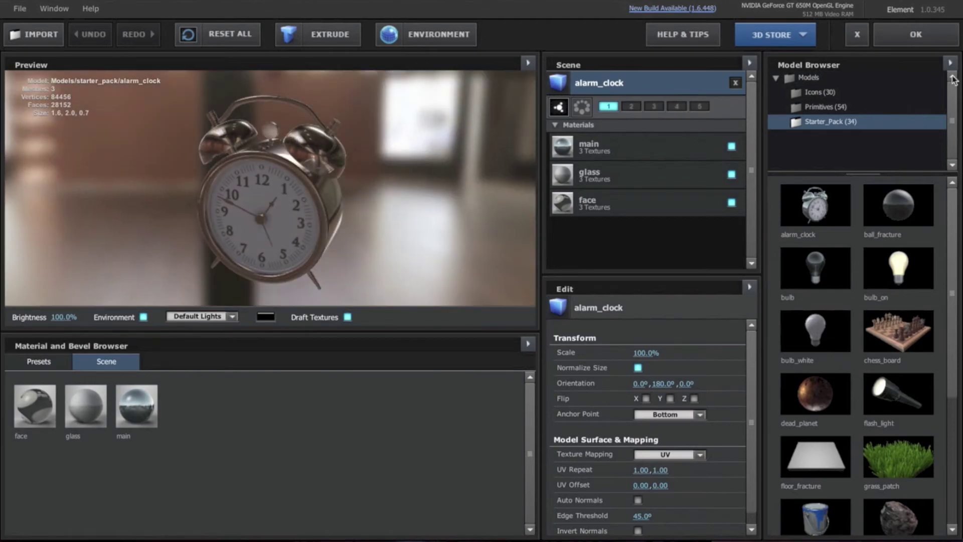
pyautogui.click(929, 34)
pyautogui.scroll(2, 523, 206)
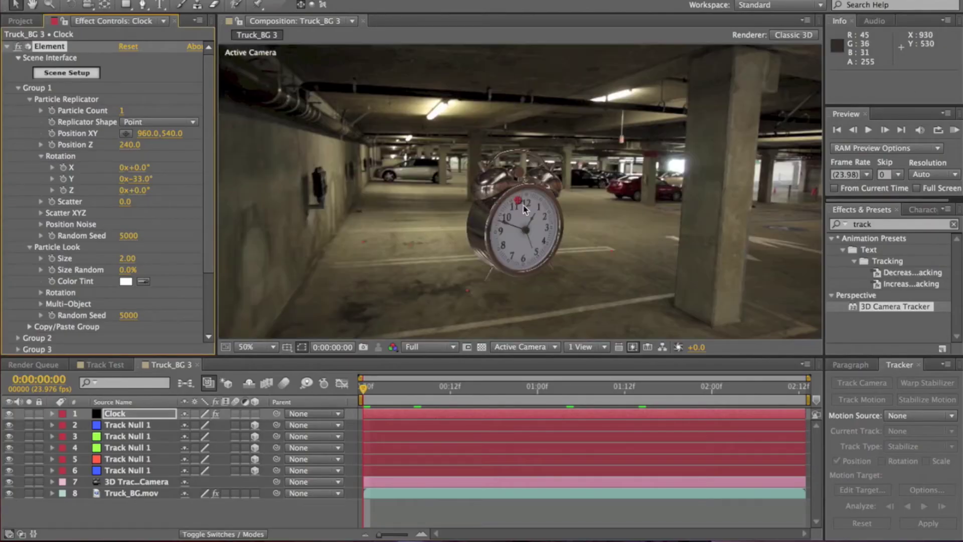
pyautogui.scroll(-2, 611, 276)
pyautogui.click(754, 238)
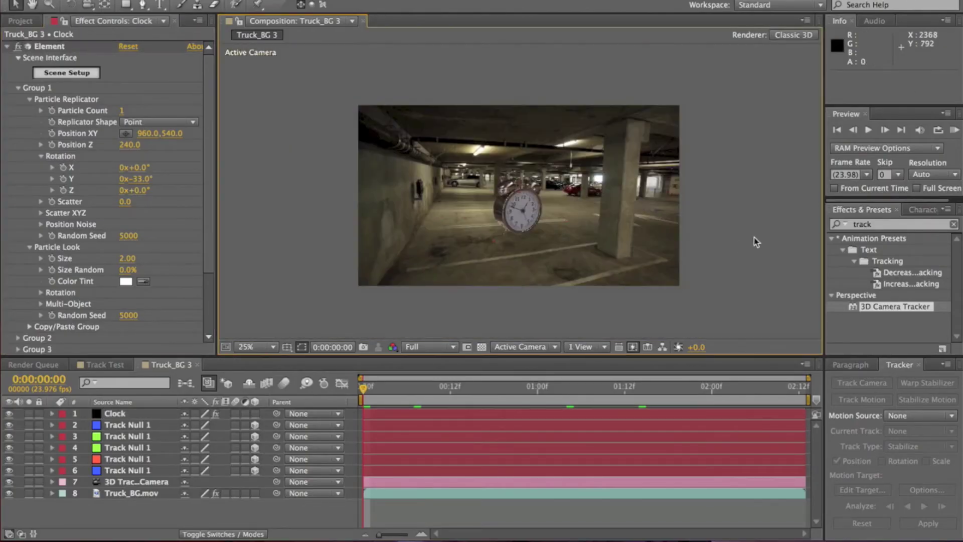
pyautogui.scroll(2, 544, 201)
pyautogui.scroll(-1, 544, 200)
# Create a new Ambient light and sample its colour from the glowing ceiling lamp in the garage footage
pyautogui.click(279, 1)
pyautogui.moveTo(245, 1)
pyautogui.moveTo(284, 1)
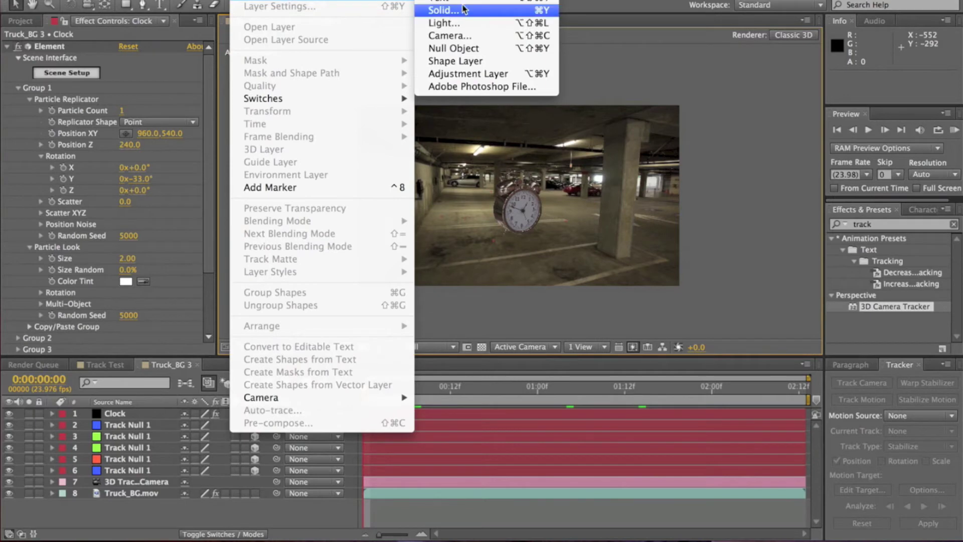
pyautogui.click(444, 22)
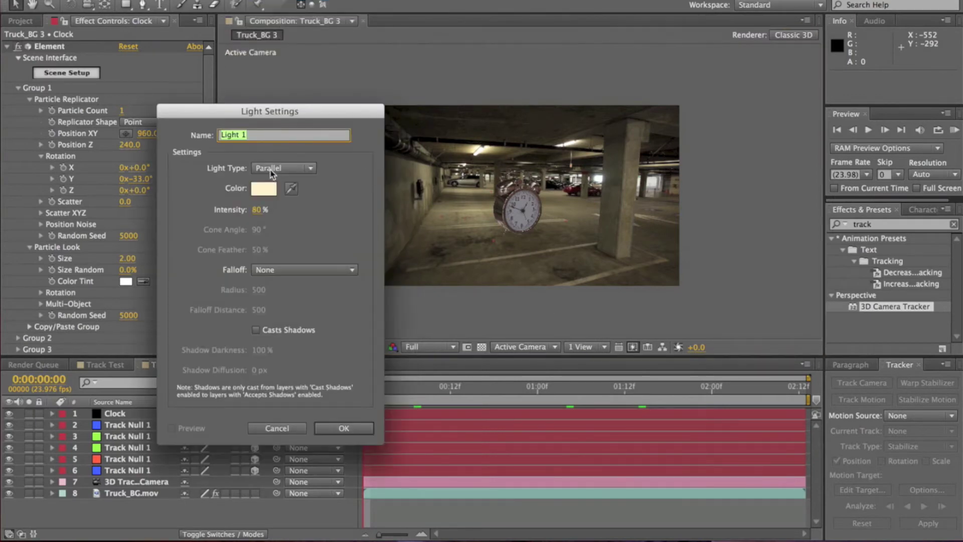
pyautogui.click(283, 168)
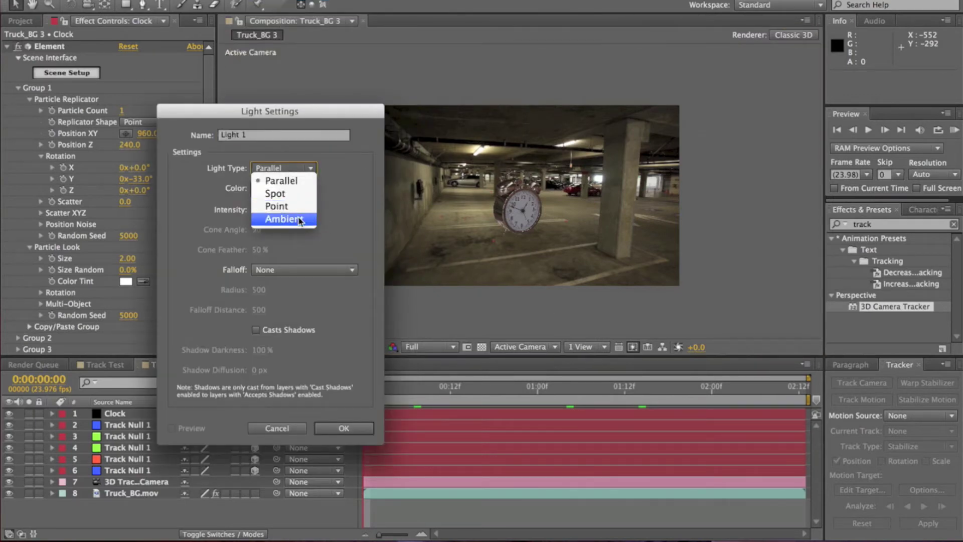
pyautogui.click(284, 218)
pyautogui.click(290, 189)
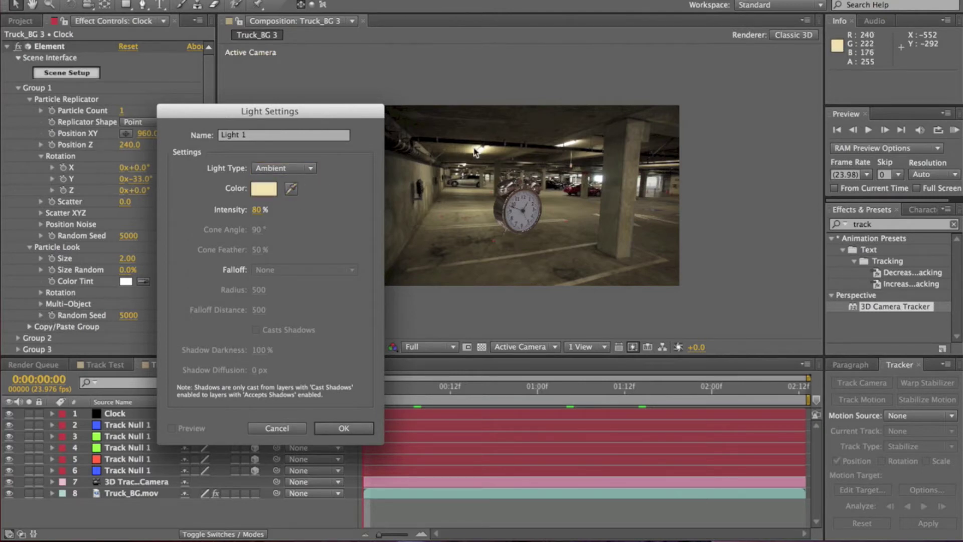
# Set the ambient light's intensity to 30%, name it "Light ambient", and add it to the composition
pyautogui.click(258, 210)
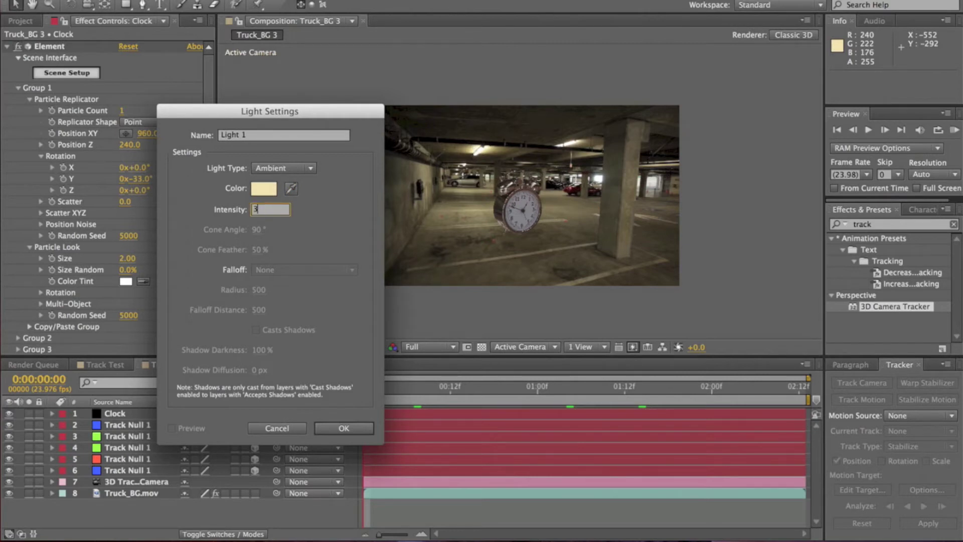
pyautogui.write('30')
pyautogui.click(362, 257)
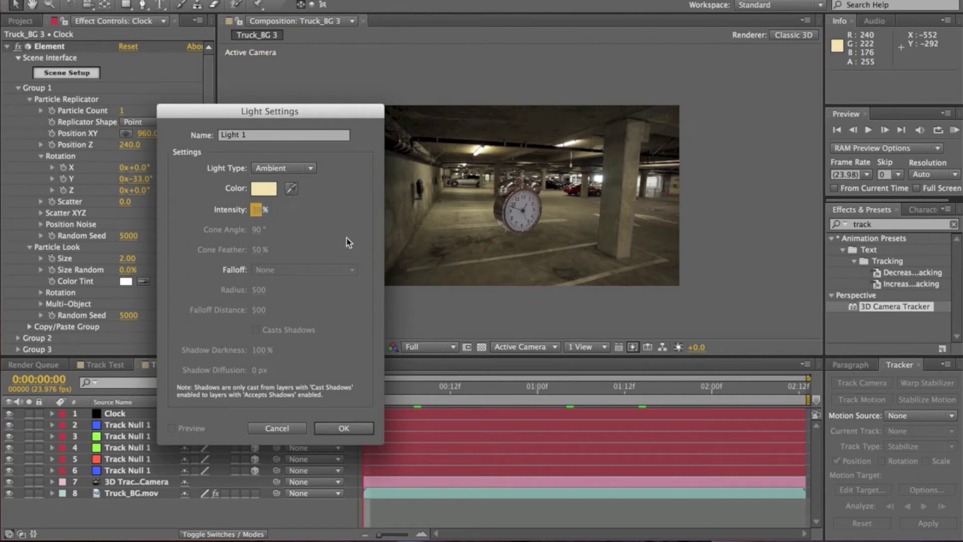
pyautogui.click(255, 135)
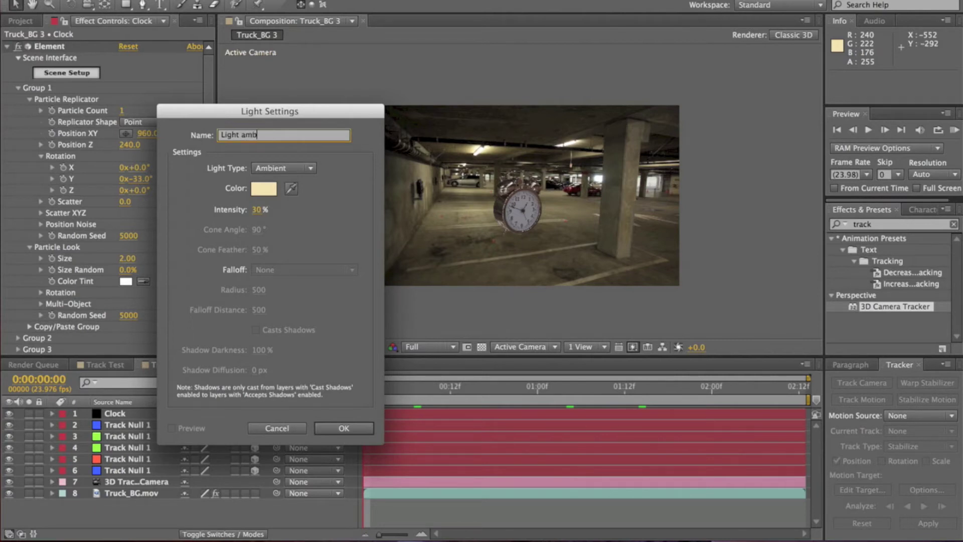
pyautogui.click(332, 255)
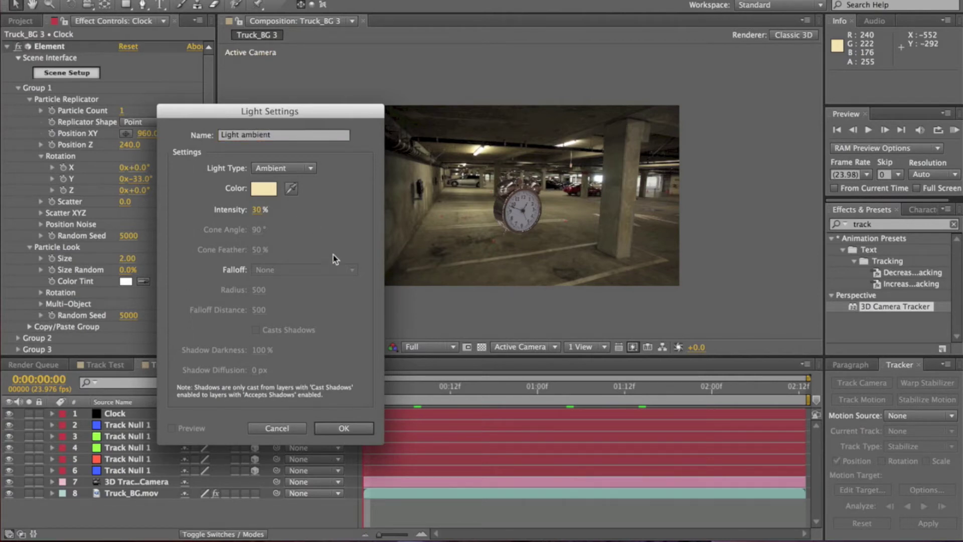
pyautogui.click(351, 429)
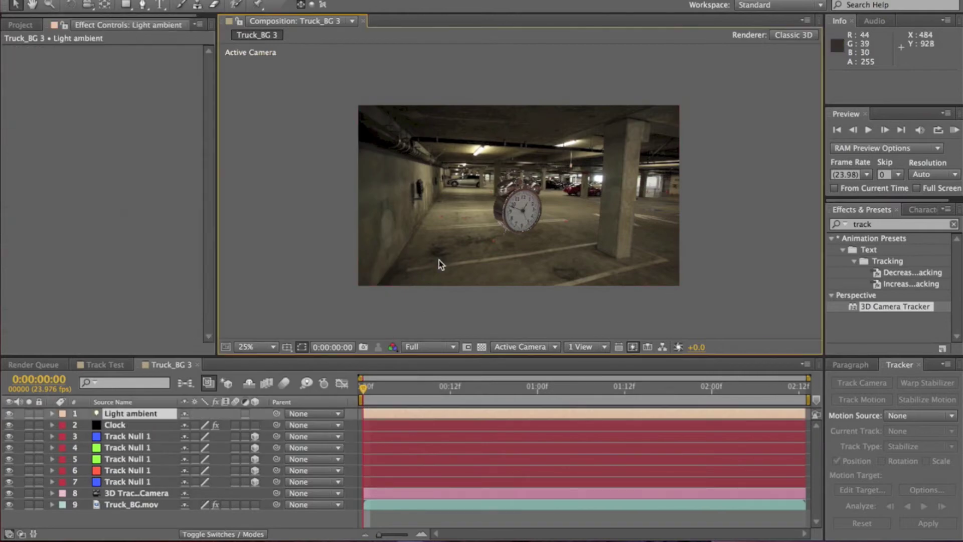
# Examine the clock under the ambient light up close and in a brief playback of the shot
pyautogui.scroll(1, 535, 197)
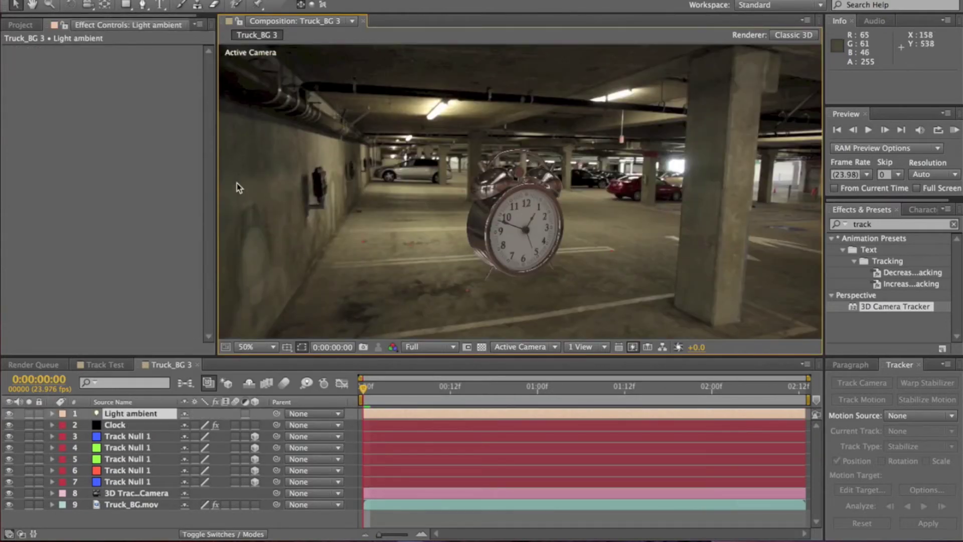
pyautogui.scroll(-1, 442, 188)
pyautogui.click(296, 225)
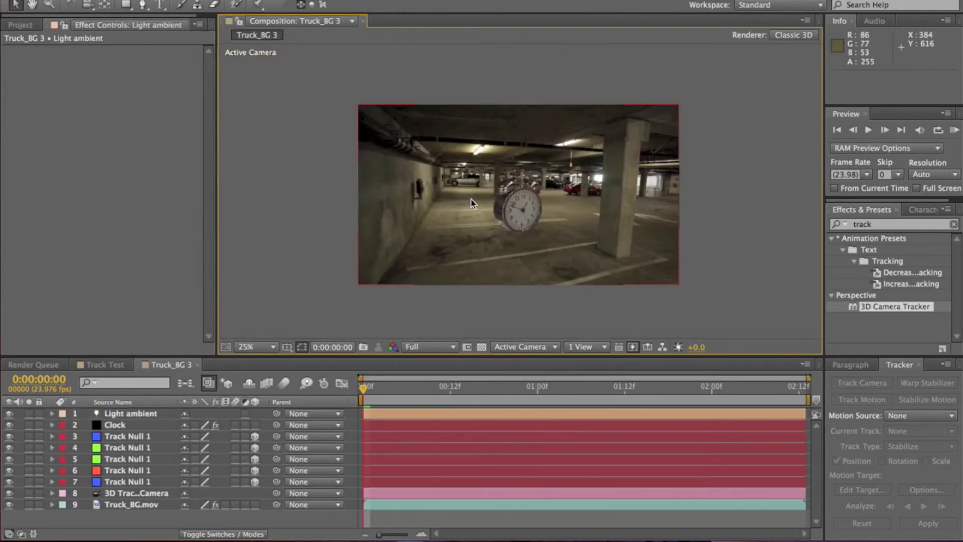
pyautogui.press('space')
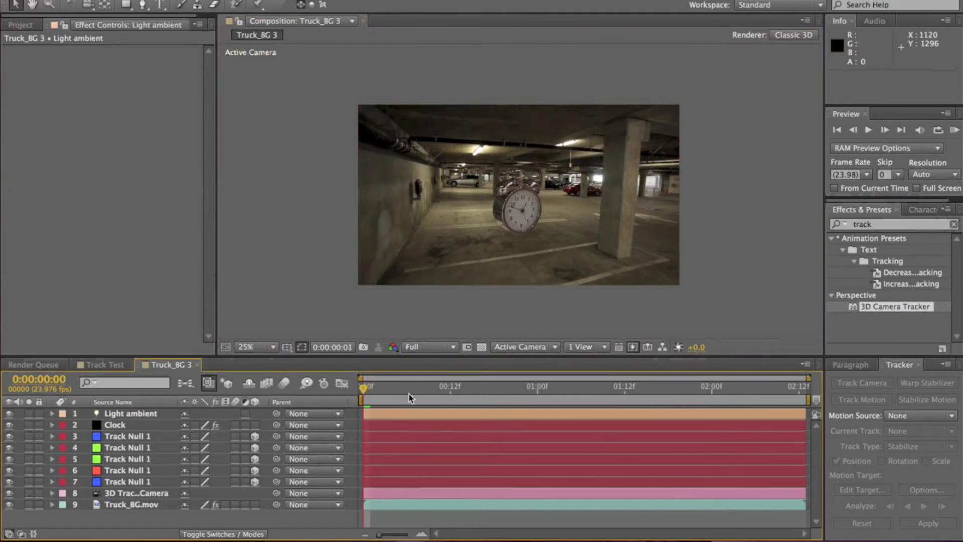
pyautogui.press('space')
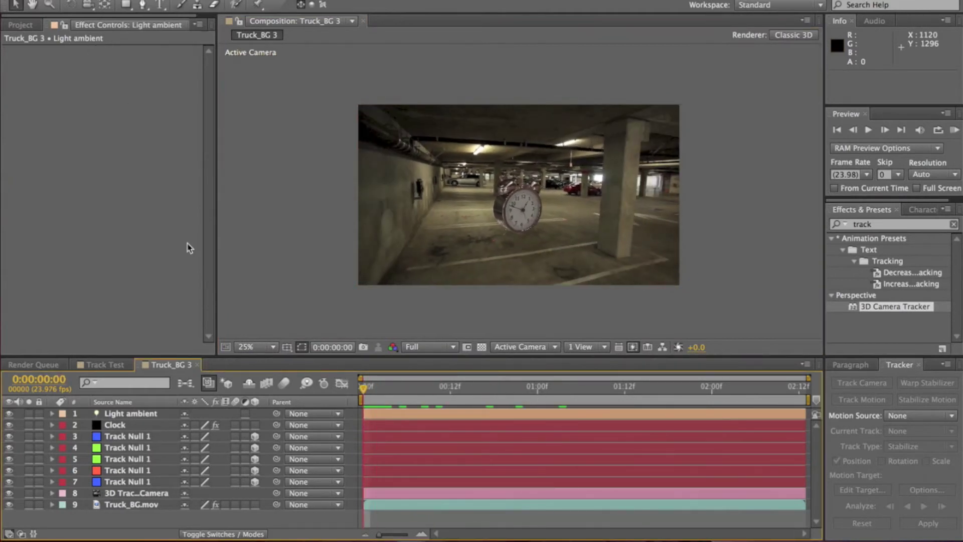
# Create a Parallel-type light named "Parallel", keeping the warm lamp colour and adjusting its intensity
pyautogui.click(279, 0)
pyautogui.moveTo(247, 0)
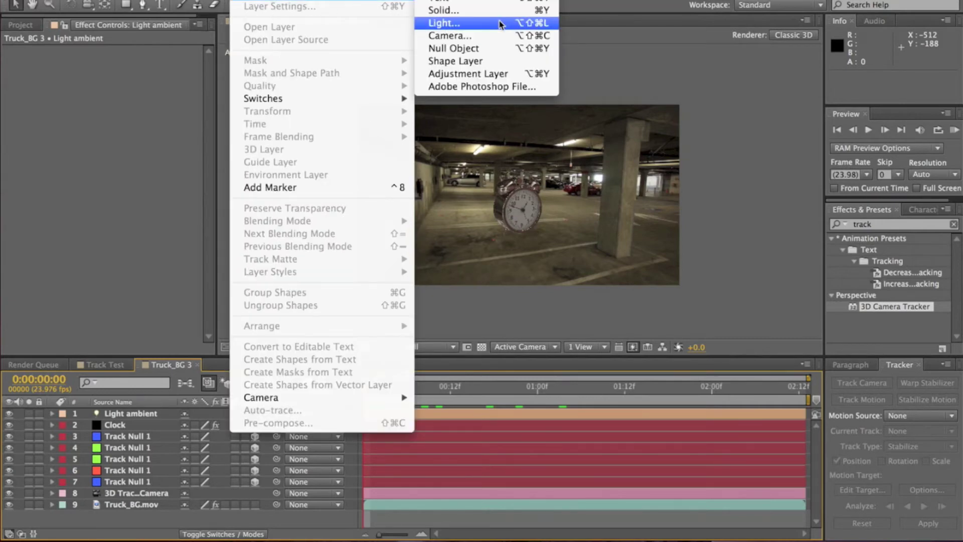
pyautogui.click(499, 24)
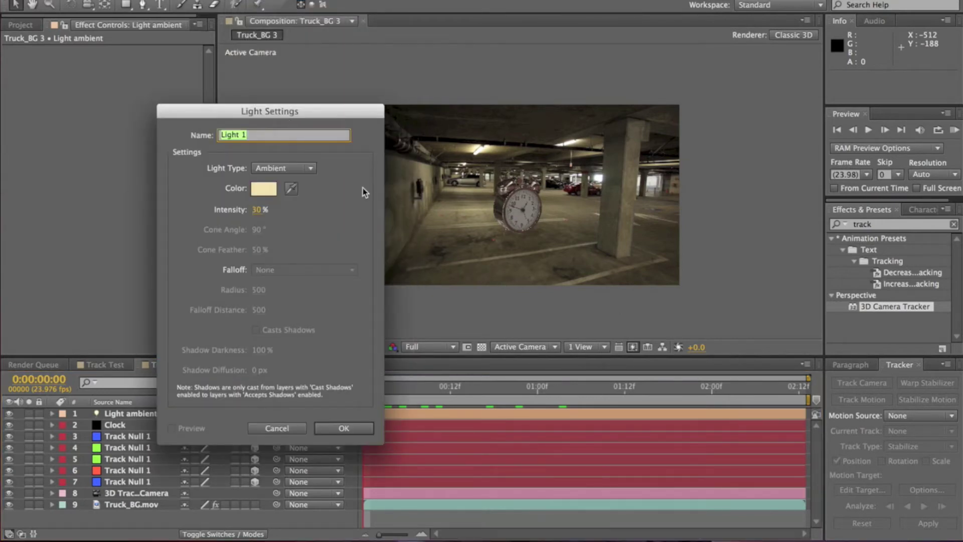
pyautogui.press('BackSpace')
pyautogui.click(298, 169)
pyautogui.click(279, 180)
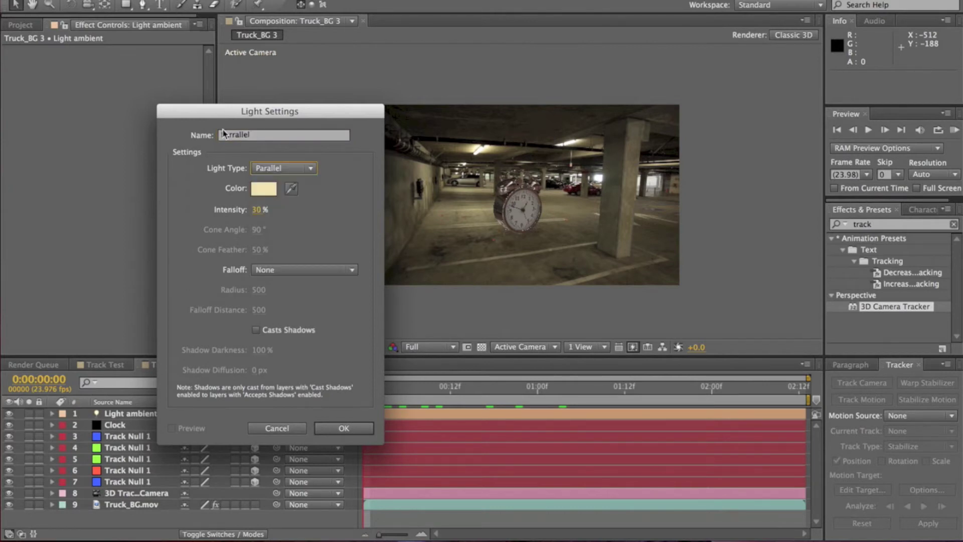
pyautogui.click(235, 135)
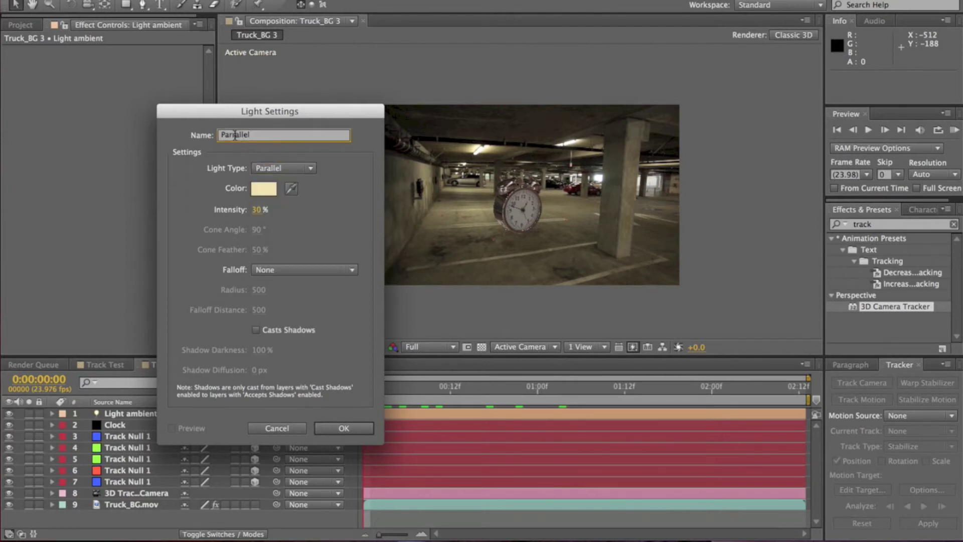
pyautogui.click(282, 169)
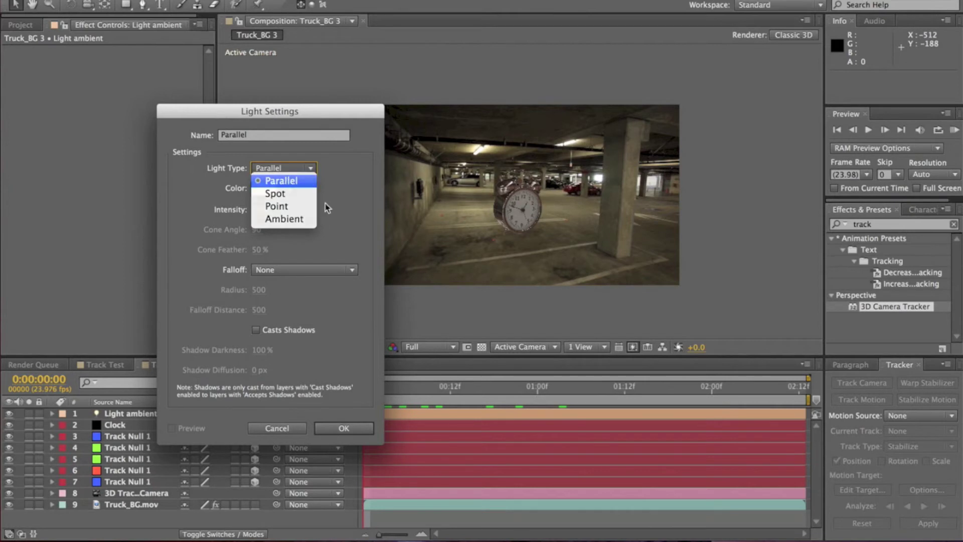
pyautogui.click(281, 181)
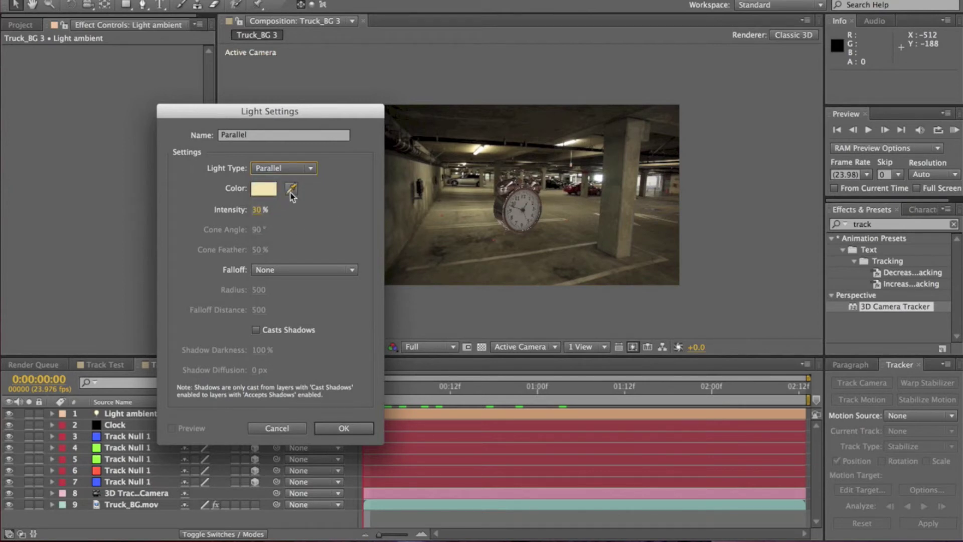
pyautogui.click(257, 210)
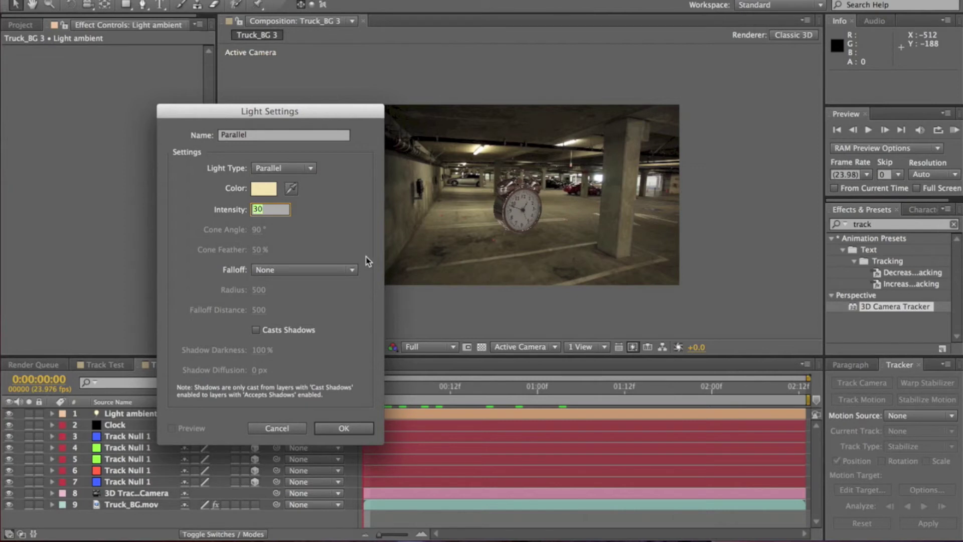
pyautogui.press('Return')
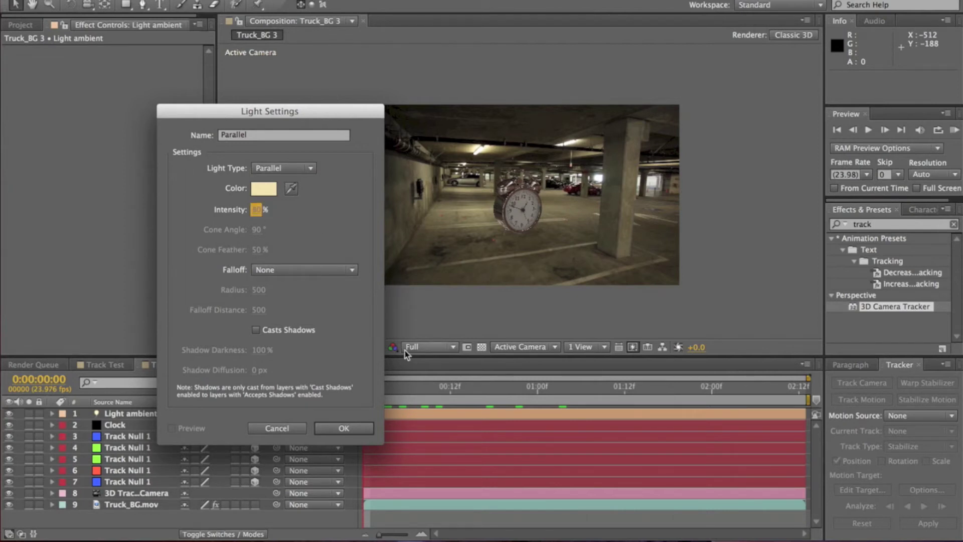
pyautogui.click(343, 428)
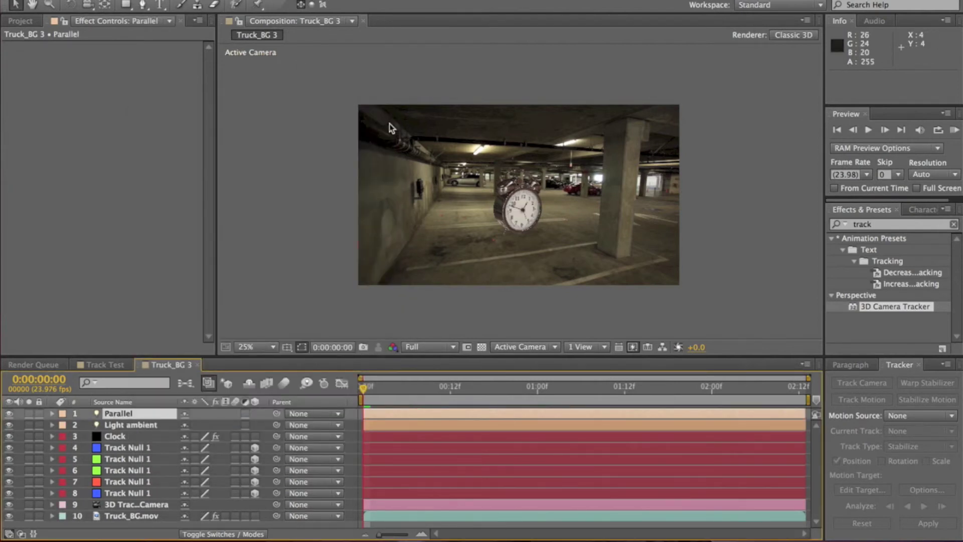
# Move the Parallel light's point of interest up to the clock, at about 954, 449, 10
pyautogui.click(136, 416)
pyautogui.scroll(-2, 610, 273)
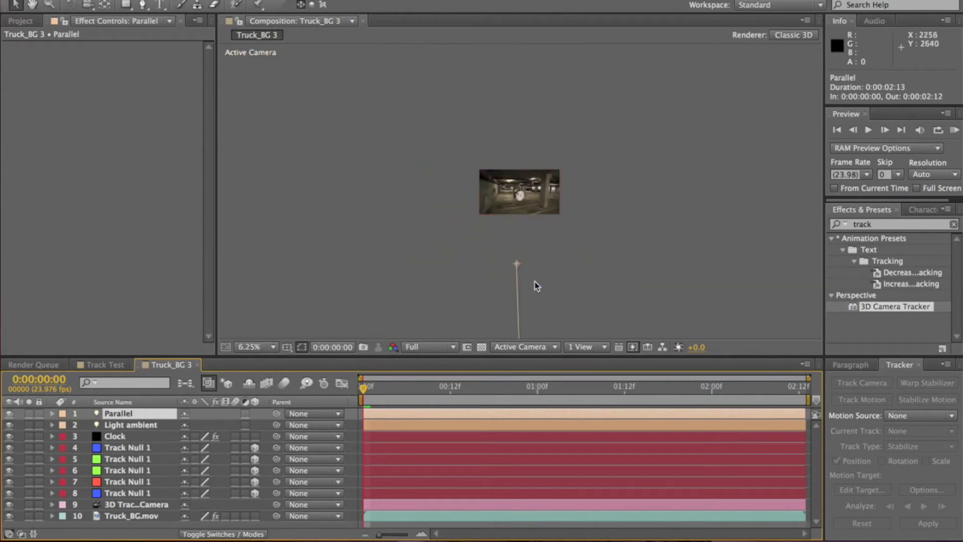
pyautogui.scroll(4, 586, 180)
pyautogui.scroll(-2, 589, 186)
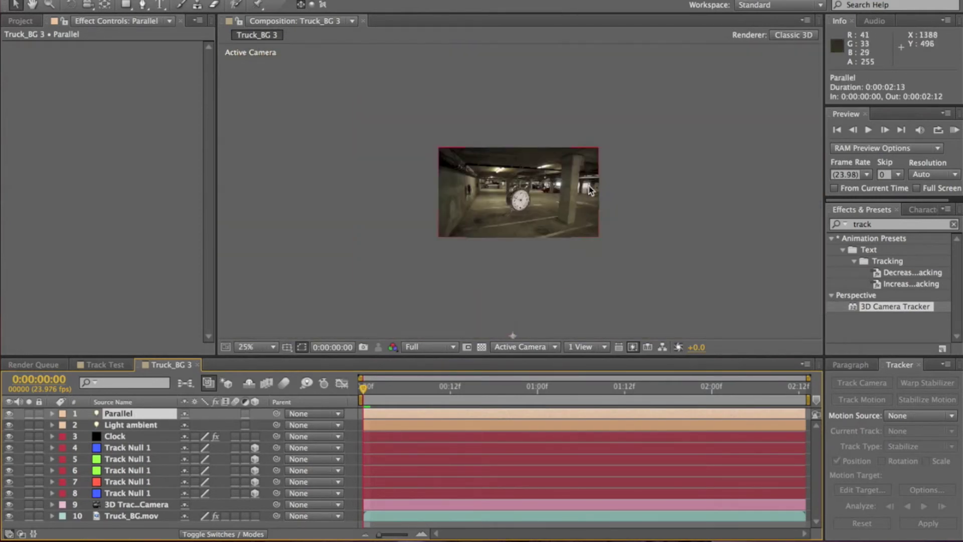
pyautogui.moveTo(513, 335); pyautogui.dragTo(512, 187)
pyautogui.scroll(-3, 512, 188)
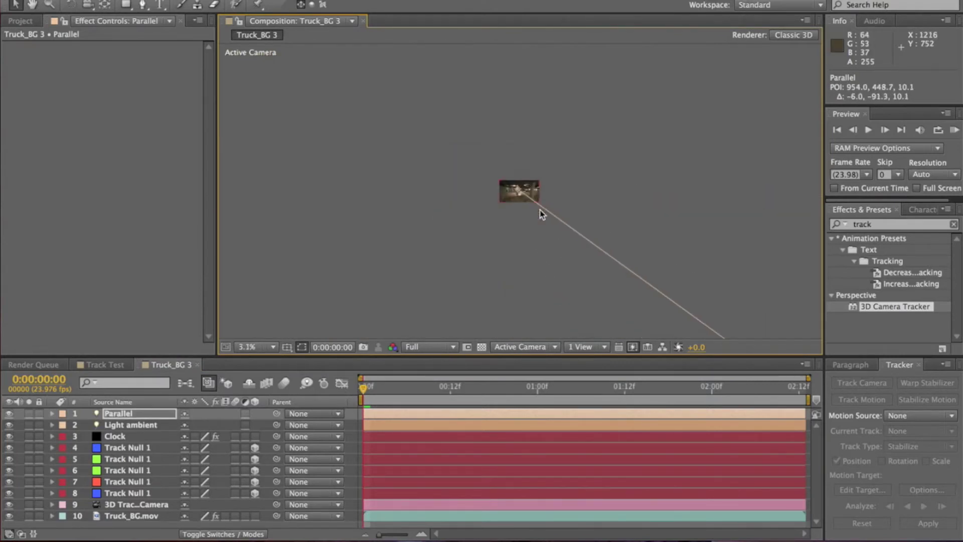
pyautogui.scroll(7, 531, 209)
pyautogui.scroll(-2, 716, 334)
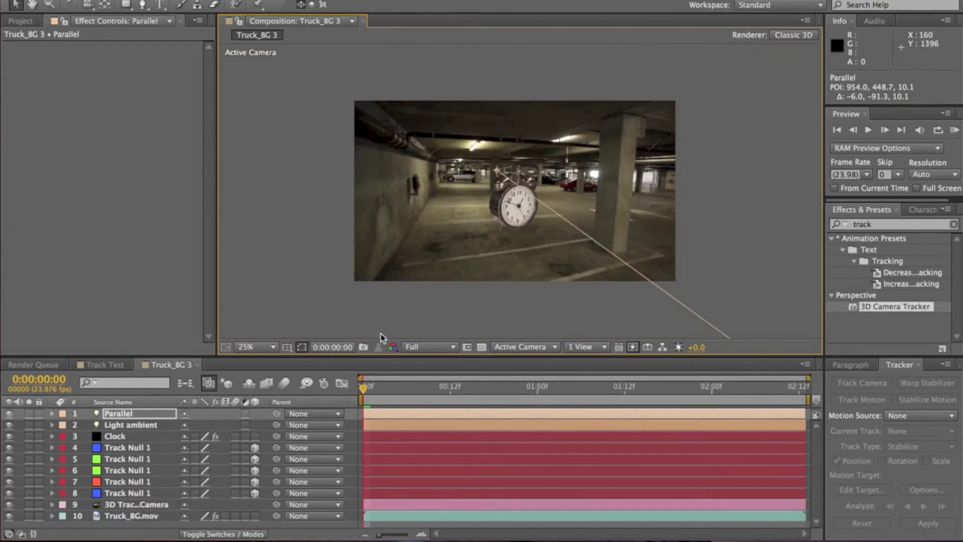
# Duplicate the Parallel light and shift the copy's point of interest down and to the left, beside the clock
pyautogui.click(170, 417)
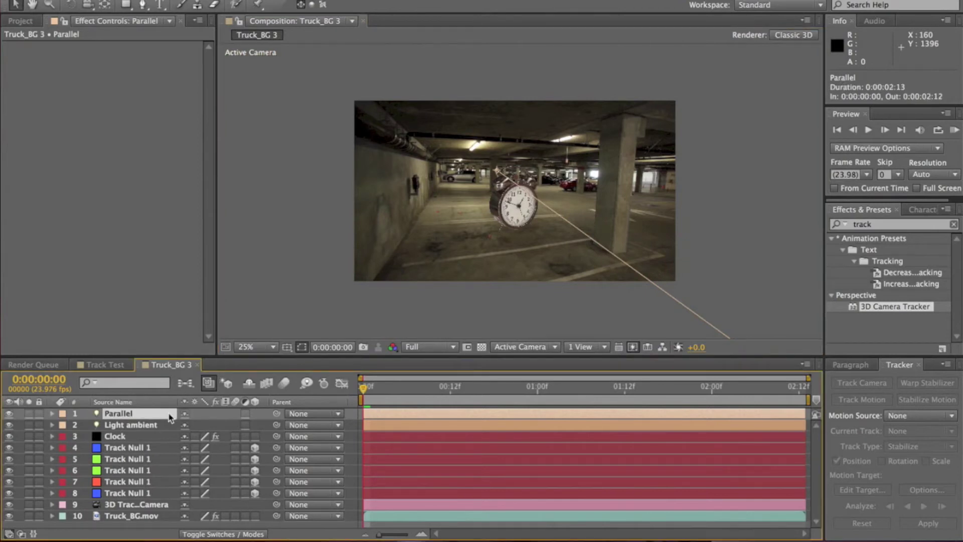
pyautogui.hotkey('ctrl', 'd')
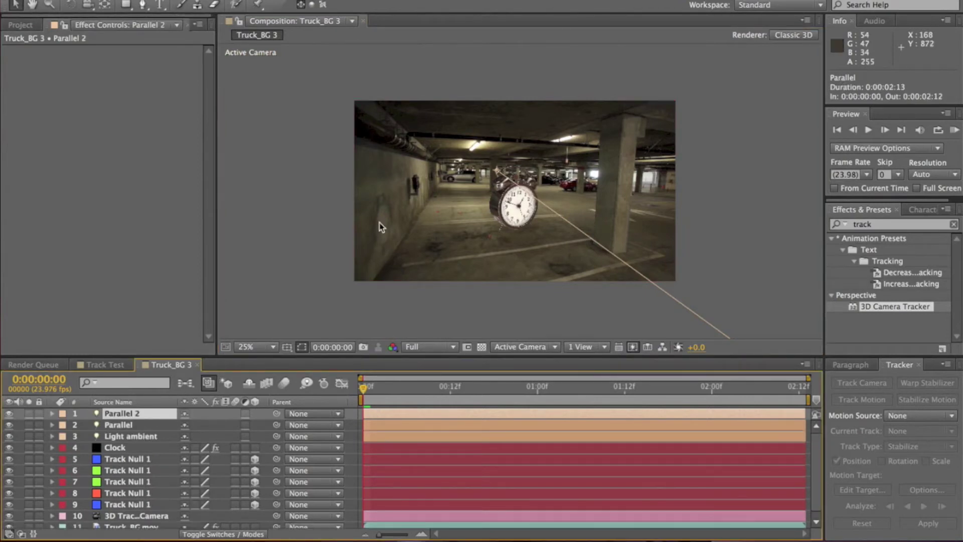
pyautogui.click(497, 171)
pyautogui.moveTo(498, 171); pyautogui.dragTo(461, 195)
pyautogui.click(757, 251)
# Inspect the clock up close and compare it with both parallel lights hidden and shown
pyautogui.press('.')
pyautogui.press('.')
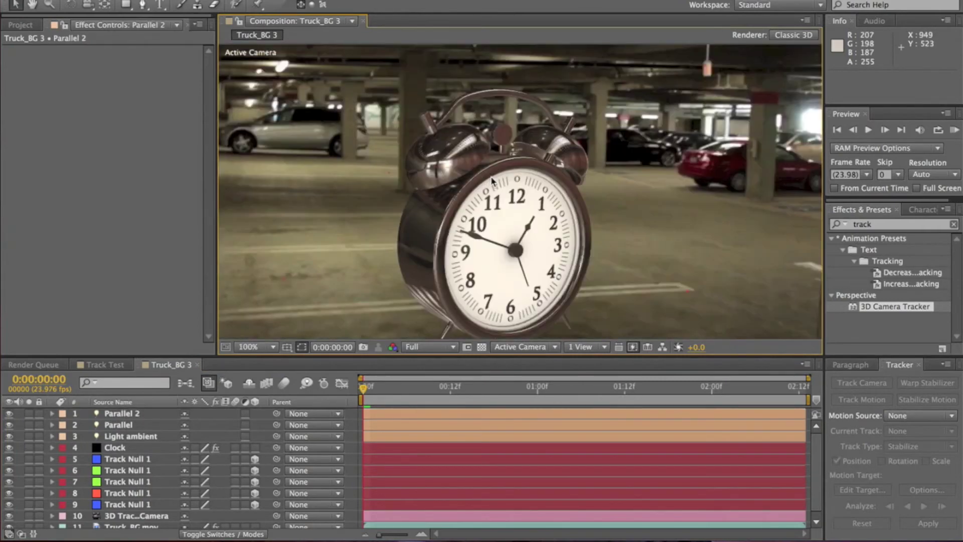
pyautogui.press(',')
pyautogui.press(',')
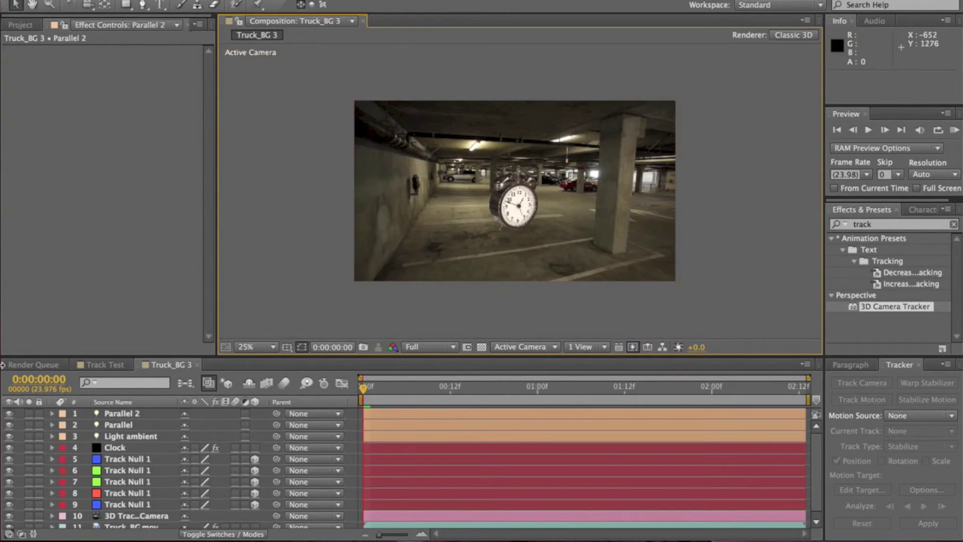
pyautogui.moveTo(10, 414); pyautogui.dragTo(10, 425)
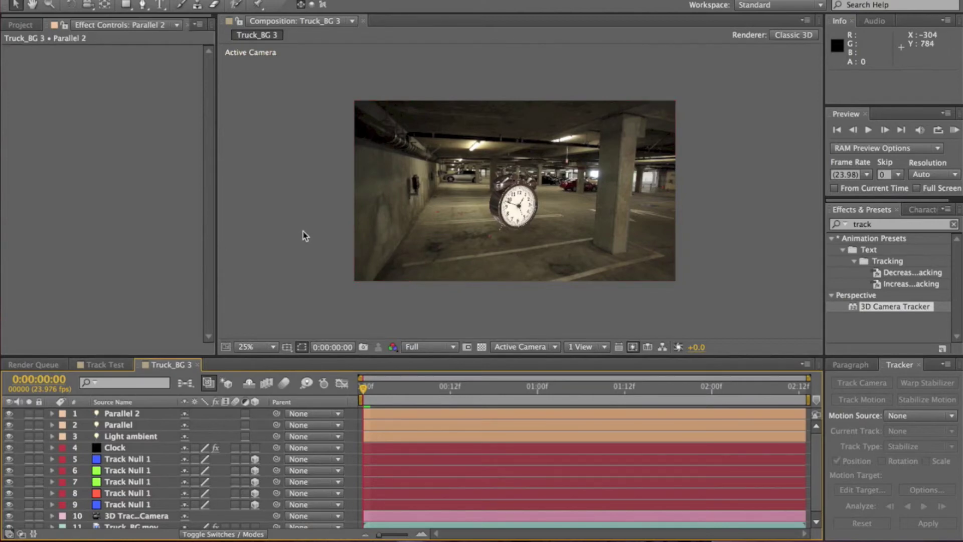
# Examine the clock's lighting and metal reflections against the garage footage, both in close-up and in the full frame
pyautogui.scroll(4, 561, 218)
pyautogui.scroll(-6, 561, 218)
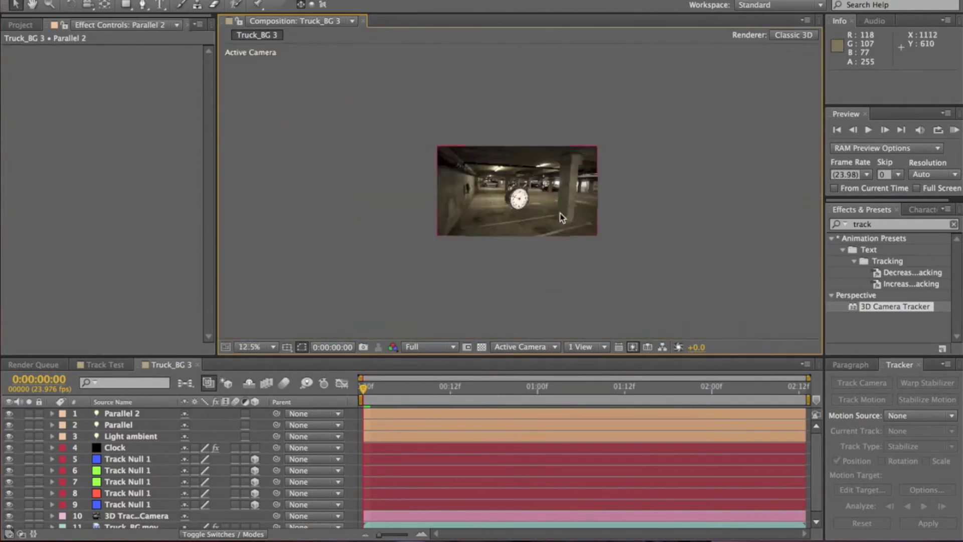
pyautogui.press('/')
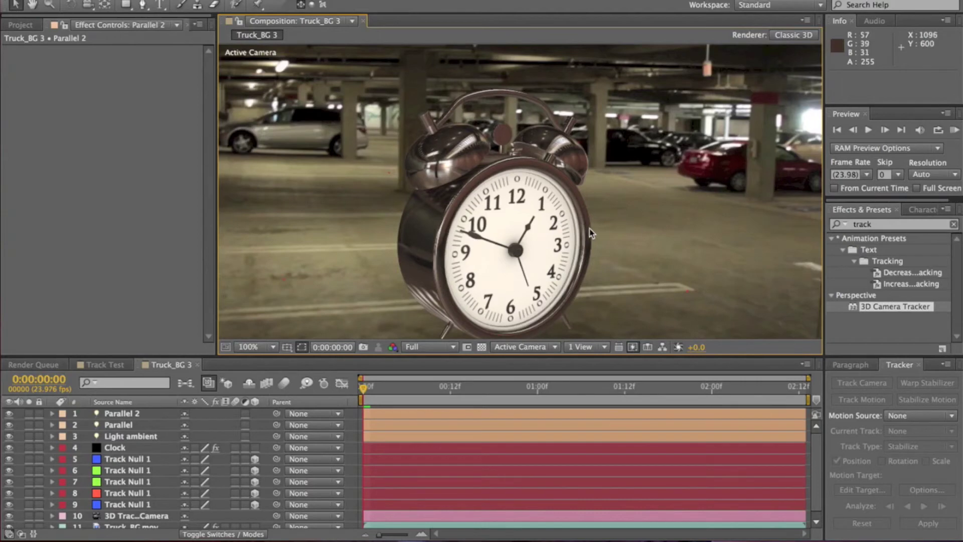
pyautogui.scroll(-4, 591, 232)
pyautogui.scroll(4, 591, 232)
pyautogui.scroll(-5, 402, 212)
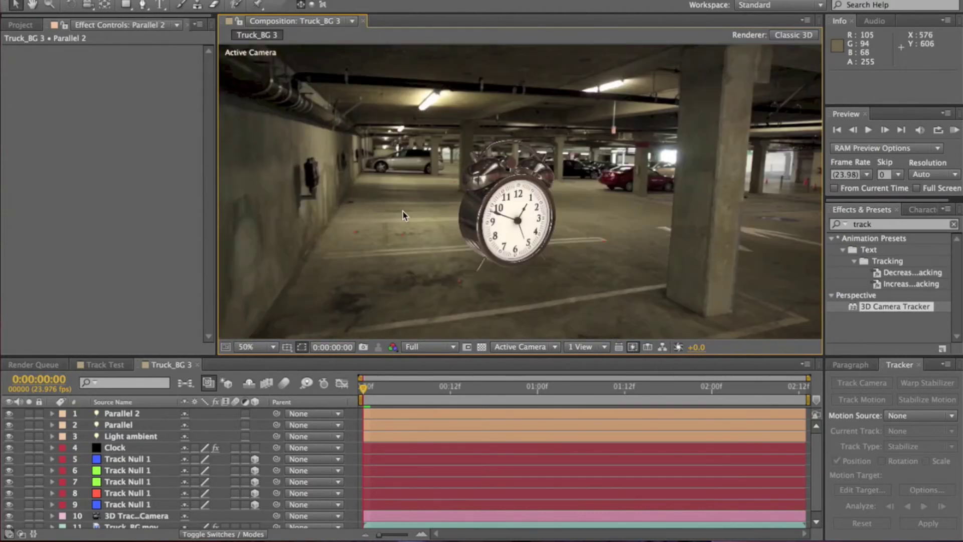
pyautogui.scroll(1, 591, 205)
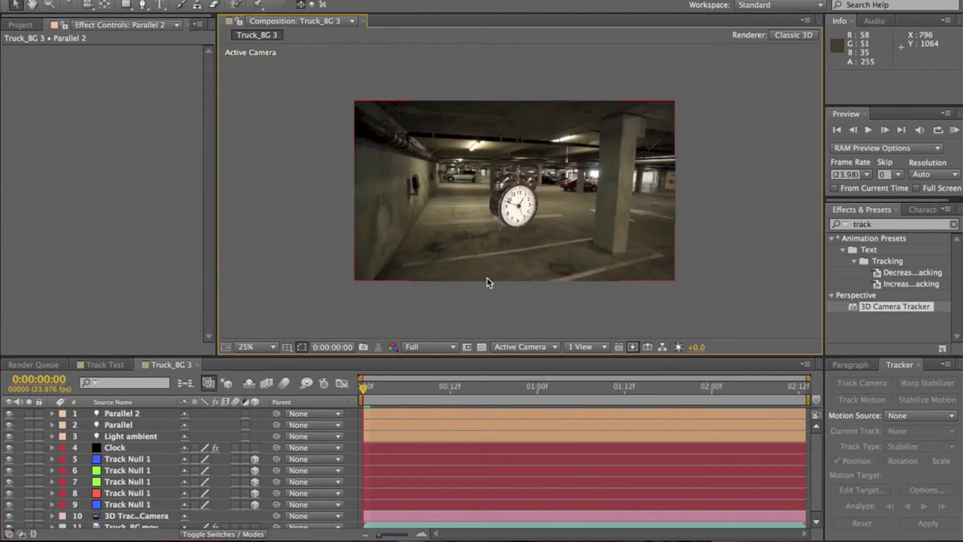
pyautogui.scroll(2, 522, 261)
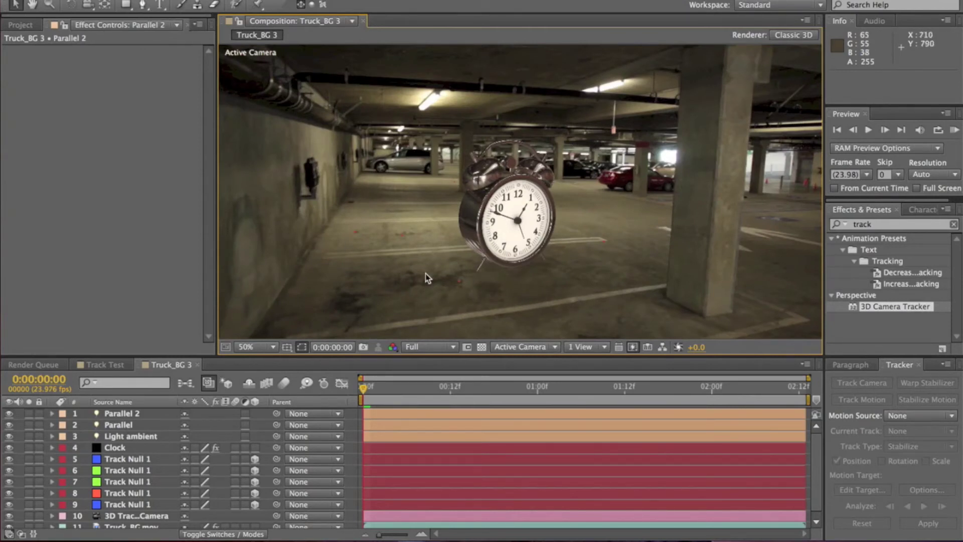
pyautogui.scroll(-2, 445, 258)
pyautogui.scroll(5, 444, 258)
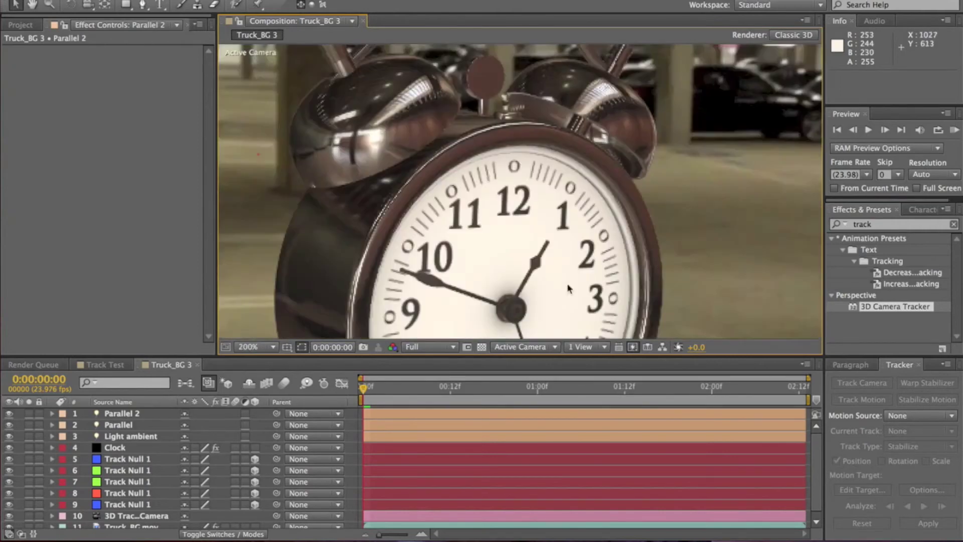
pyautogui.scroll(-3, 567, 283)
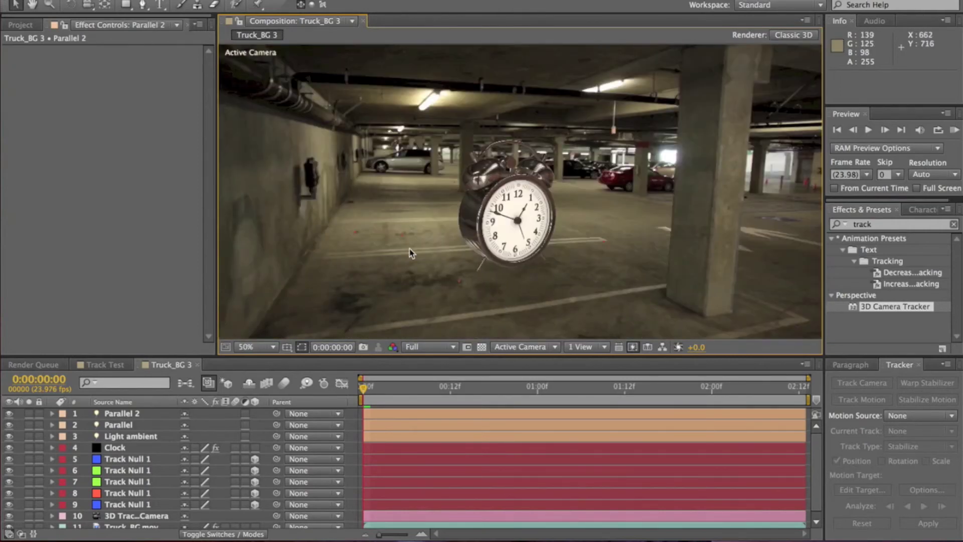
pyautogui.scroll(-1, 409, 249)
pyautogui.scroll(1, 409, 249)
pyautogui.scroll(-1, 409, 248)
pyautogui.scroll(1, 409, 249)
pyautogui.scroll(-1, 409, 249)
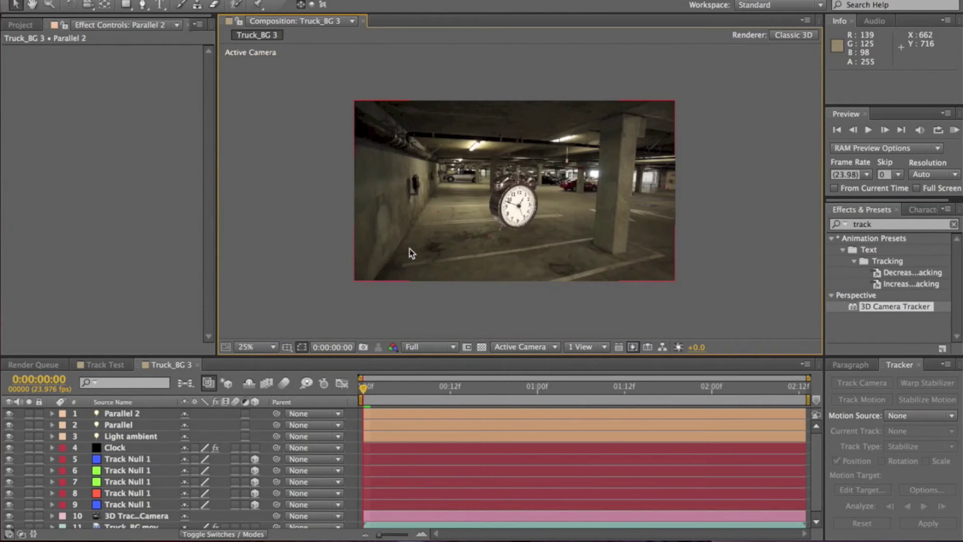
# Create a black 1920 × 1080 px solid named "shadow"
pyautogui.press('.')
pyautogui.press(',')
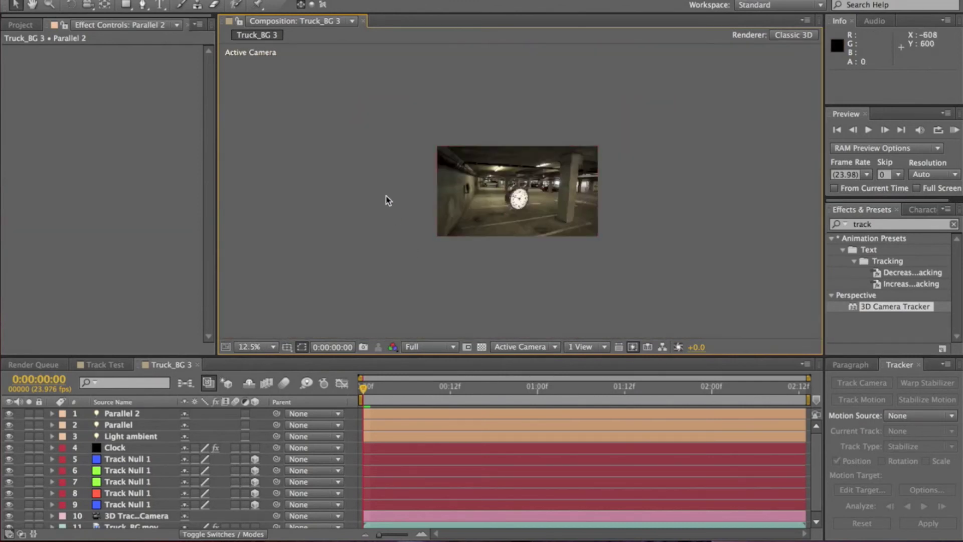
pyautogui.click(245, 1)
pyautogui.moveTo(274, 2)
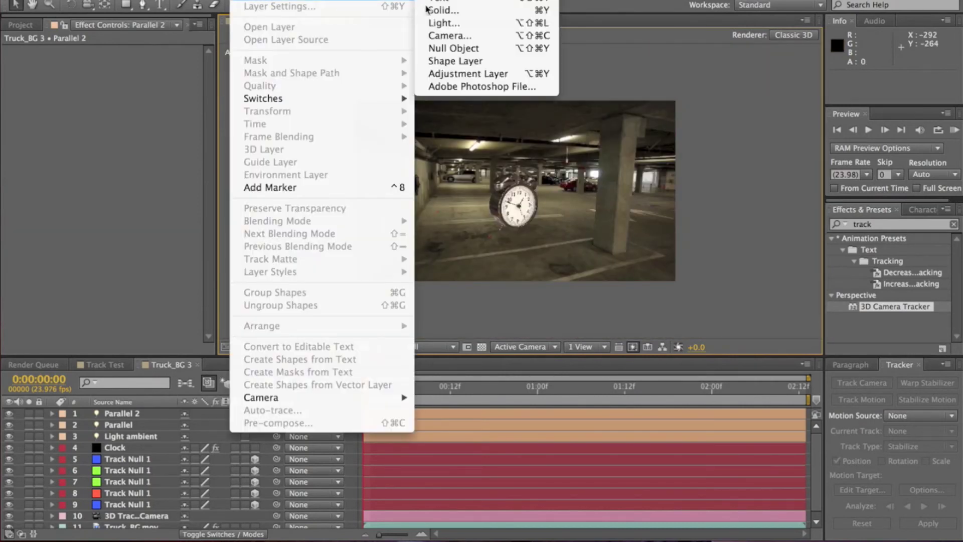
pyautogui.click(441, 11)
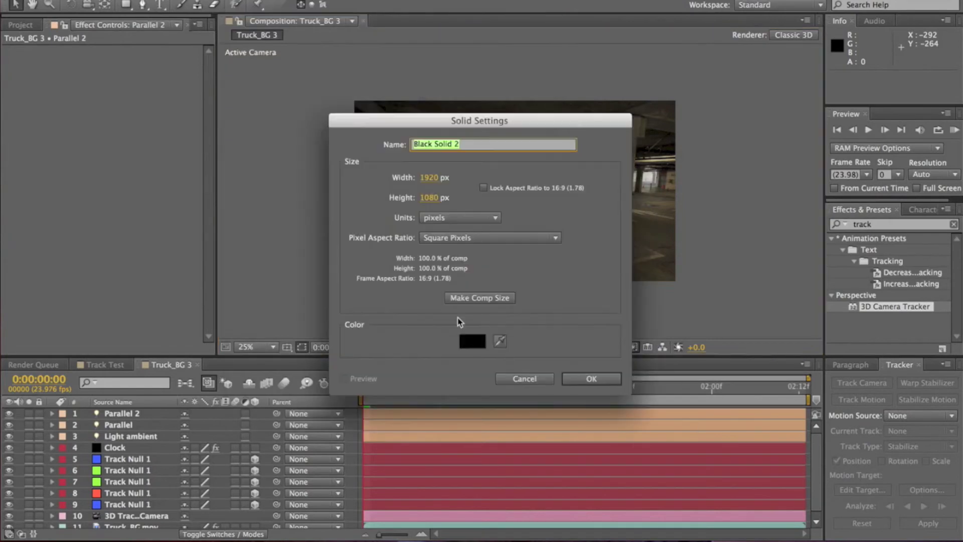
pyautogui.write('sho')
pyautogui.write('dow')
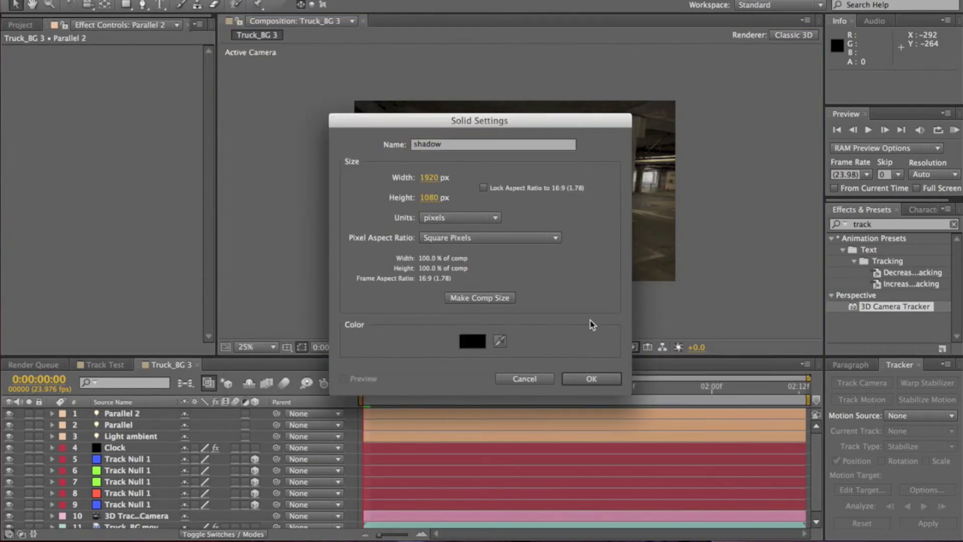
pyautogui.click(593, 378)
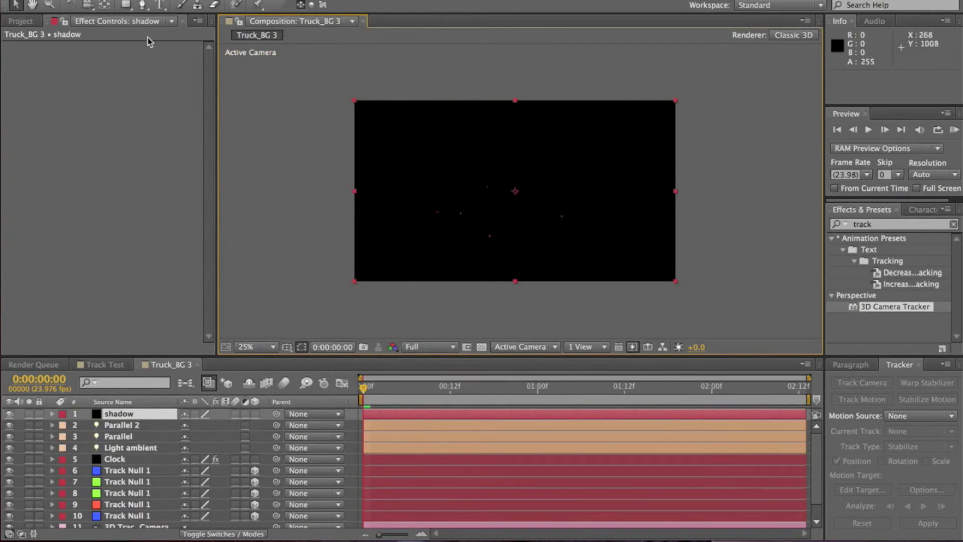
# Draw a closed seven-point irregular mask around the middle of the shadow solid with the Pen tool
pyautogui.click(134, 8)
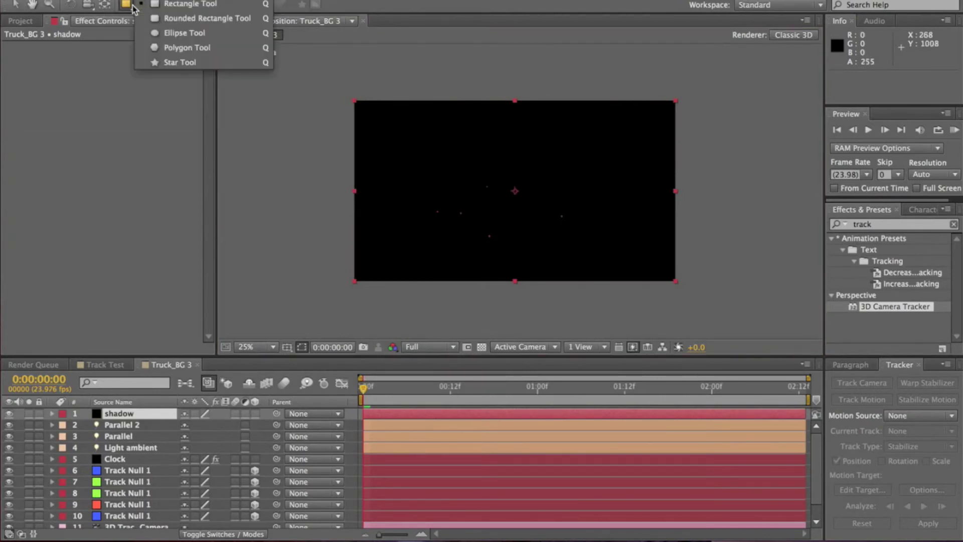
pyautogui.click(186, 34)
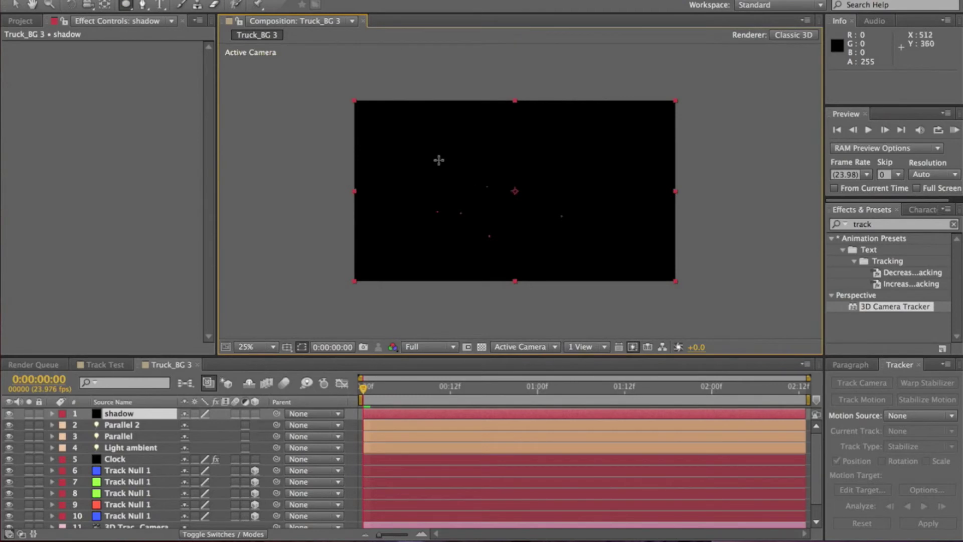
pyautogui.click(139, 7)
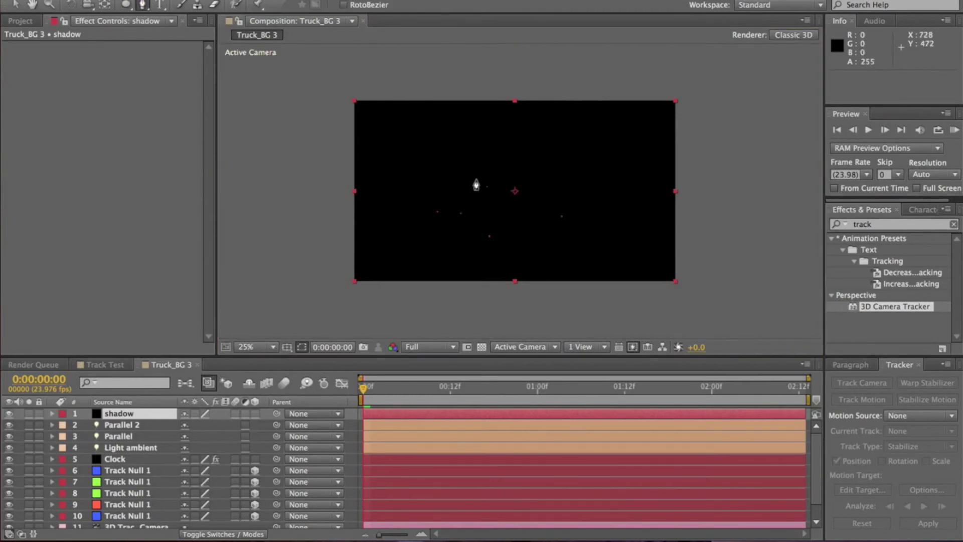
pyautogui.click(469, 154)
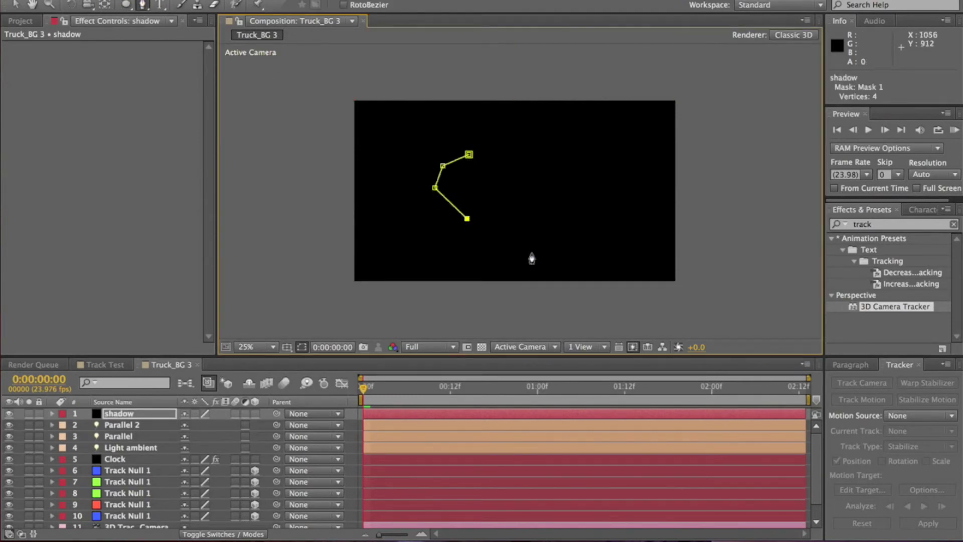
pyautogui.click(530, 253)
pyautogui.click(586, 229)
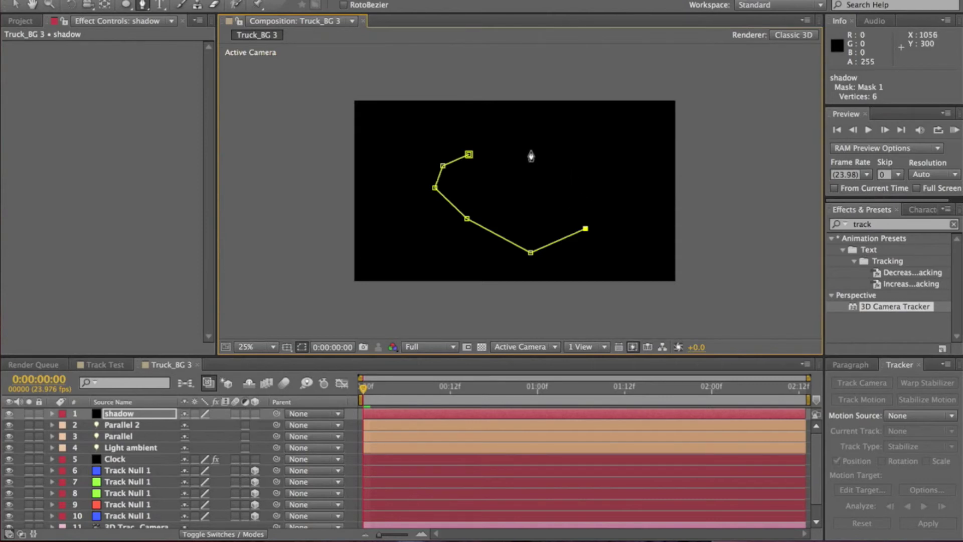
pyautogui.click(530, 150)
pyautogui.click(468, 154)
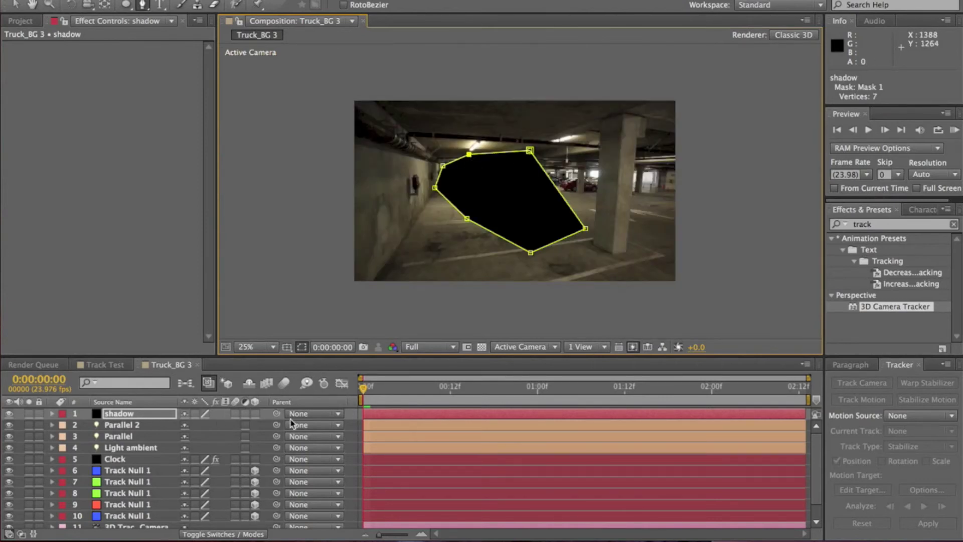
# Make the shadow layer 3D and push it back in depth to a Z position of 1189
pyautogui.click(256, 414)
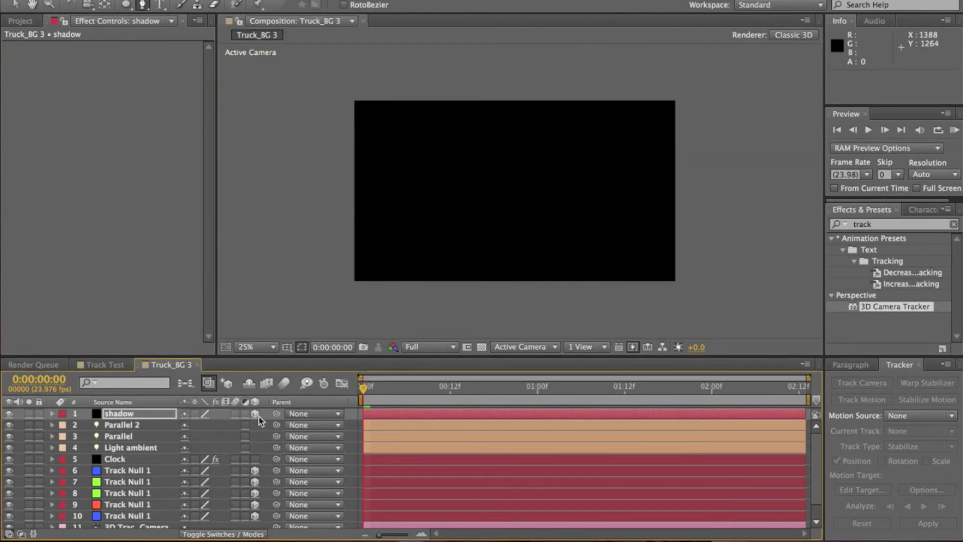
pyautogui.click(159, 411)
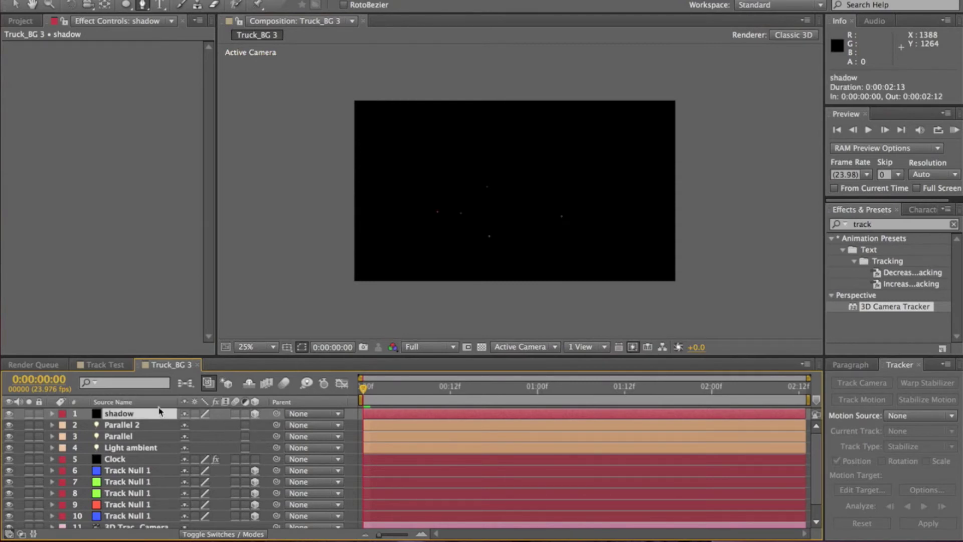
pyautogui.press('p')
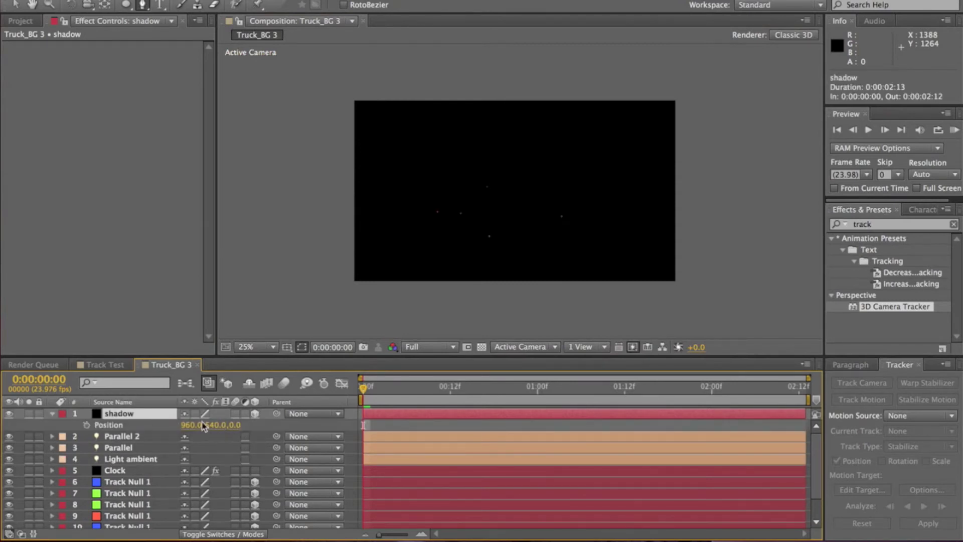
pyautogui.moveTo(202, 424); pyautogui.dragTo(145, 421)
pyautogui.hotkey('ctrl', 'z')
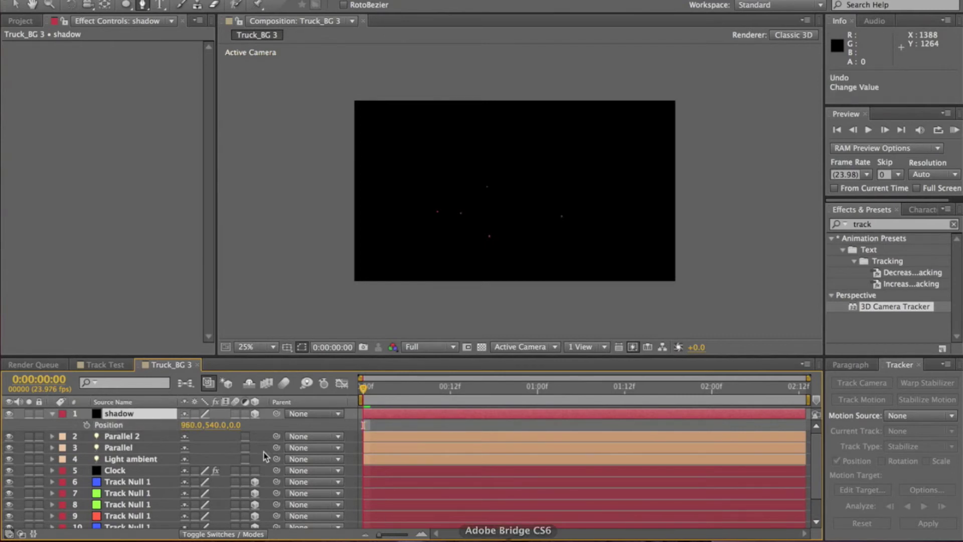
pyautogui.moveTo(237, 425); pyautogui.dragTo(215, 420)
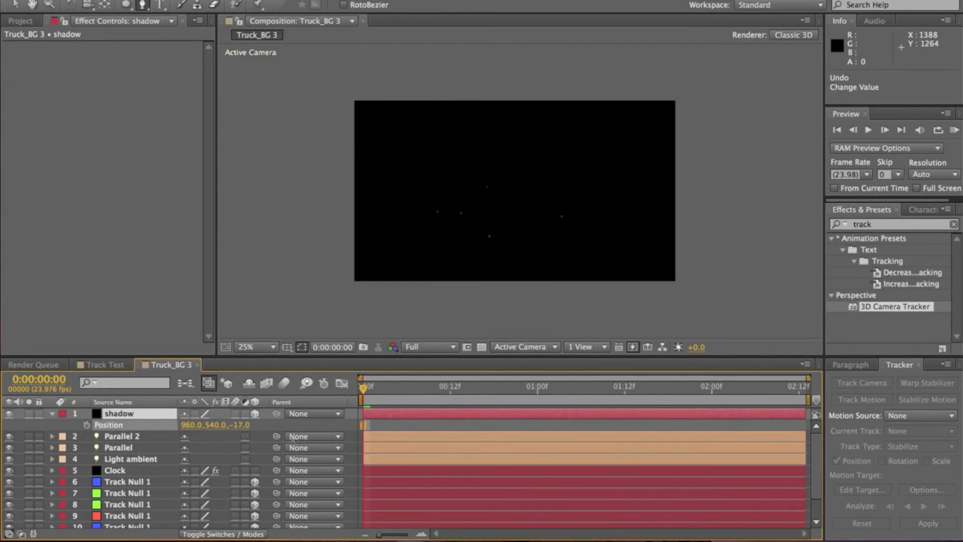
pyautogui.moveTo(294, 437); pyautogui.dragTo(947, 343)
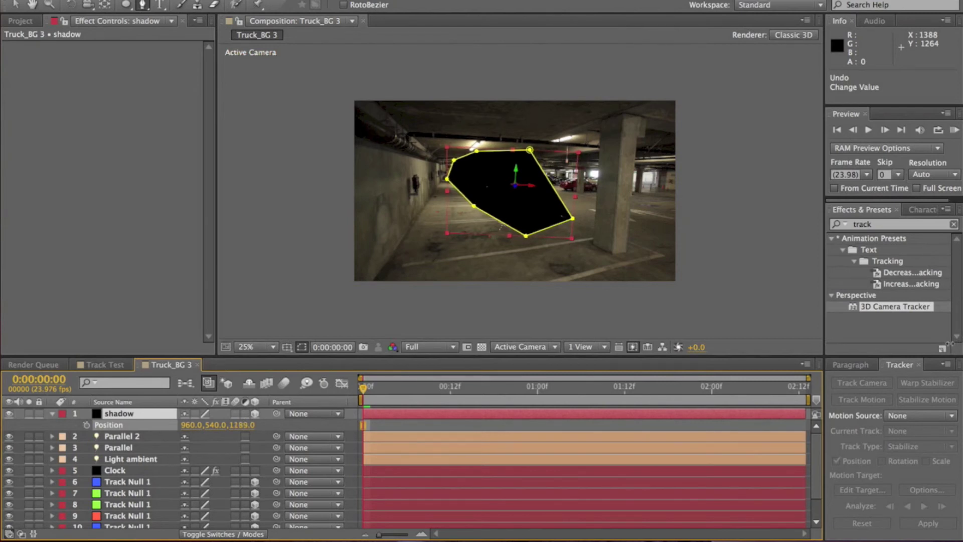
pyautogui.press('Return')
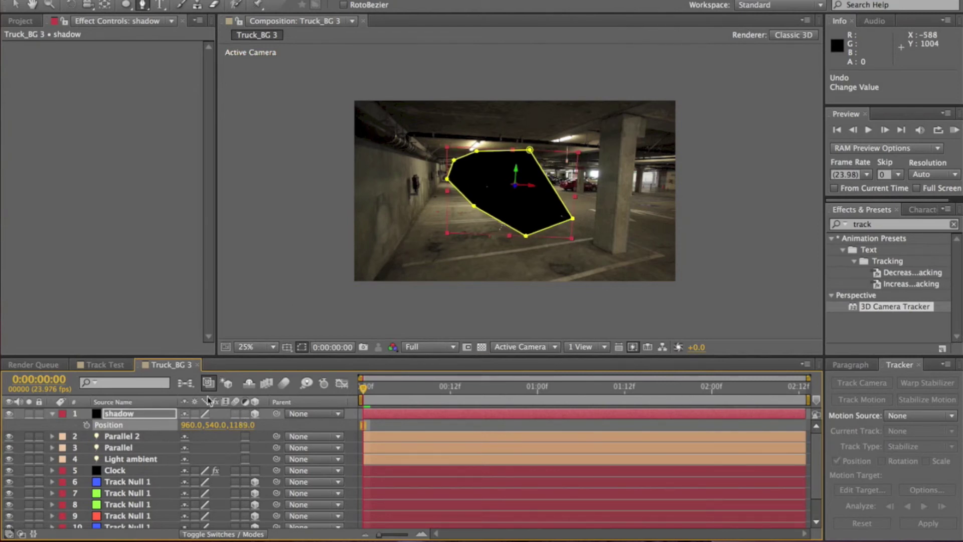
# Tilt the shadow layer to an X Rotation of -79° and reorder it directly below the Clock layer
pyautogui.click(169, 416)
pyautogui.press('r')
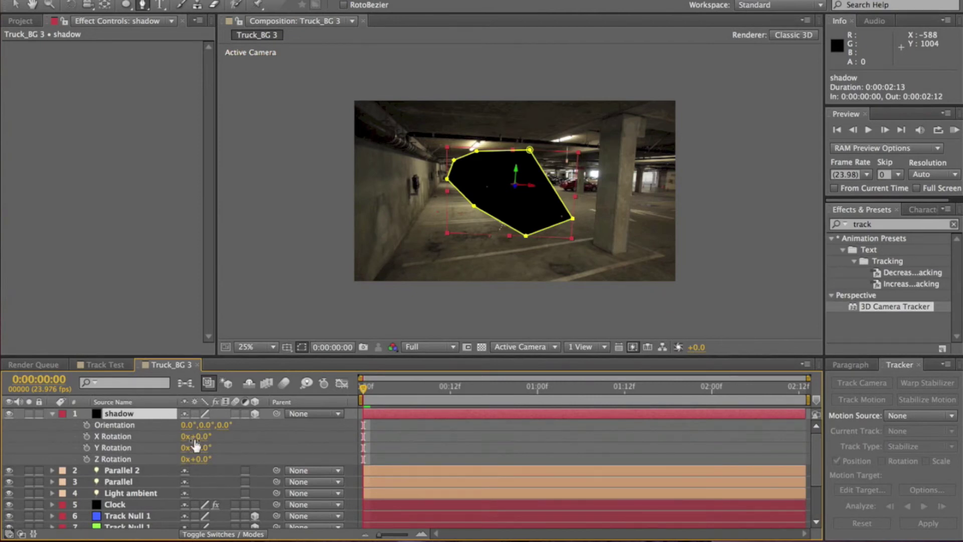
pyautogui.moveTo(204, 440); pyautogui.dragTo(189, 466)
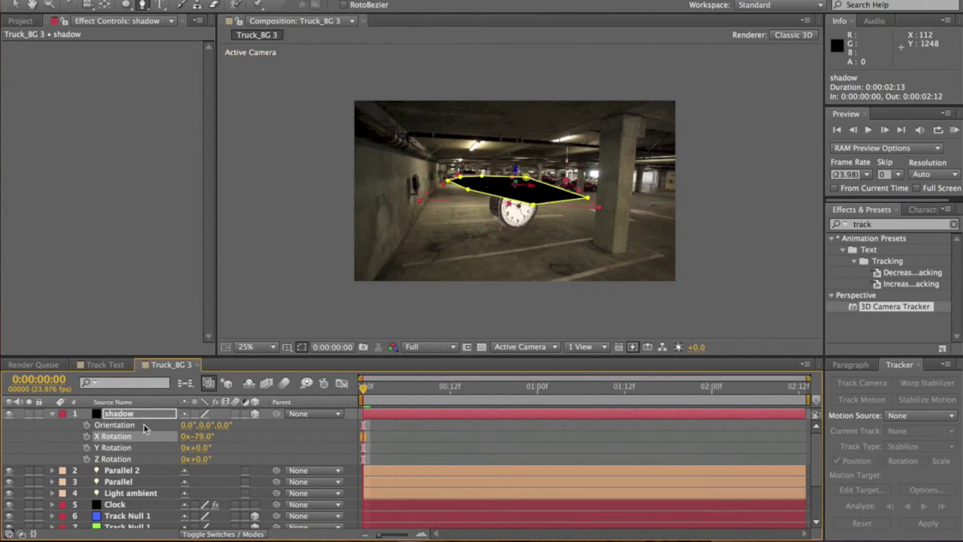
pyautogui.moveTo(159, 414); pyautogui.dragTo(171, 507)
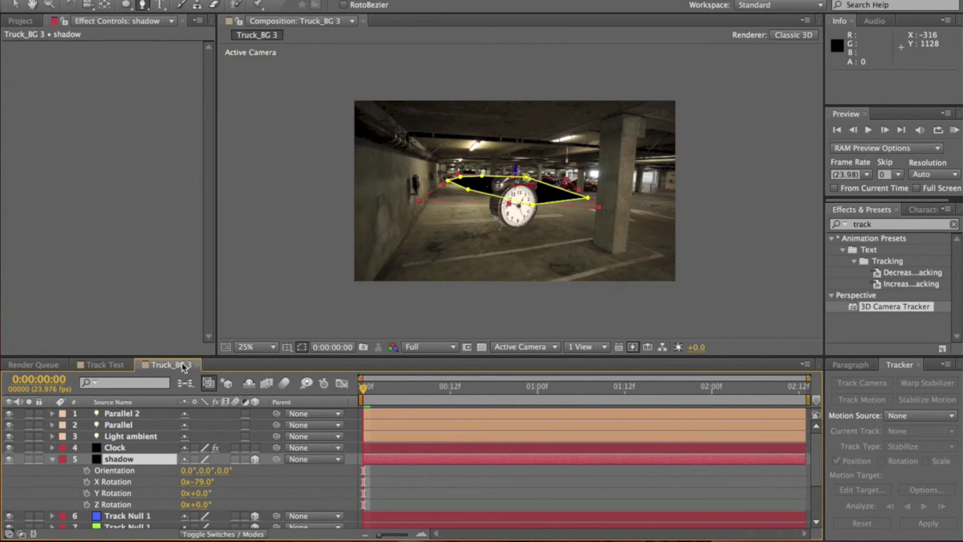
# Try to reshape the shadow mask by pulling its nearest vertex down below the clock
pyautogui.press('v')
pyautogui.click(533, 204)
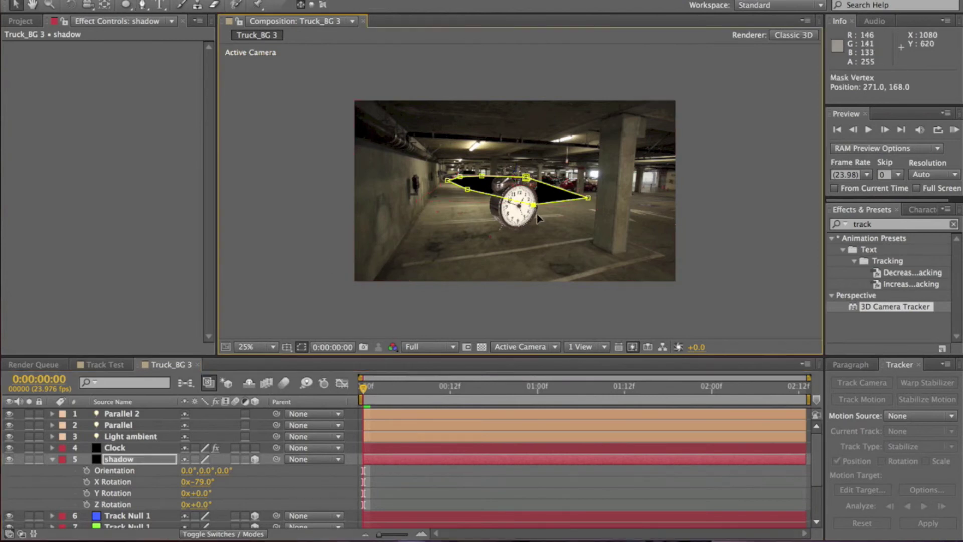
pyautogui.moveTo(537, 216); pyautogui.dragTo(532, 244)
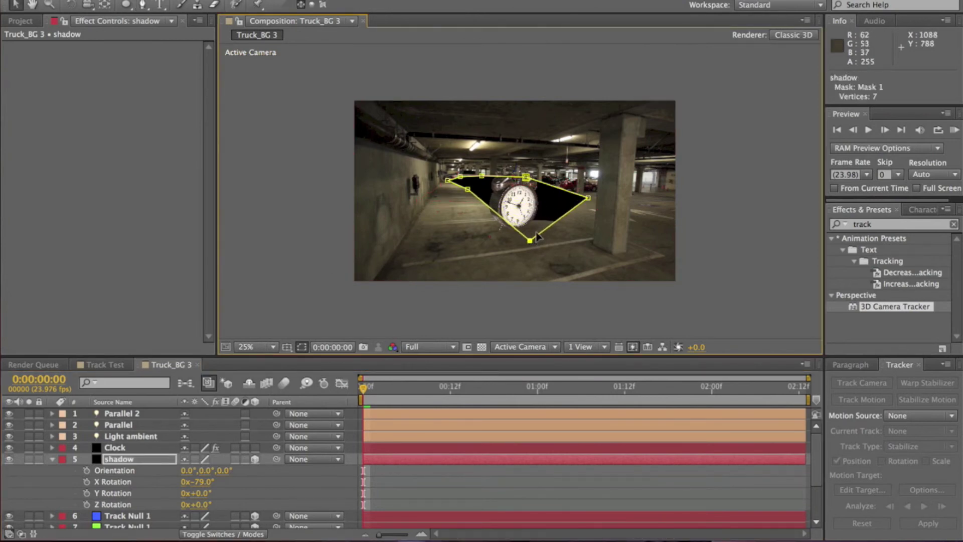
pyautogui.hotkey('ctrl', 'z')
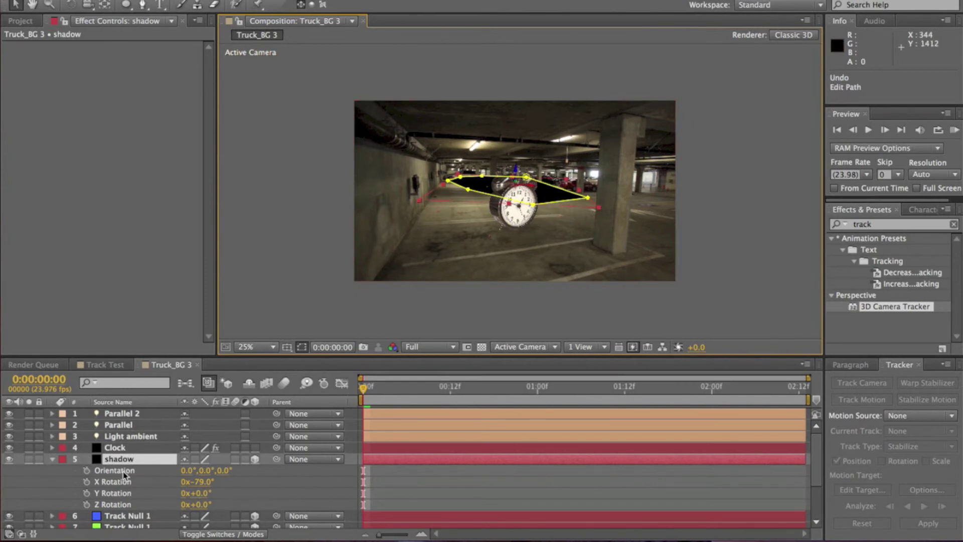
# Bring the shadow layer forward to a Z position of 889 and scale it to 39%
pyautogui.click(149, 462)
pyautogui.press('p')
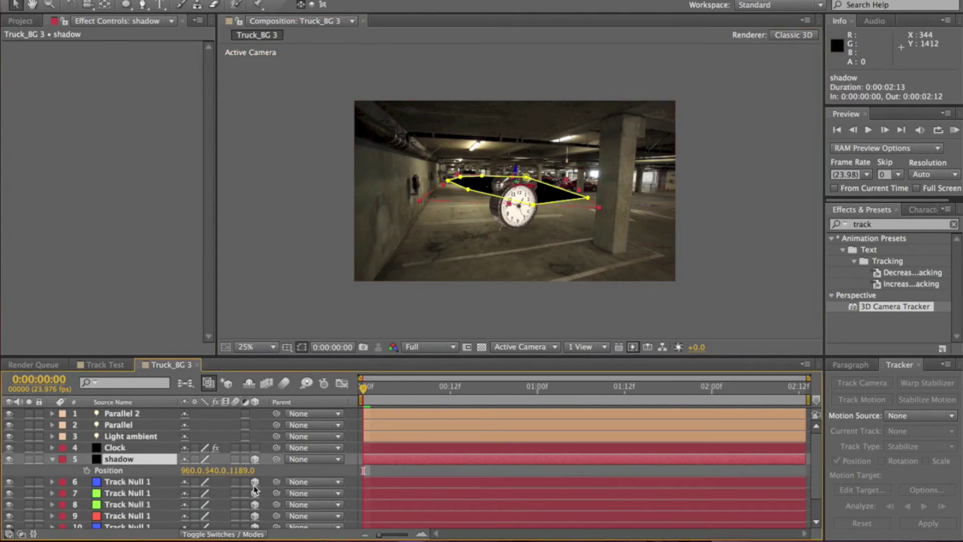
pyautogui.moveTo(245, 476); pyautogui.dragTo(86, 516)
pyautogui.press('s')
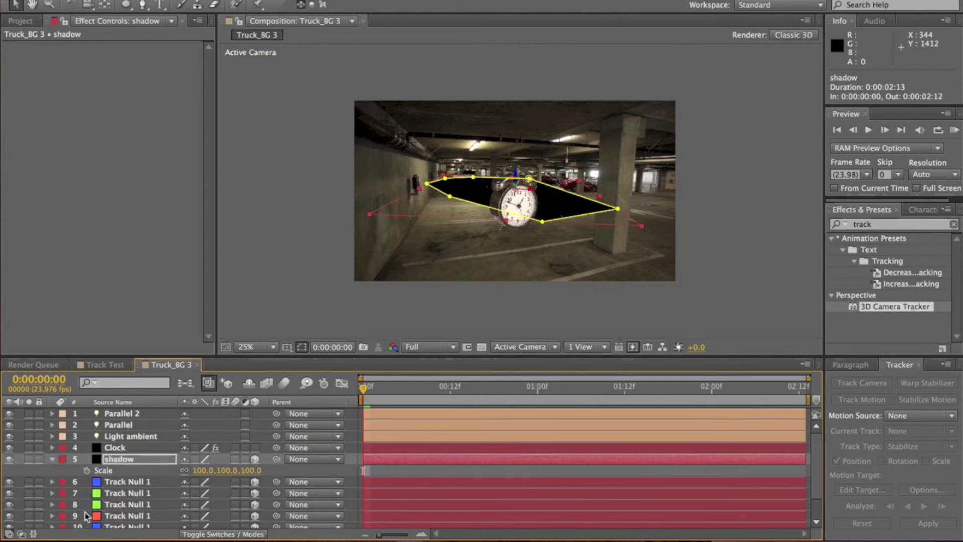
pyautogui.moveTo(234, 480); pyautogui.dragTo(192, 474)
# Soften the shadow mask's edges with a Mask Feather of 243 pixels
pyautogui.click(135, 462)
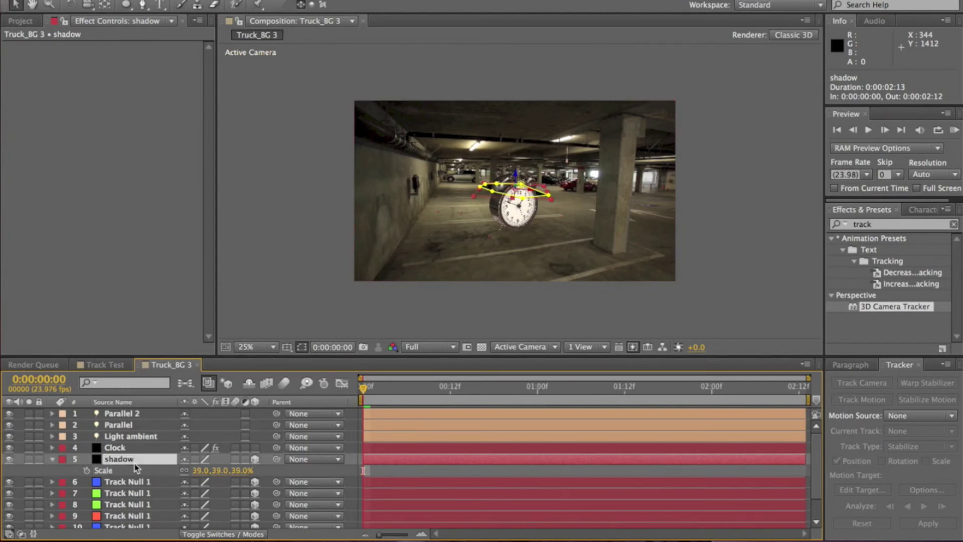
pyautogui.press('f')
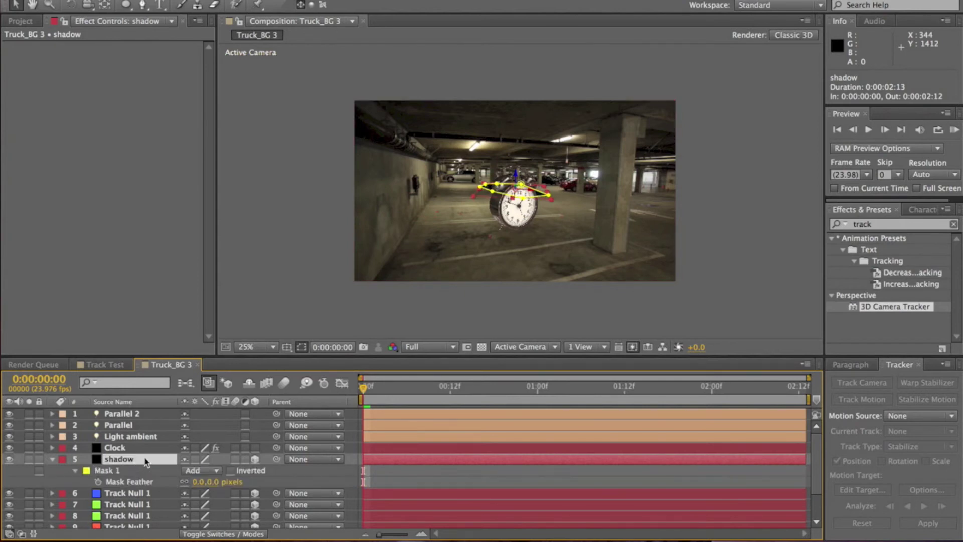
pyautogui.moveTo(211, 482); pyautogui.dragTo(225, 481)
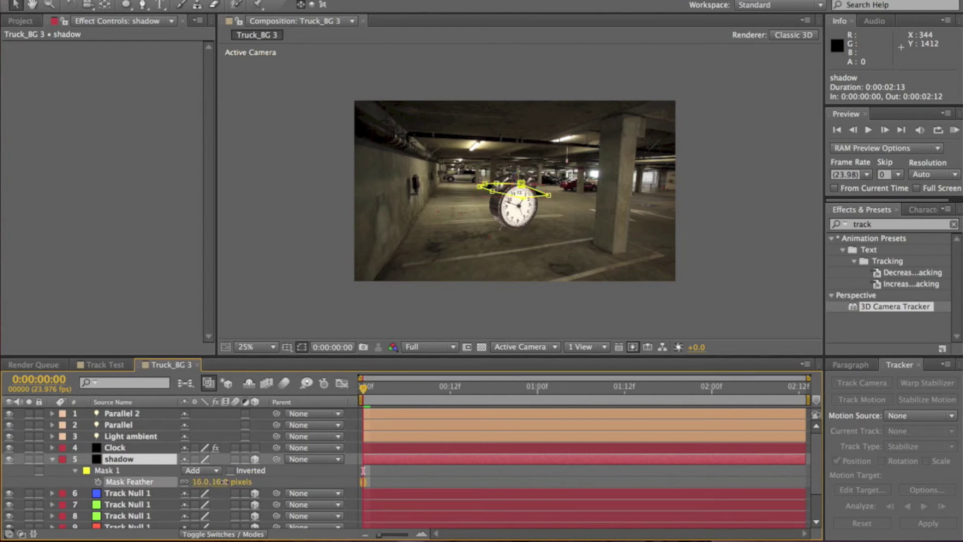
pyautogui.scroll(4, 557, 208)
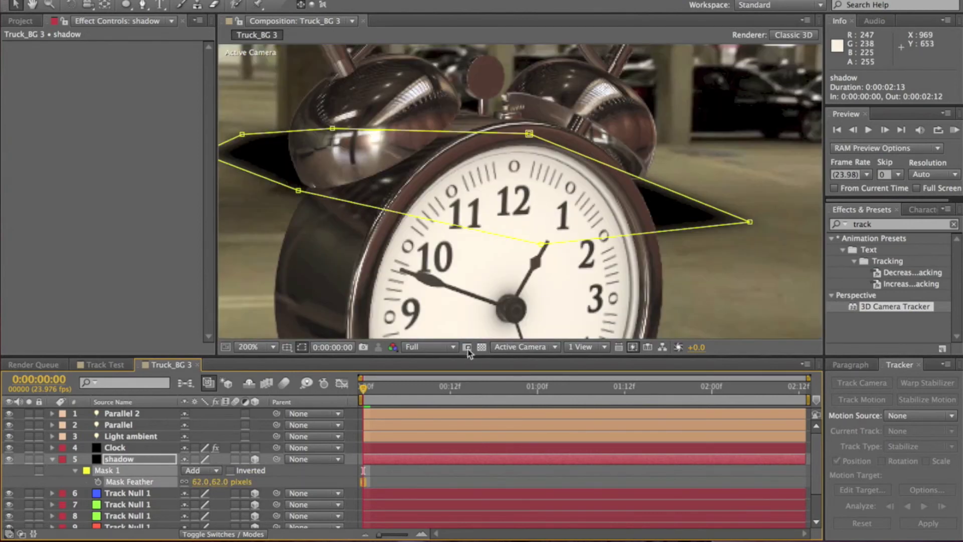
pyautogui.moveTo(225, 482); pyautogui.dragTo(353, 504)
pyautogui.scroll(-2, 387, 327)
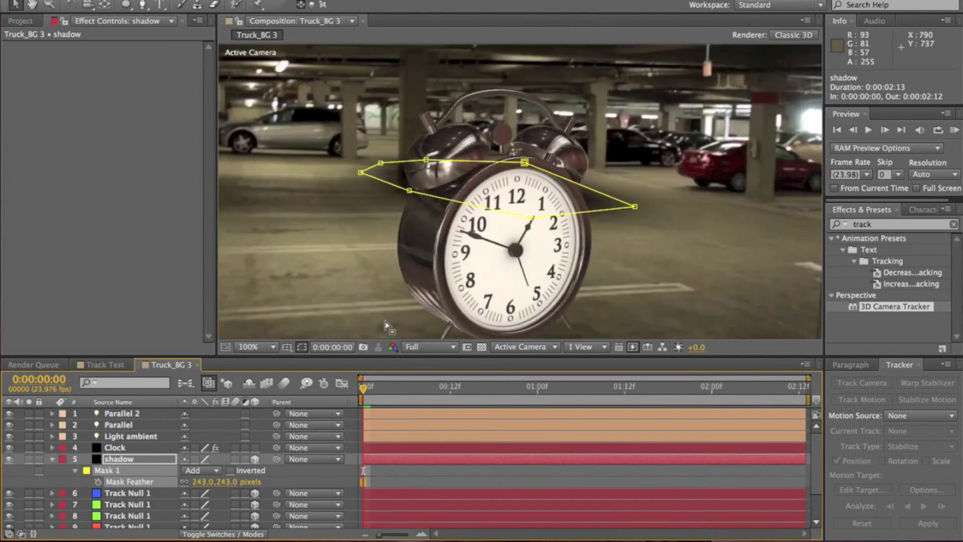
pyautogui.scroll(1, 456, 258)
# Move the shadow layer toward the camera to a Z position of about 386, so it lies beneath the clock
pyautogui.click(131, 461)
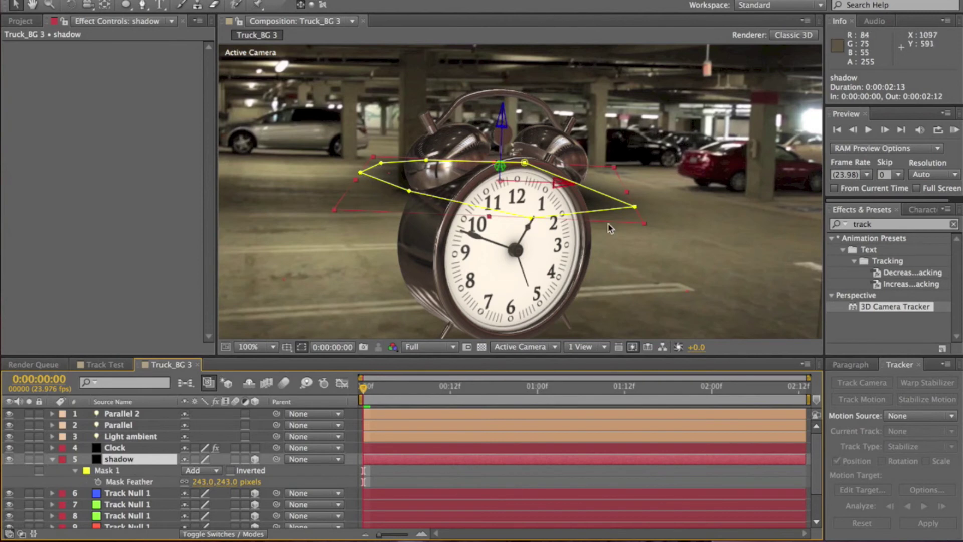
pyautogui.scroll(-1, 611, 232)
pyautogui.scroll(1, 610, 235)
pyautogui.scroll(-1, 610, 233)
pyautogui.scroll(1, 610, 233)
pyautogui.scroll(-1, 408, 231)
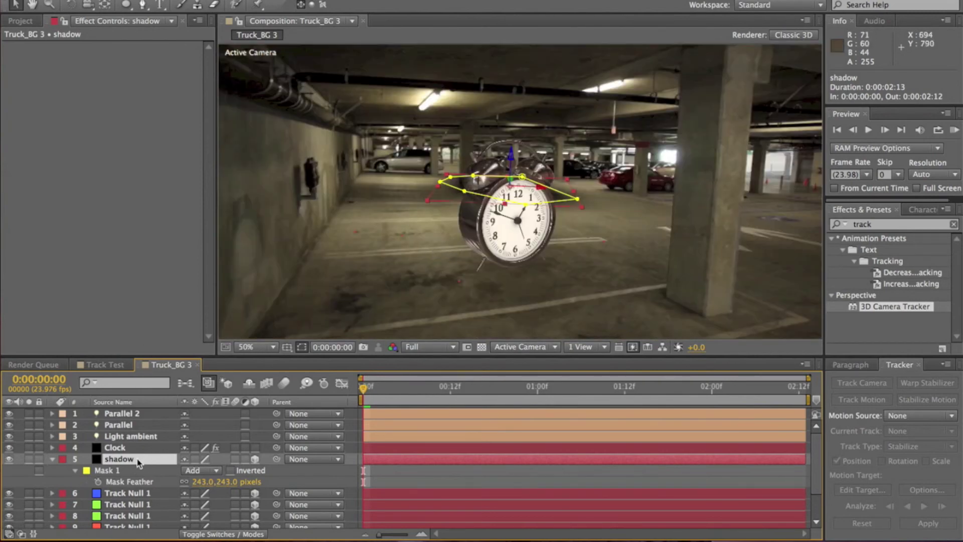
pyautogui.press('p')
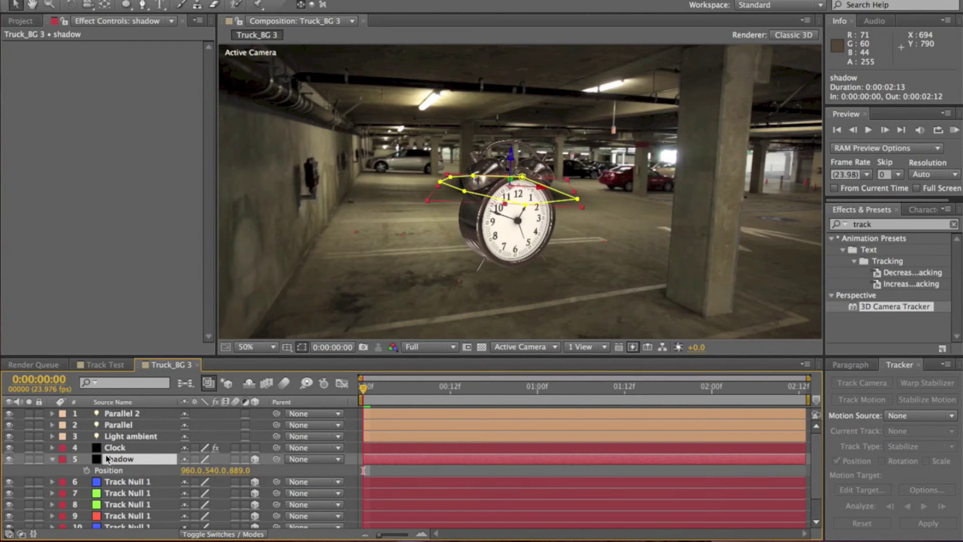
pyautogui.moveTo(240, 470); pyautogui.dragTo(113, 471)
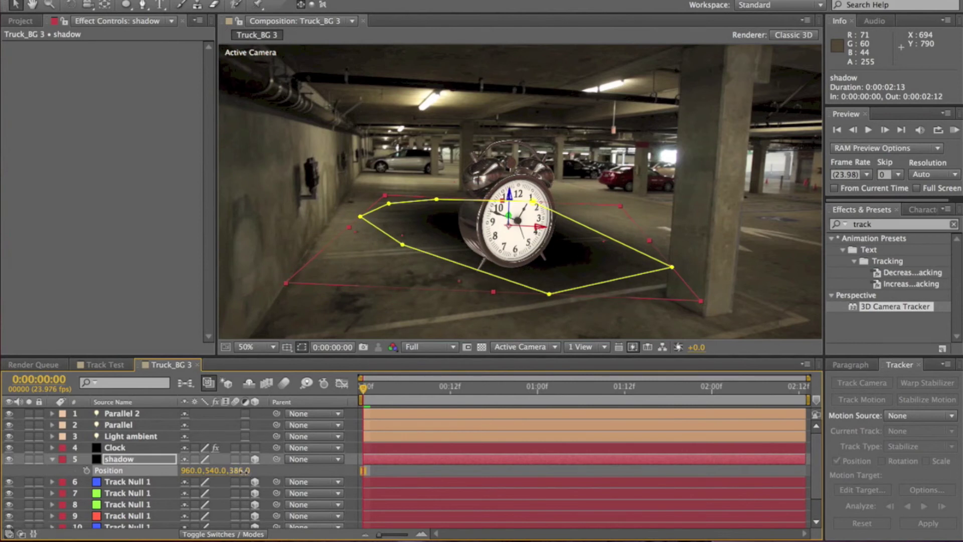
# Set the shadow layer's Z position to 343 and pull the mask's front, right and back-left vertices in toward the clock
pyautogui.moveTo(243, 471)
pyautogui.mouseDown()
pyautogui.moveTo(250, 470)
pyautogui.moveTo(228, 470)
pyautogui.mouseUp()
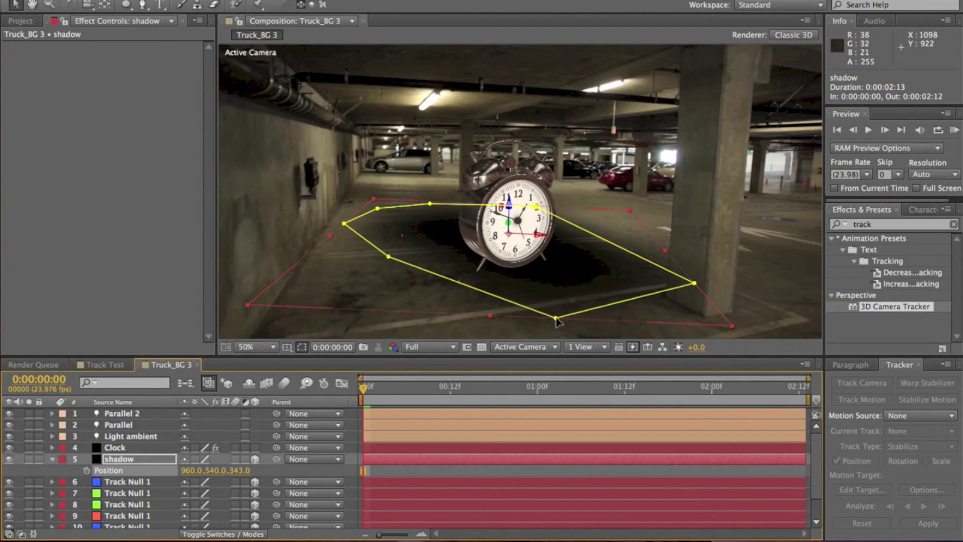
pyautogui.moveTo(555, 322); pyautogui.dragTo(523, 287)
pyautogui.moveTo(694, 283); pyautogui.dragTo(596, 266)
pyautogui.moveTo(389, 258); pyautogui.dragTo(453, 256)
pyautogui.moveTo(430, 203); pyautogui.dragTo(469, 214)
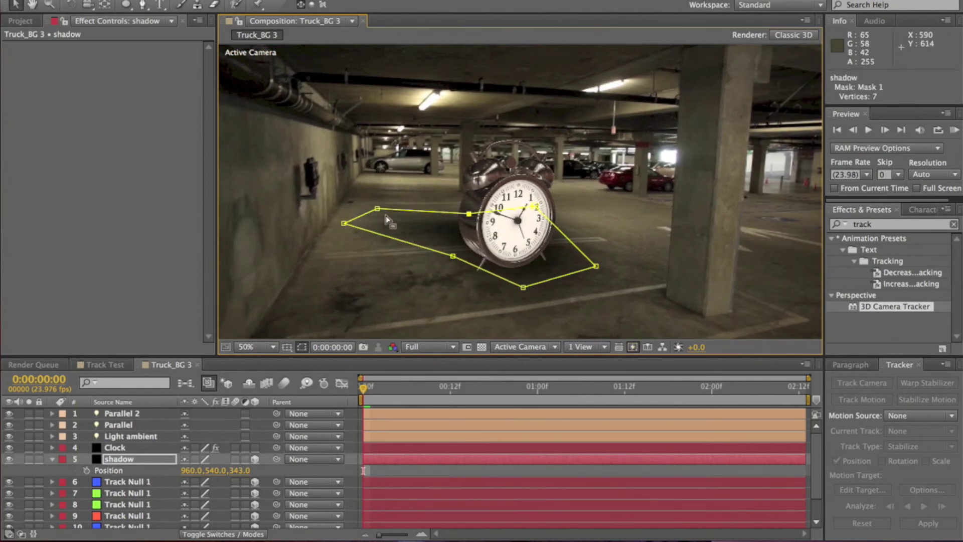
# Draw the shadow mask's far-left vertices in and tighten its front, right and back-right vertices around the clock's base
pyautogui.moveTo(377, 208); pyautogui.dragTo(439, 223)
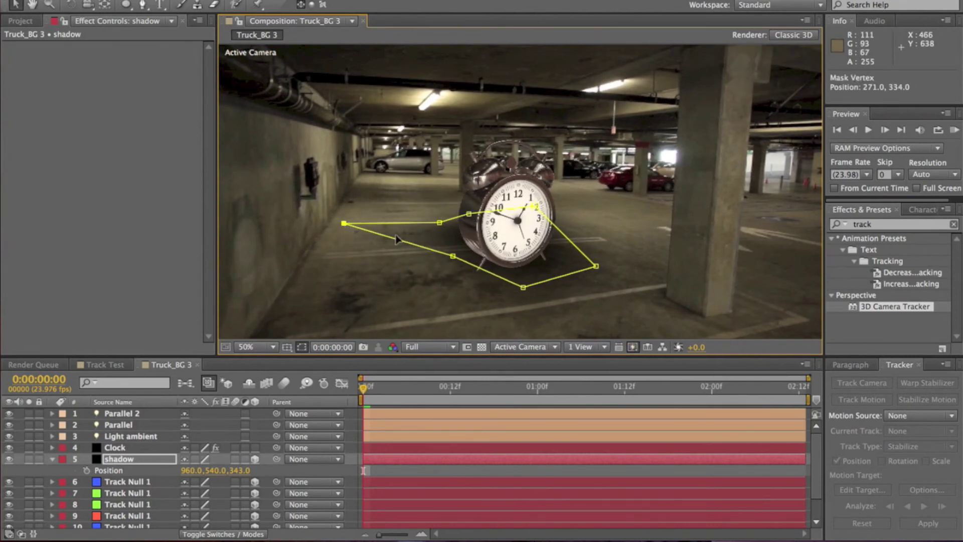
pyautogui.moveTo(343, 223); pyautogui.dragTo(420, 235)
pyautogui.moveTo(523, 287); pyautogui.dragTo(521, 279)
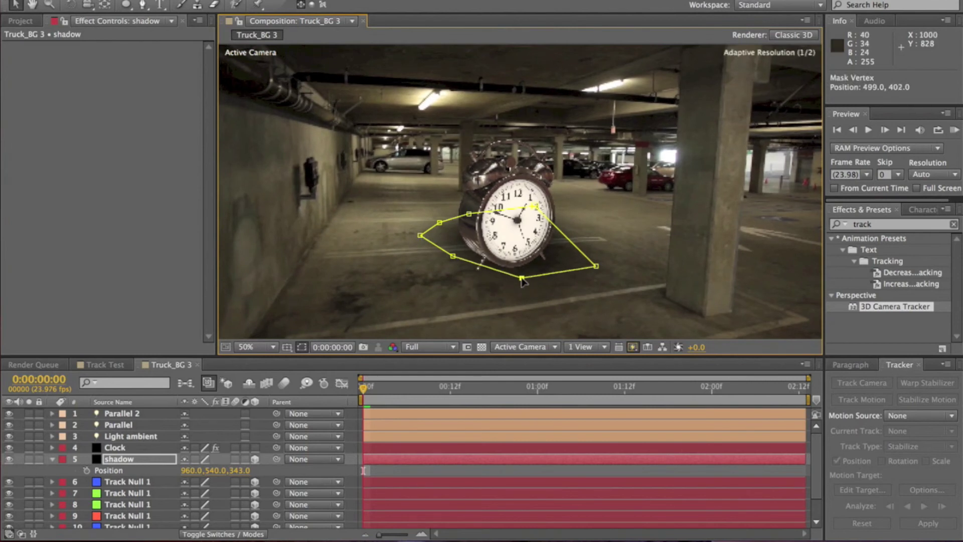
pyautogui.moveTo(596, 265); pyautogui.dragTo(579, 256)
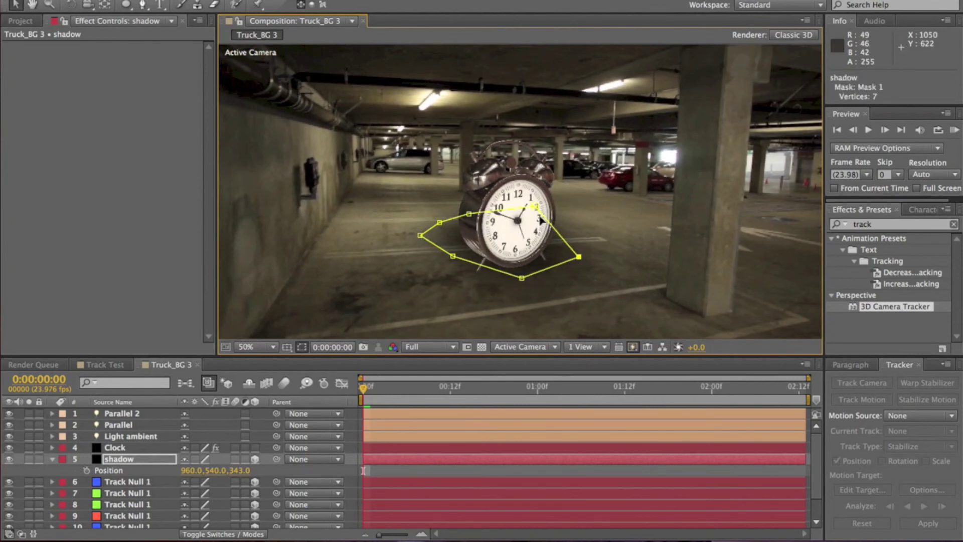
pyautogui.moveTo(535, 206); pyautogui.dragTo(566, 226)
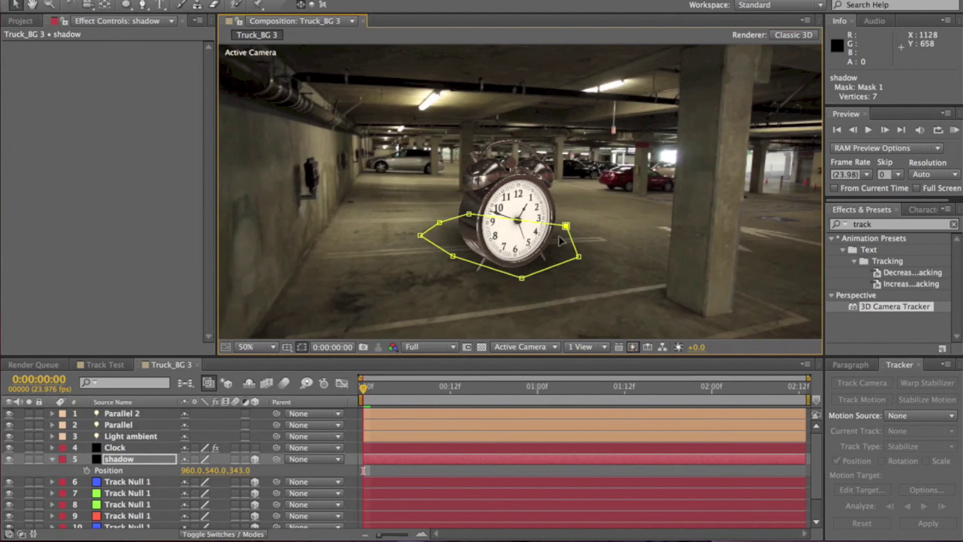
pyautogui.press(',')
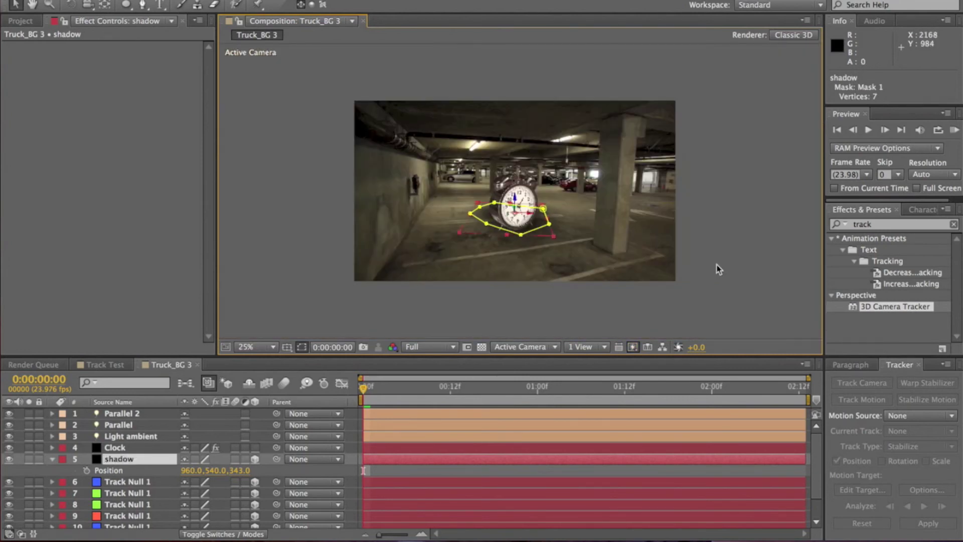
pyautogui.click(715, 268)
# Nudge the shadow mask's front vertices and bring its leftmost vertex closer to the clock's feet
pyautogui.click(136, 459)
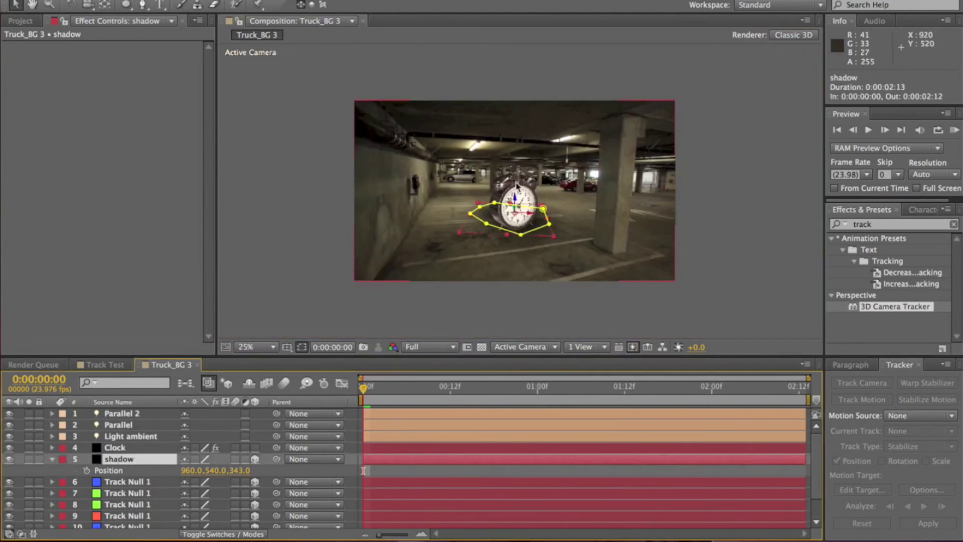
pyautogui.press('.')
pyautogui.click(521, 277)
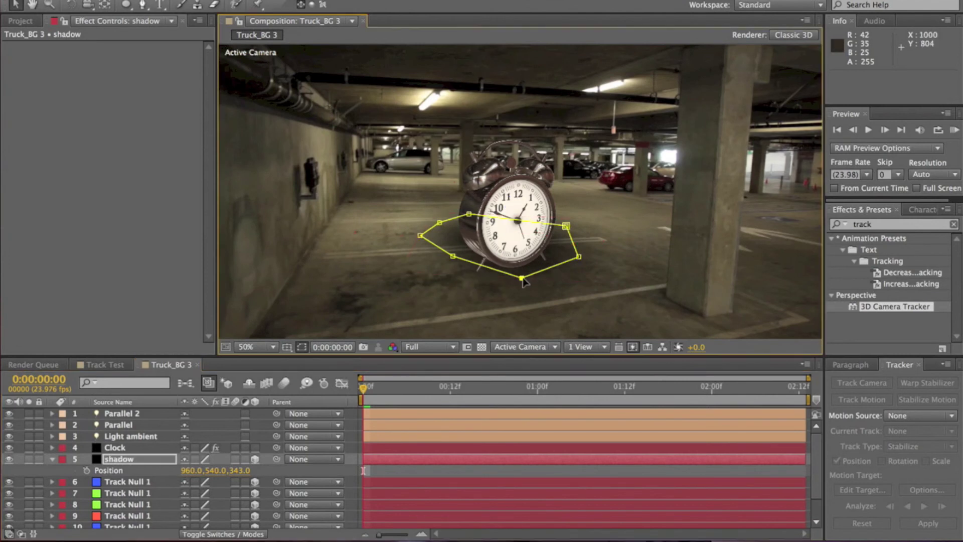
pyautogui.moveTo(453, 256); pyautogui.dragTo(458, 263)
pyautogui.moveTo(421, 235); pyautogui.dragTo(431, 238)
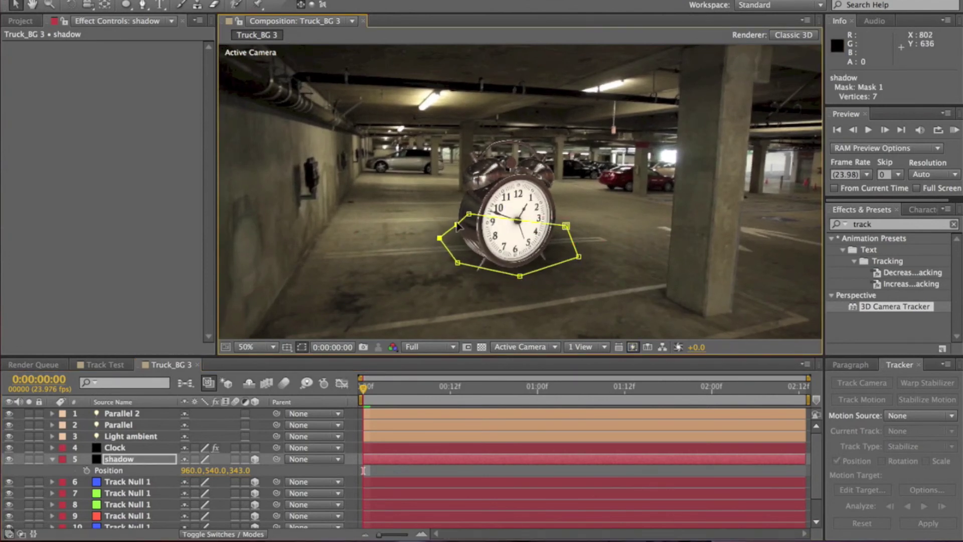
# Narrow the shadow mask's back and right side to the clock's width and refine its left vertices beside the left foot
pyautogui.moveTo(469, 214); pyautogui.dragTo(482, 225)
pyautogui.moveTo(566, 226); pyautogui.dragTo(546, 227)
pyautogui.moveTo(578, 257); pyautogui.dragTo(569, 259)
pyautogui.moveTo(457, 262); pyautogui.dragTo(465, 270)
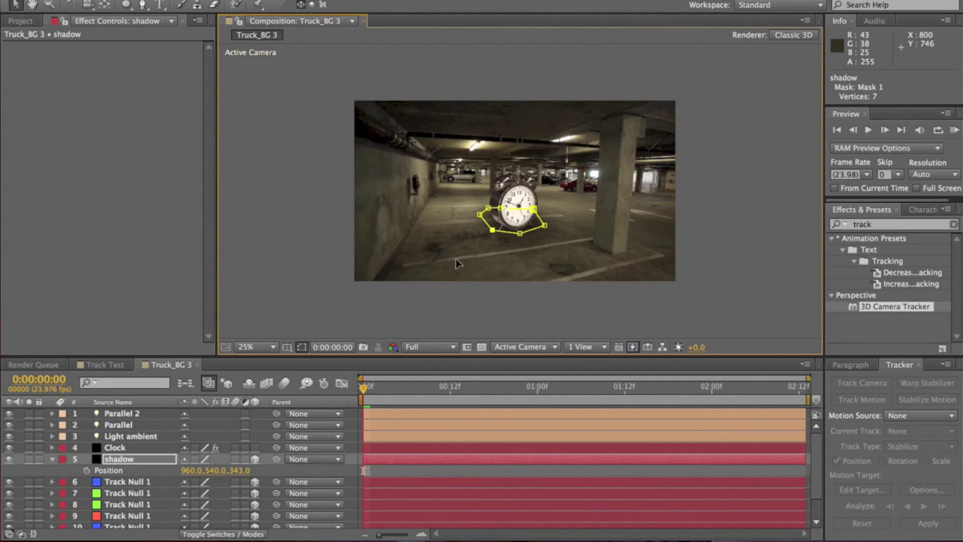
pyautogui.moveTo(480, 214); pyautogui.dragTo(485, 217)
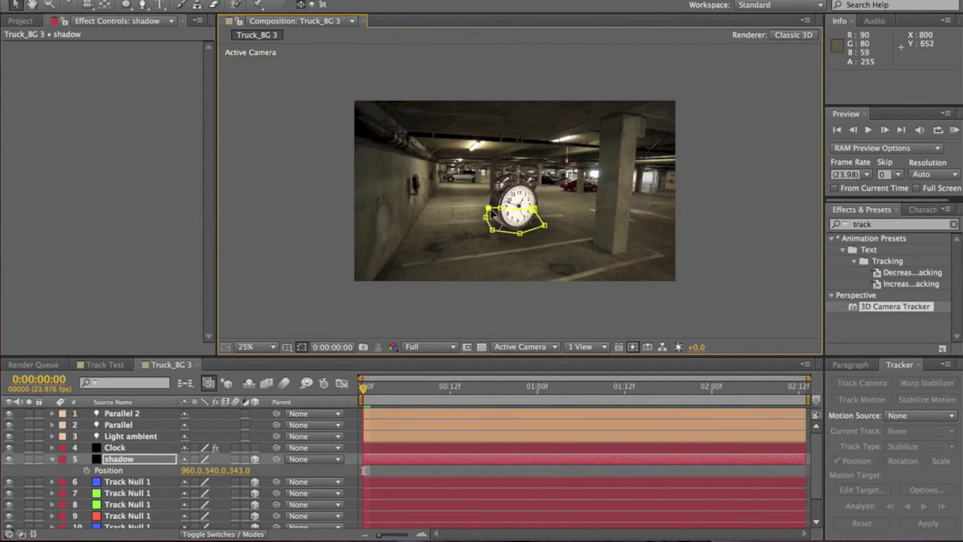
# Compare the clock with the shadow layer hidden and shown, and scrub the opening frames to check the contact with the floor
pyautogui.click(514, 246)
pyautogui.press('.')
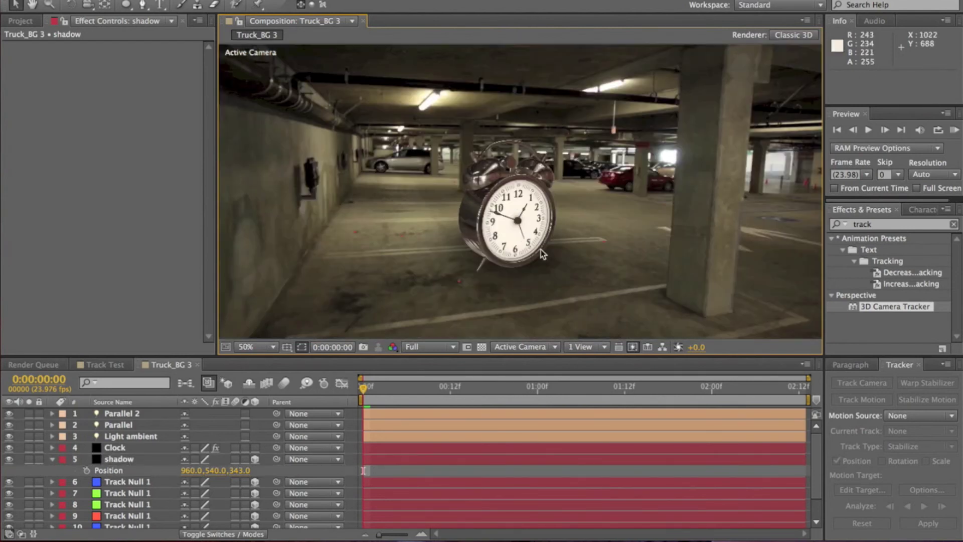
pyautogui.click(9, 459)
pyautogui.click(9, 459)
pyautogui.scroll(-1, 321, 260)
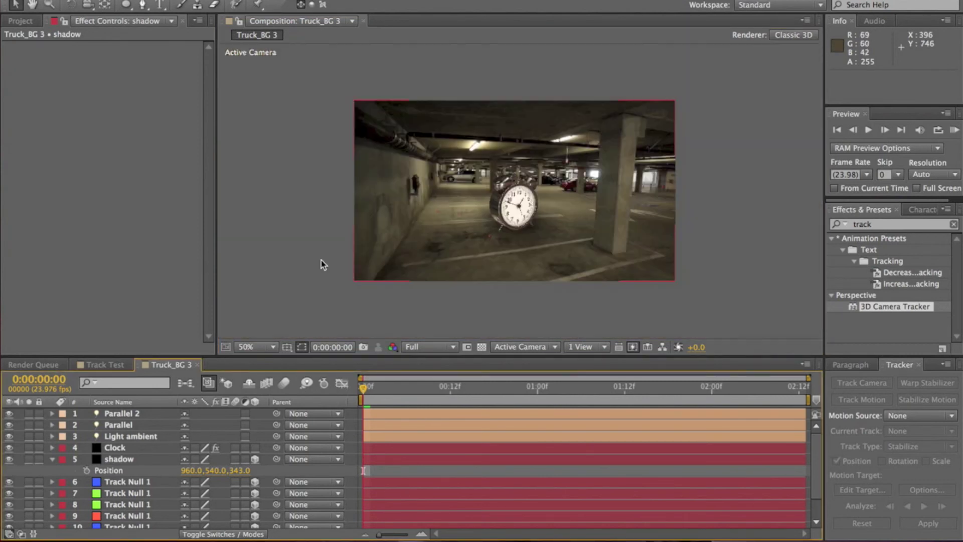
pyautogui.moveTo(415, 399); pyautogui.dragTo(345, 397)
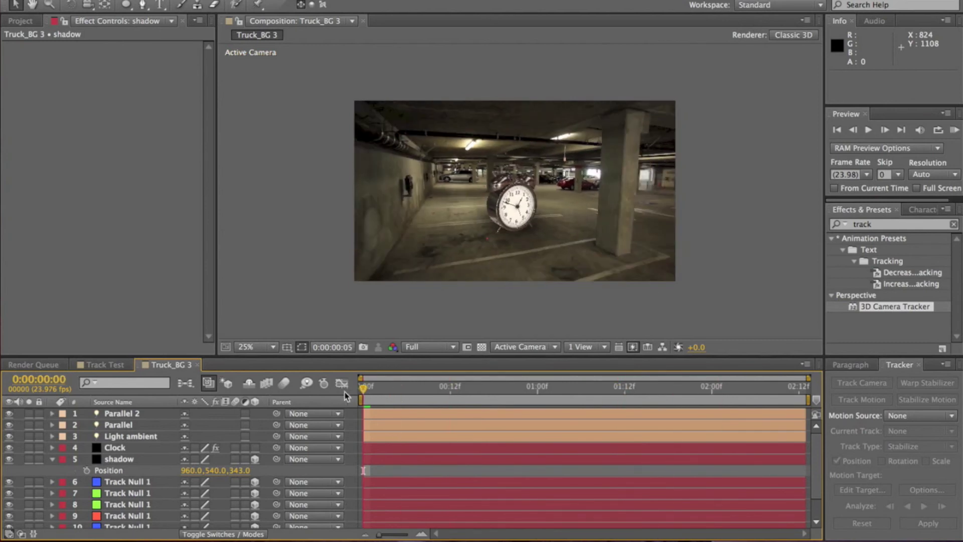
pyautogui.scroll(1, 508, 236)
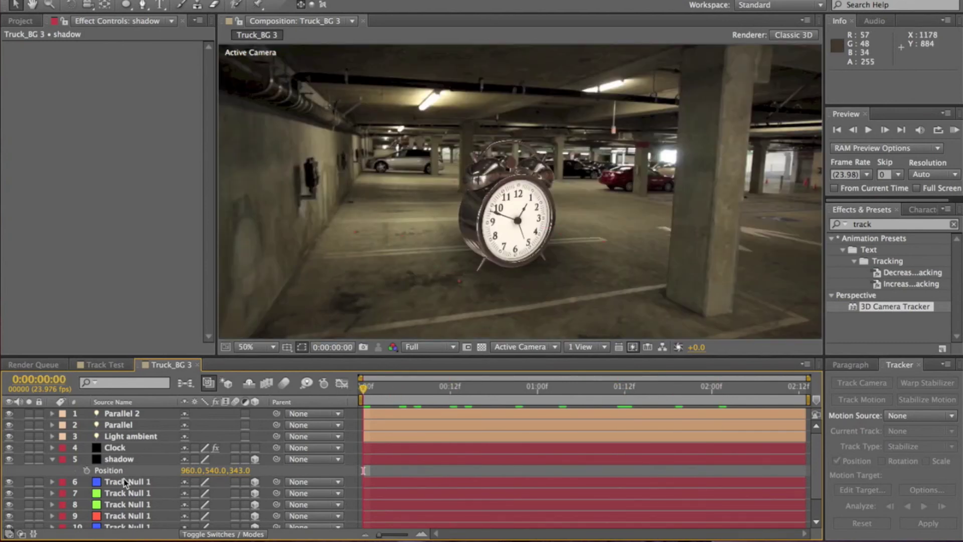
# Reduce the shadow layer's Mask Feather to 135 pixels
pyautogui.click(135, 460)
pyautogui.press('f')
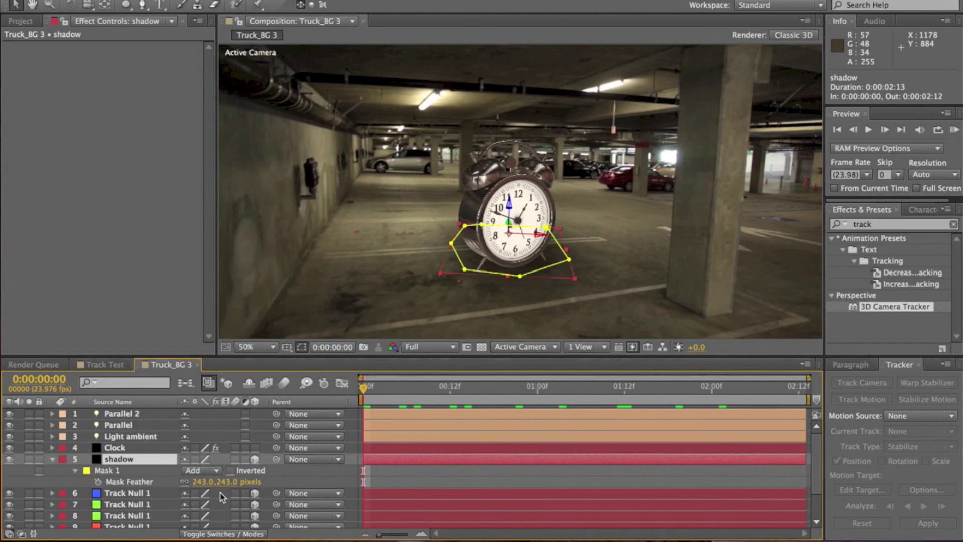
pyautogui.moveTo(224, 482); pyautogui.dragTo(218, 482)
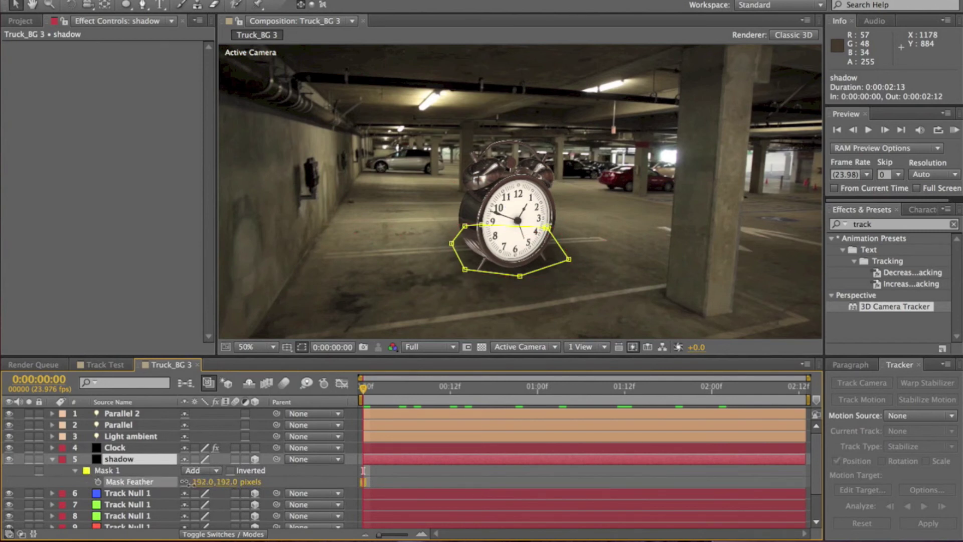
pyautogui.moveTo(162, 492); pyautogui.dragTo(163, 492)
pyautogui.scroll(-2, 413, 327)
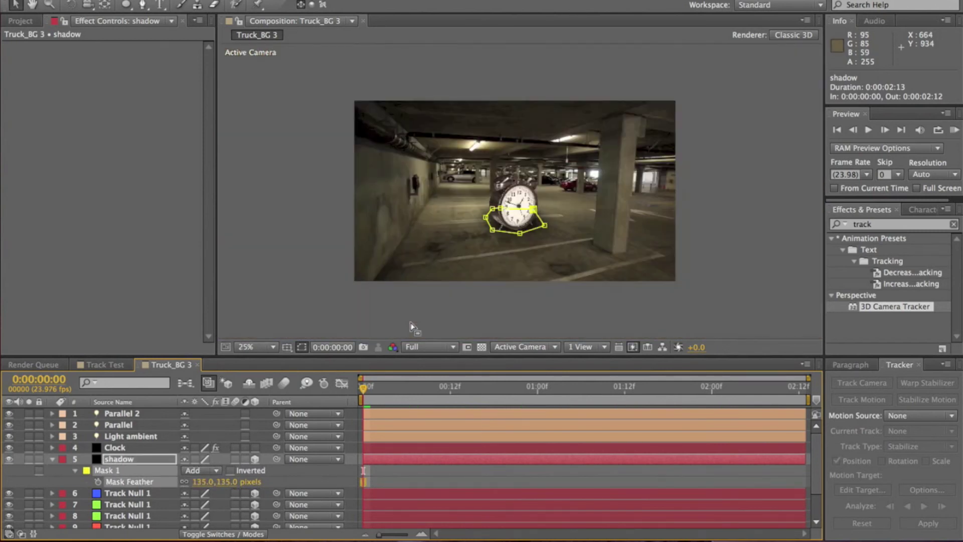
pyautogui.click(263, 266)
pyautogui.click(273, 248)
pyautogui.press('.')
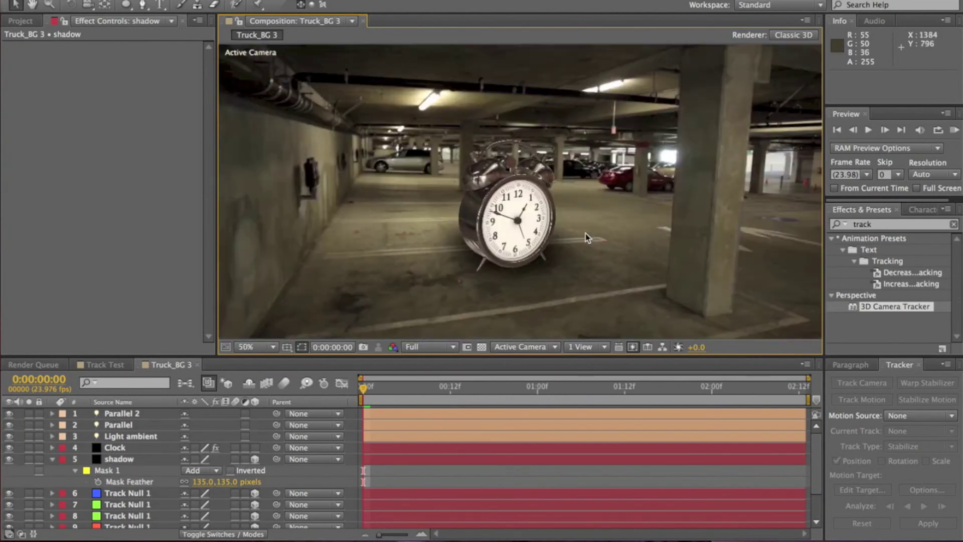
# Lower the shadow mask's back vertices, pull its front vertex slightly forward and move its left vertex inward beneath the clock
pyautogui.click(119, 447)
pyautogui.click(127, 460)
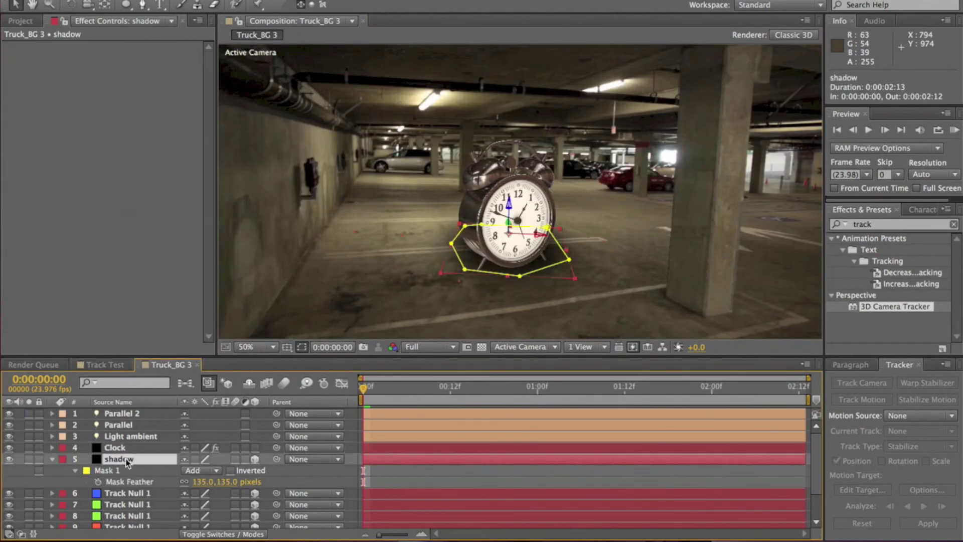
pyautogui.moveTo(465, 230); pyautogui.dragTo(469, 232)
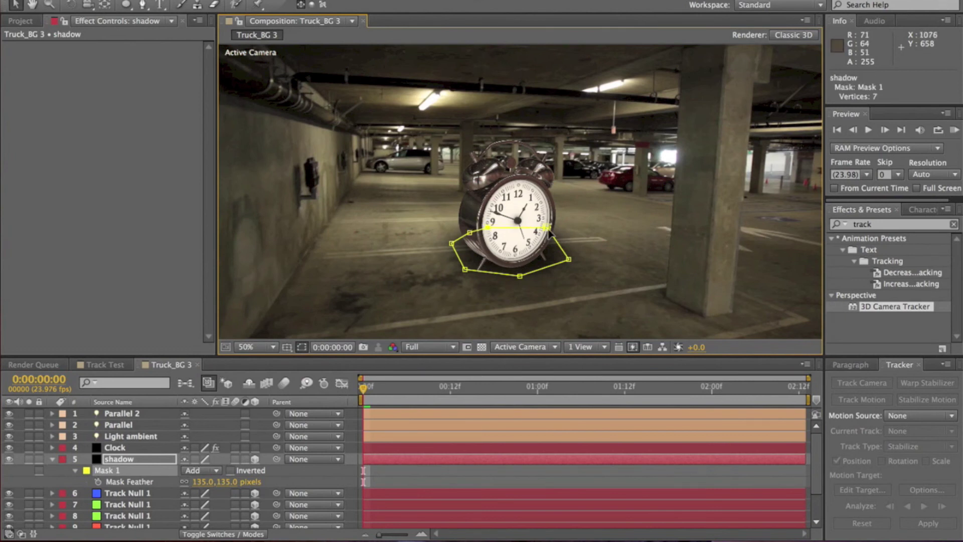
pyautogui.moveTo(547, 228); pyautogui.dragTo(522, 282)
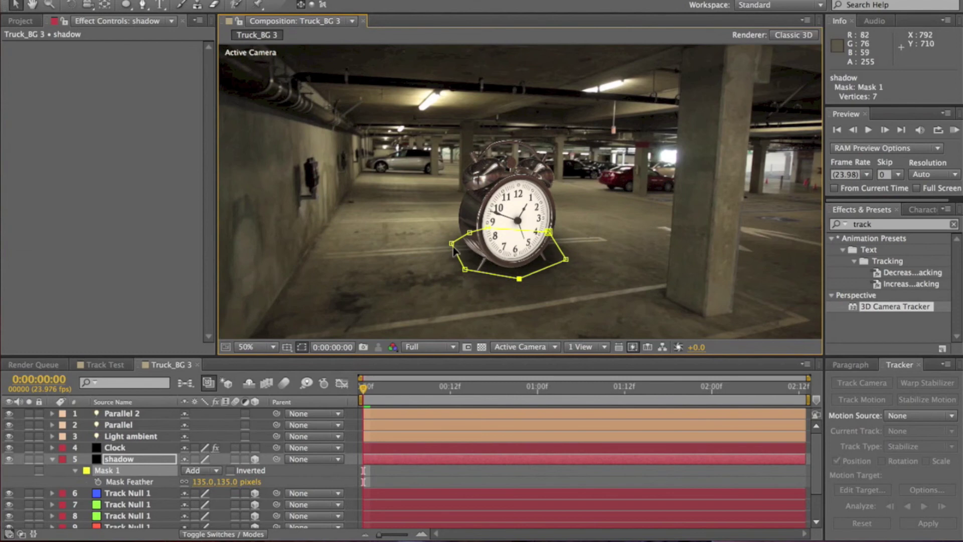
pyautogui.moveTo(453, 246); pyautogui.dragTo(456, 249)
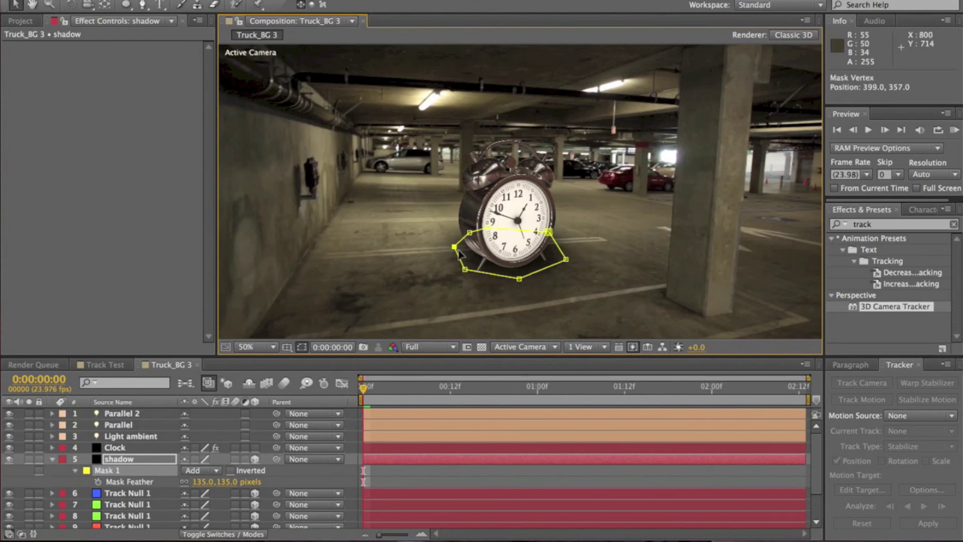
pyautogui.press(',')
pyautogui.click(717, 289)
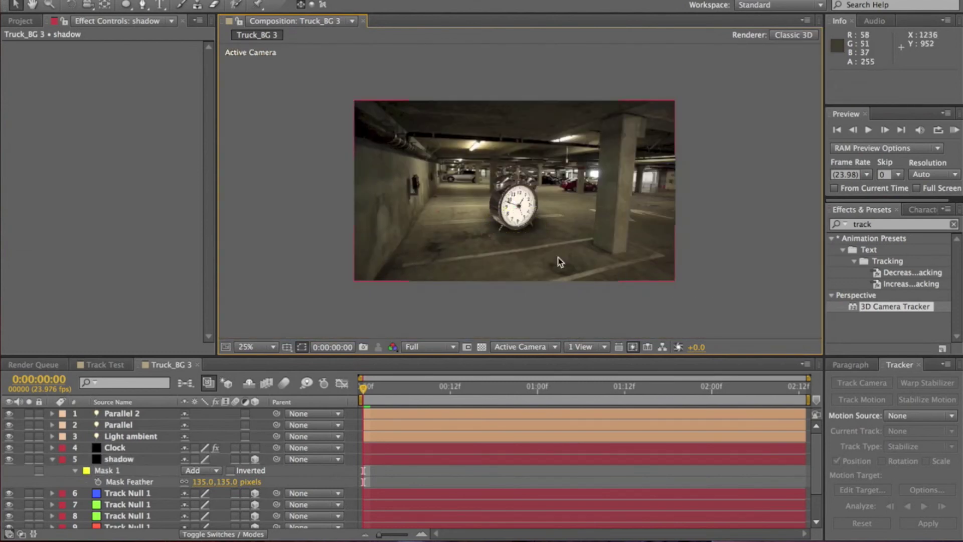
pyautogui.press('.')
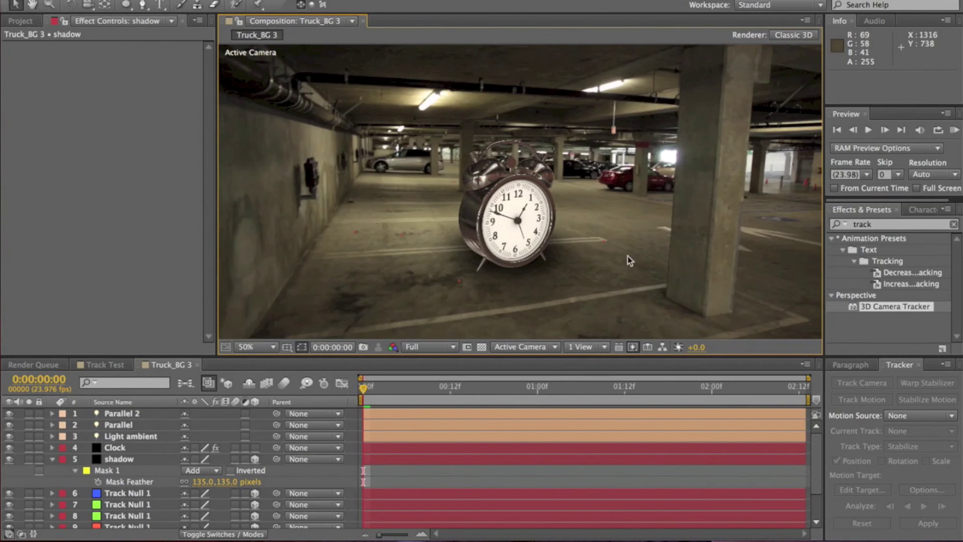
pyautogui.press(',')
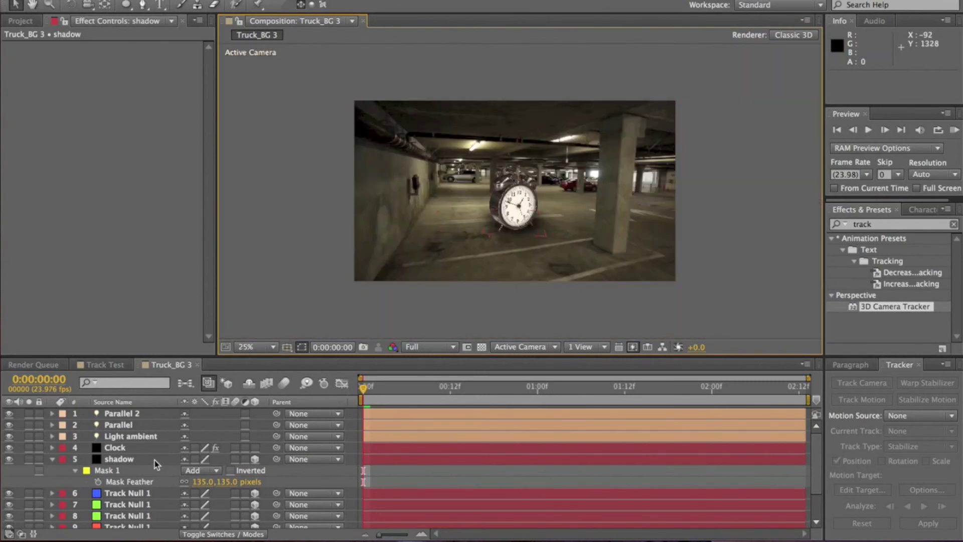
# Make small adjustments to the shadow mask's side vertices and inspect the clock up close
pyautogui.click(155, 461)
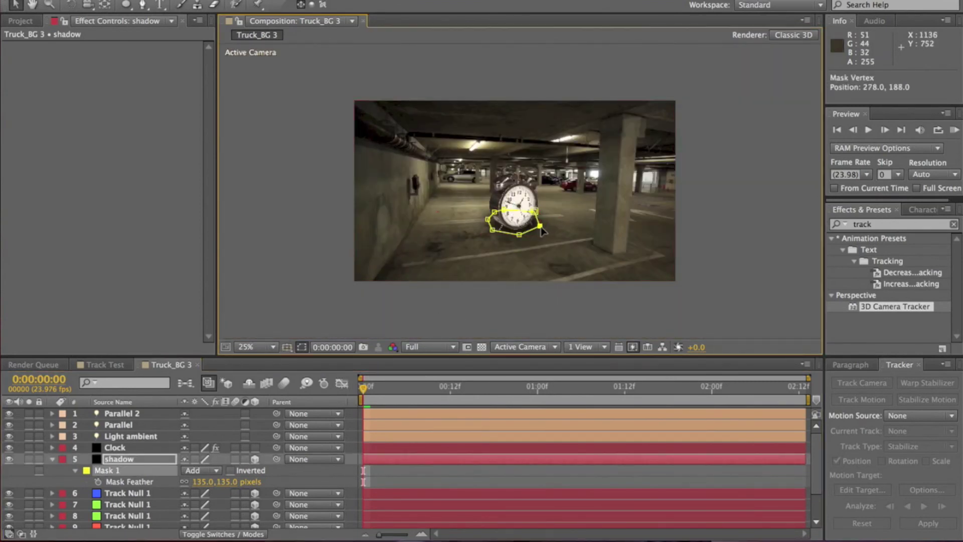
pyautogui.click(746, 231)
pyautogui.press('.')
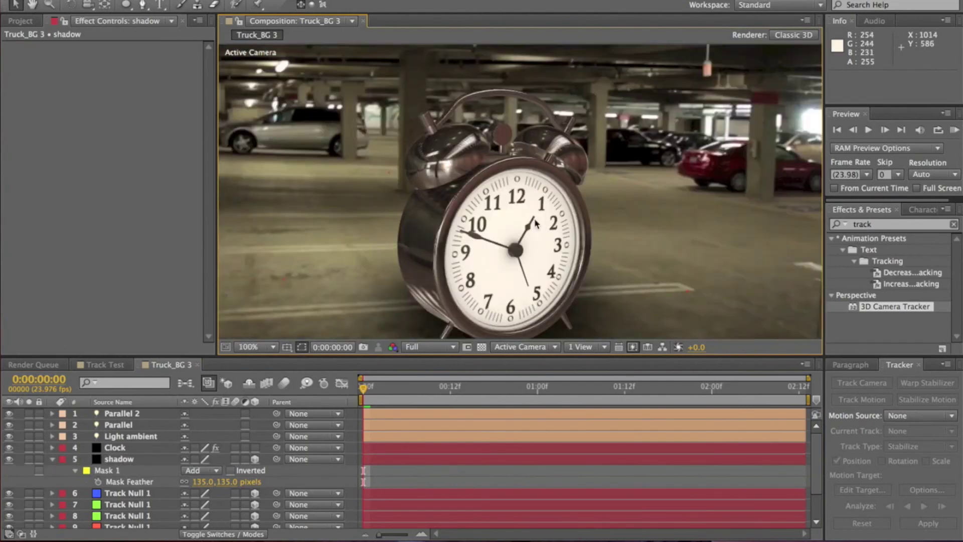
pyautogui.press(',')
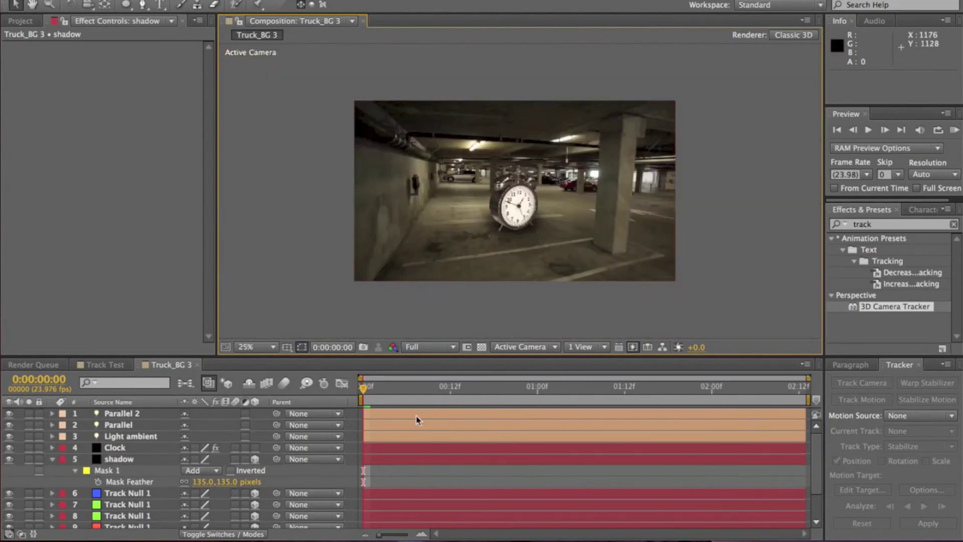
# Scrub through the clip and play a full RAM preview to check the clock and shadow against the camera movement
pyautogui.moveTo(397, 391); pyautogui.dragTo(785, 386)
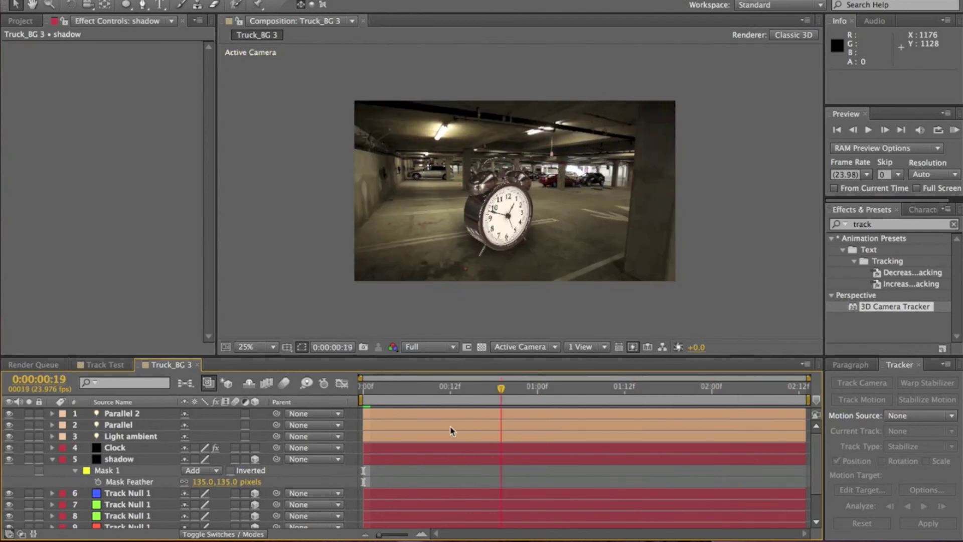
pyautogui.press('space')
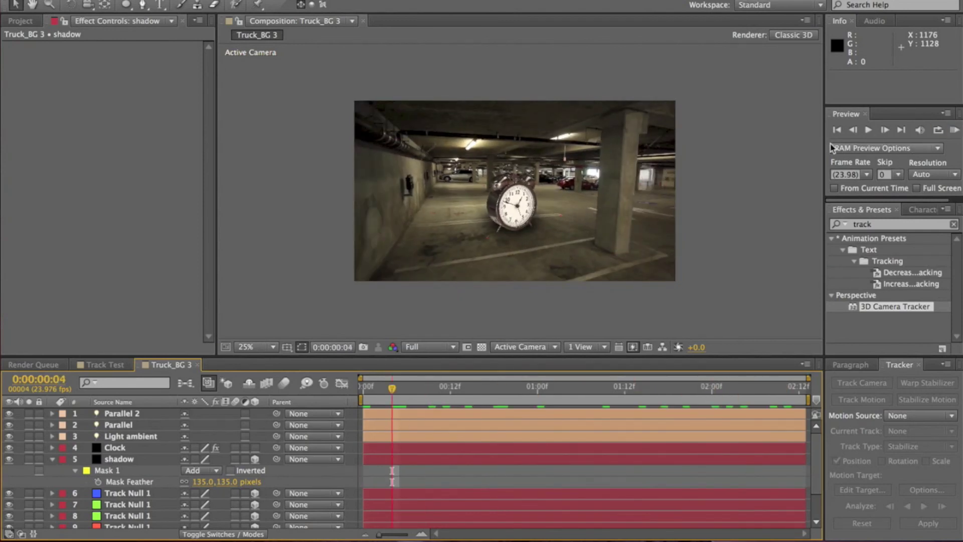
pyautogui.click(951, 129)
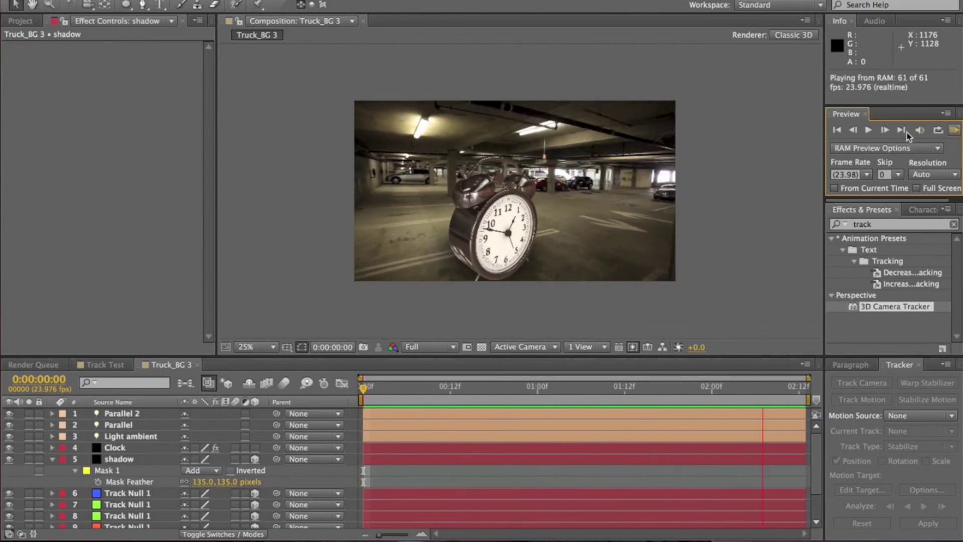
pyautogui.press('space')
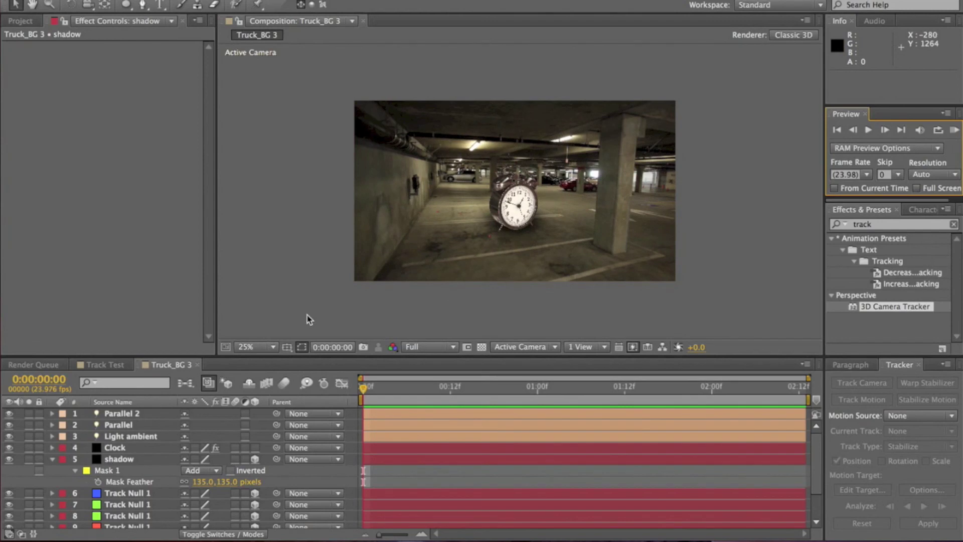
# Scrub to 0:00:00:12 and play the RAM preview to inspect how the clock sits on its shadow
pyautogui.click(274, 346)
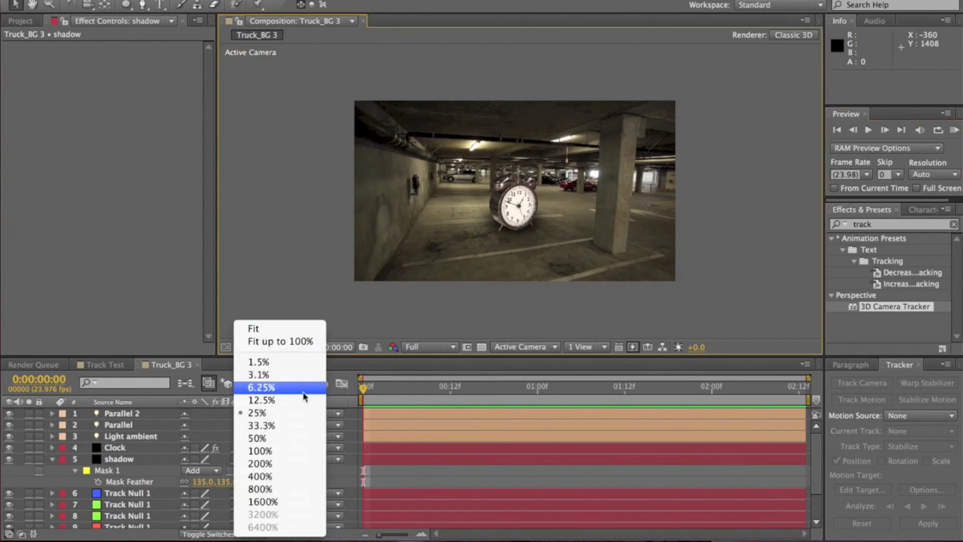
pyautogui.click(307, 424)
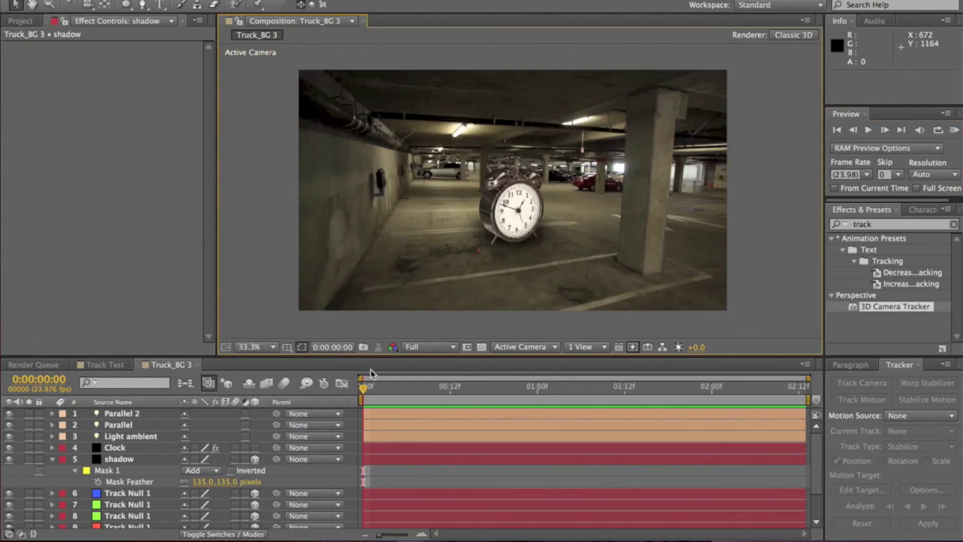
pyautogui.moveTo(371, 375); pyautogui.dragTo(450, 387)
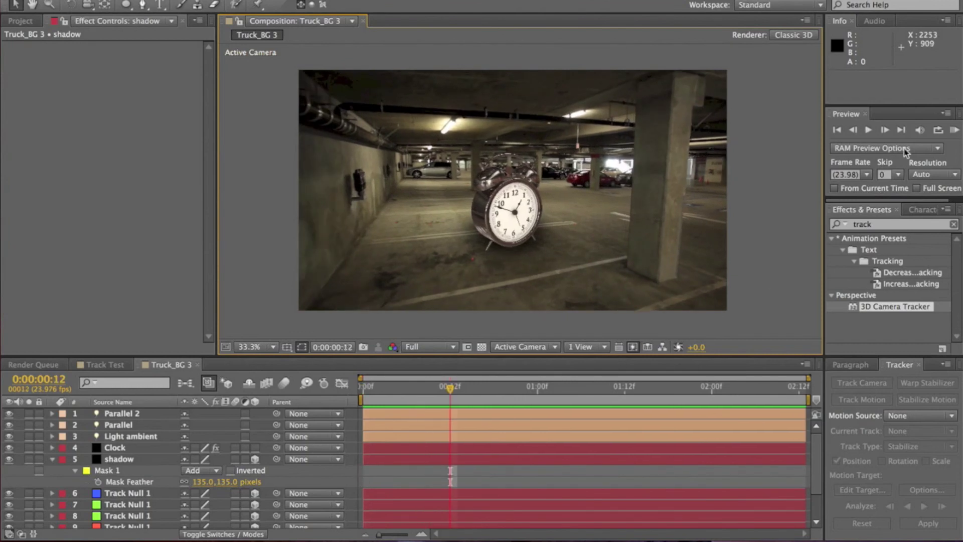
pyautogui.click(955, 130)
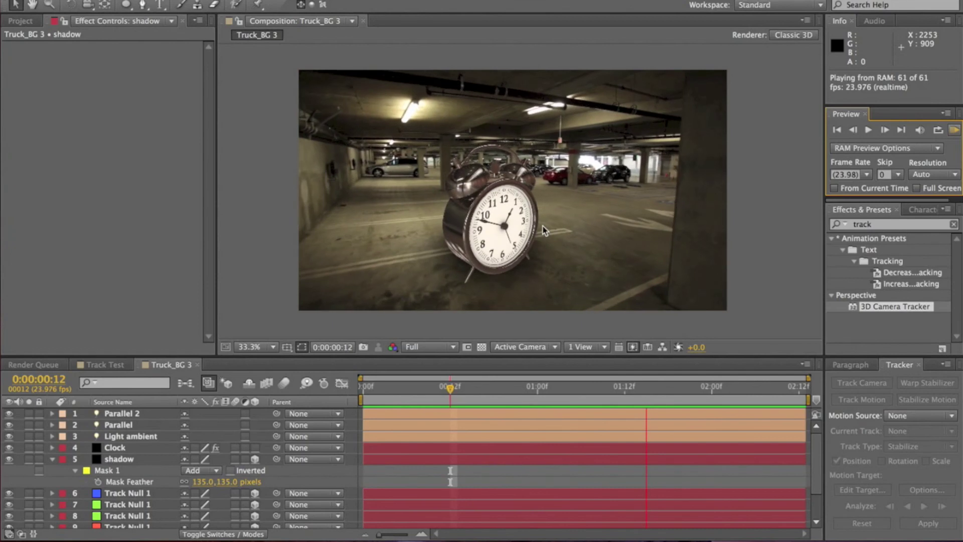
pyautogui.press('space')
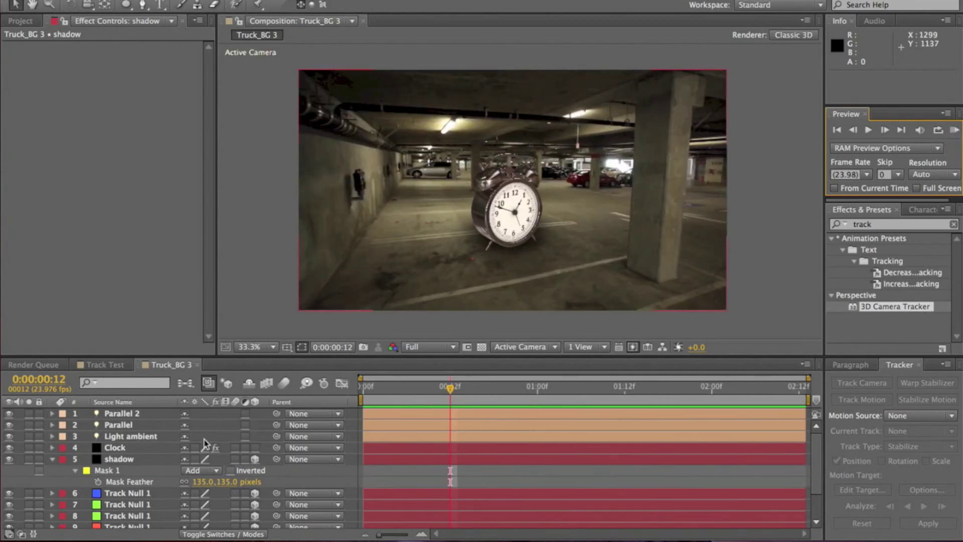
# Nudge the shadow layer slightly down and toward the camera beneath the clock, to about position 960, 544, 322
pyautogui.click(165, 460)
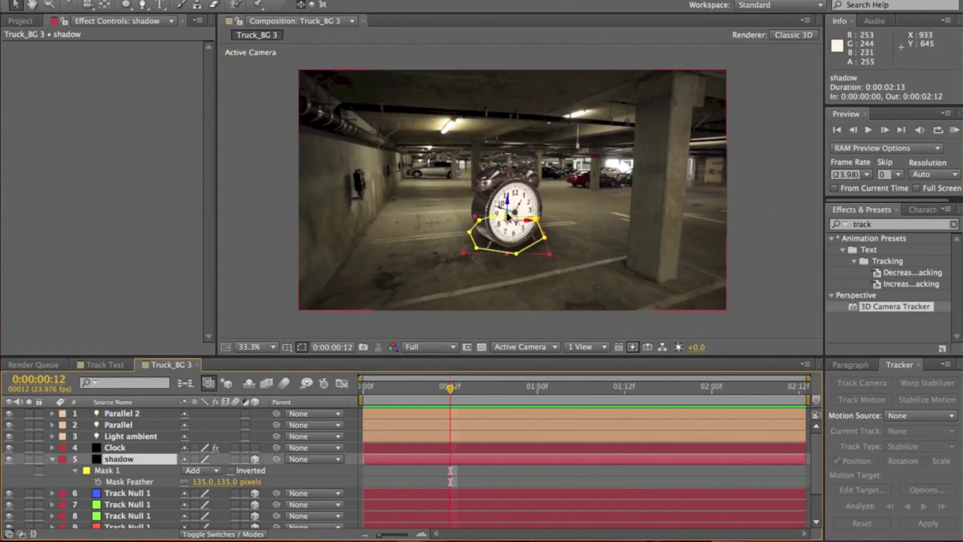
pyautogui.moveTo(510, 214); pyautogui.dragTo(509, 216)
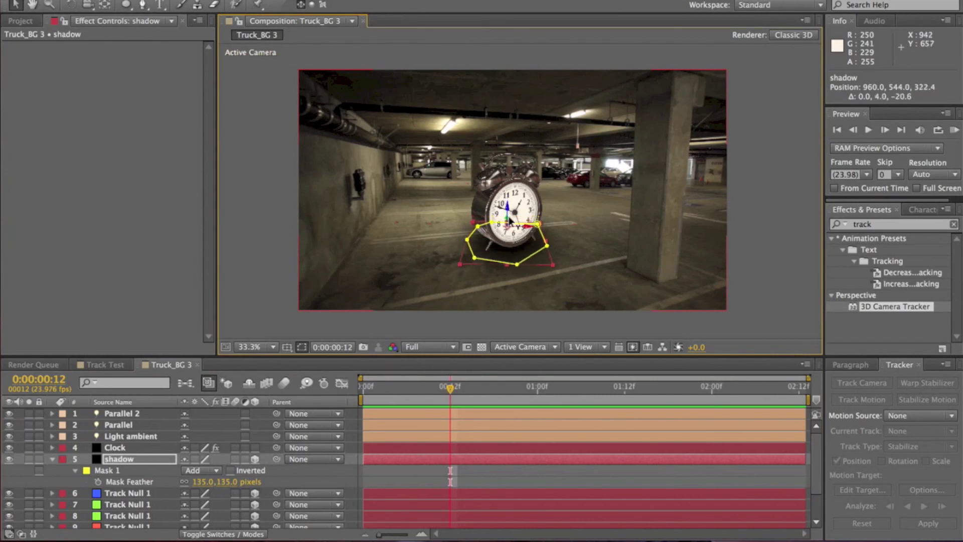
pyautogui.click(782, 210)
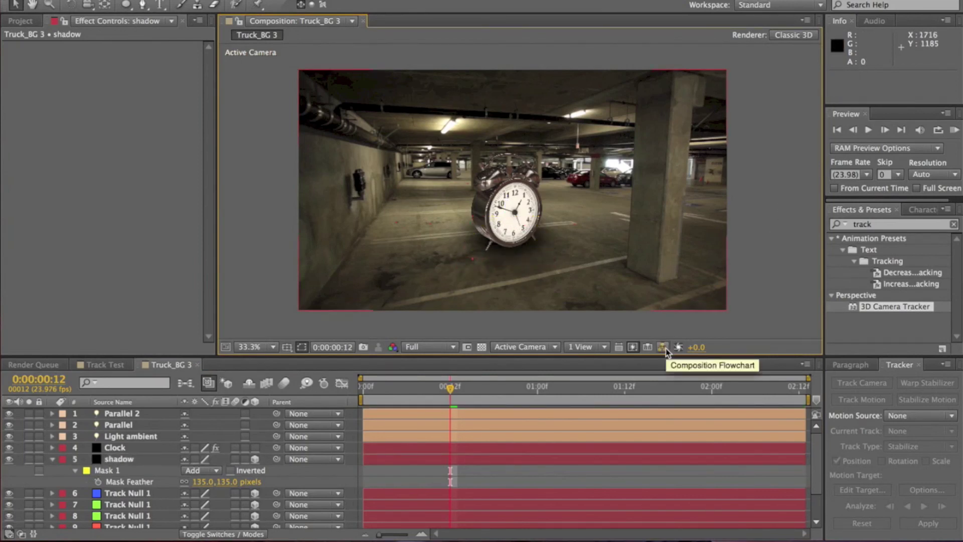
# Return to the first frame and examine the repositioned shadow under the clock
pyautogui.moveTo(383, 386)
pyautogui.mouseDown()
pyautogui.moveTo(363, 386)
pyautogui.moveTo(468, 386)
pyautogui.moveTo(365, 388)
pyautogui.mouseUp()
pyautogui.click(415, 180)
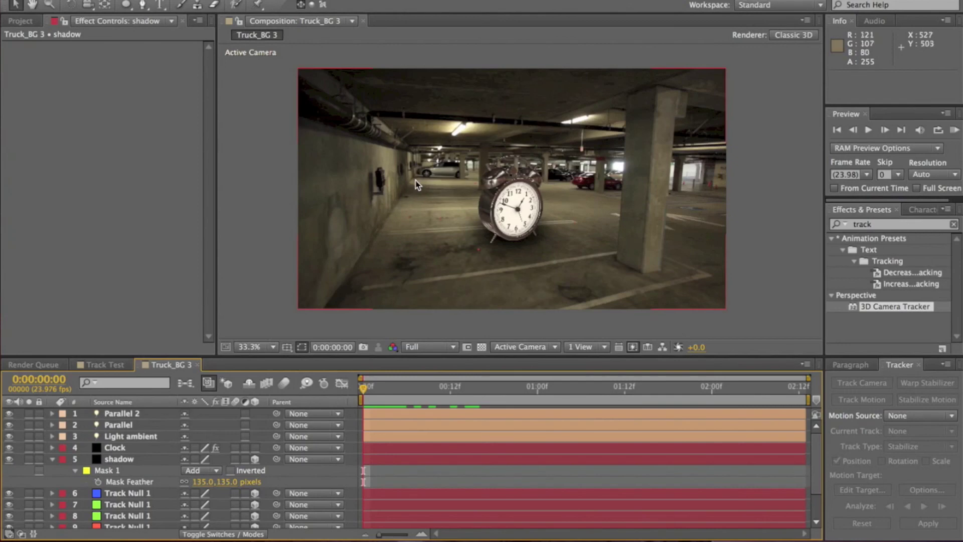
pyautogui.scroll(1, 349, 236)
pyautogui.scroll(-2, 350, 237)
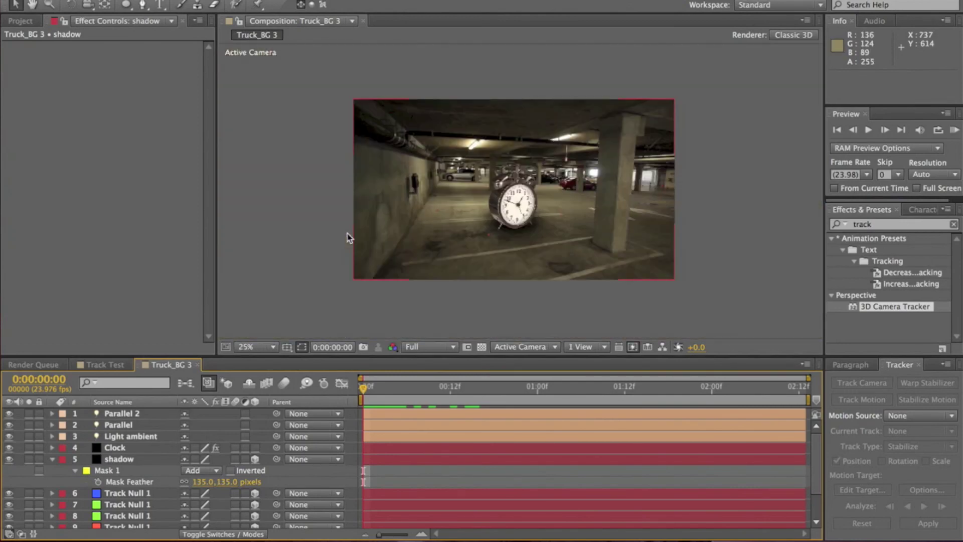
pyautogui.scroll(2, 348, 236)
pyautogui.scroll(-2, 349, 237)
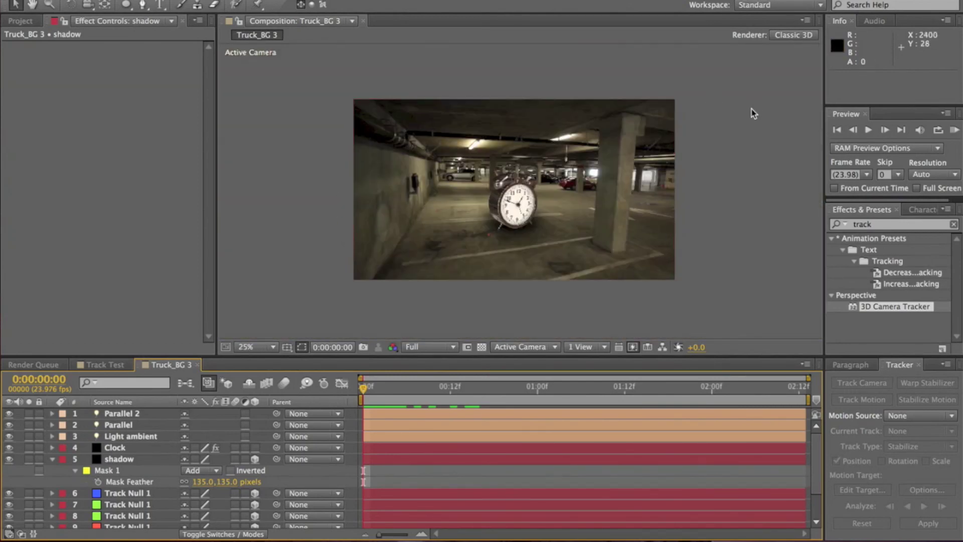
pyautogui.moveTo(709, 312); pyautogui.dragTo(319, 71)
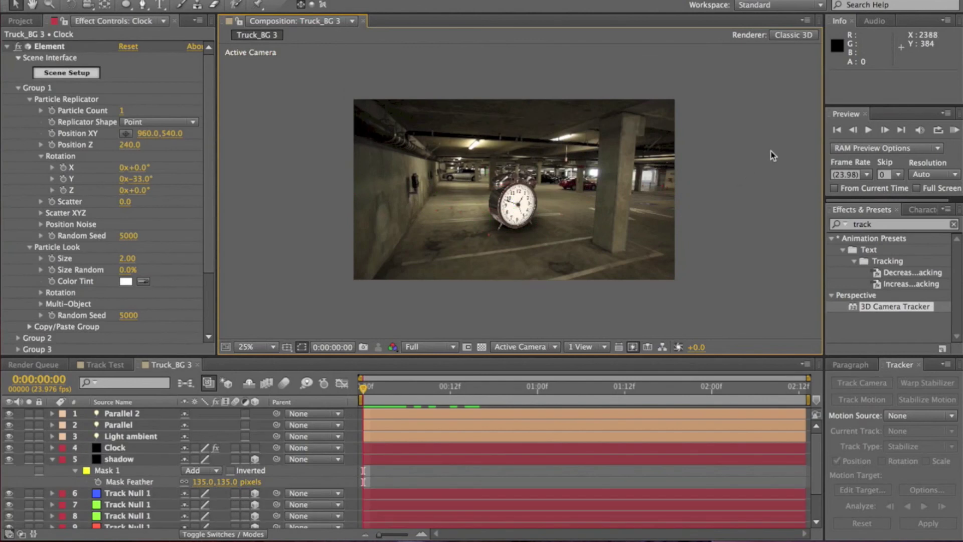
pyautogui.moveTo(720, 86); pyautogui.dragTo(314, 308)
pyautogui.click(249, 247)
pyautogui.moveTo(323, 80); pyautogui.dragTo(707, 302)
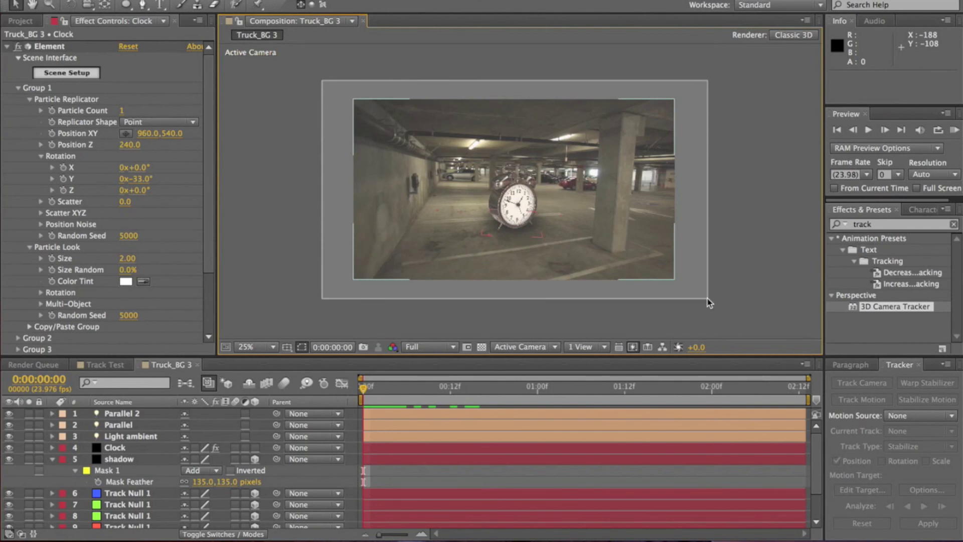
pyautogui.moveTo(711, 302); pyautogui.dragTo(327, 78)
pyautogui.click(327, 79)
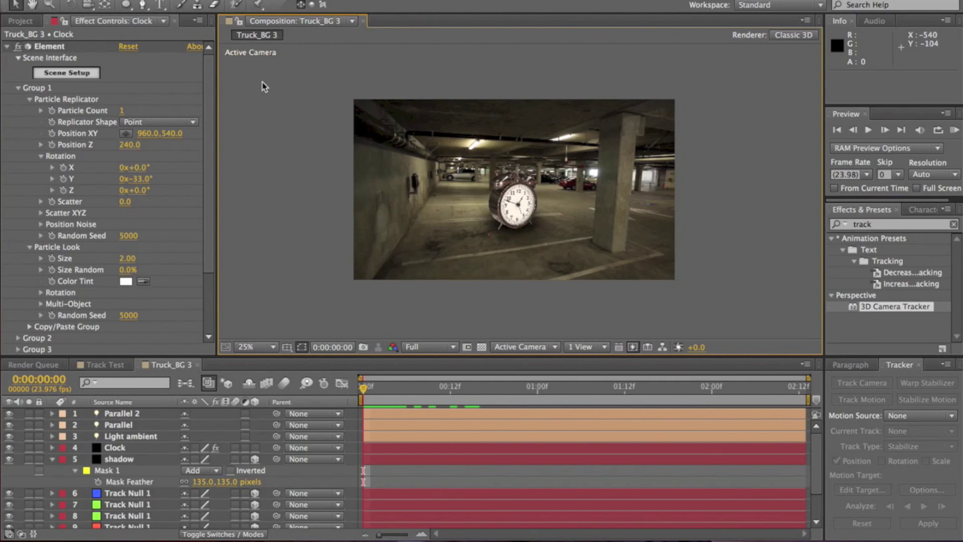